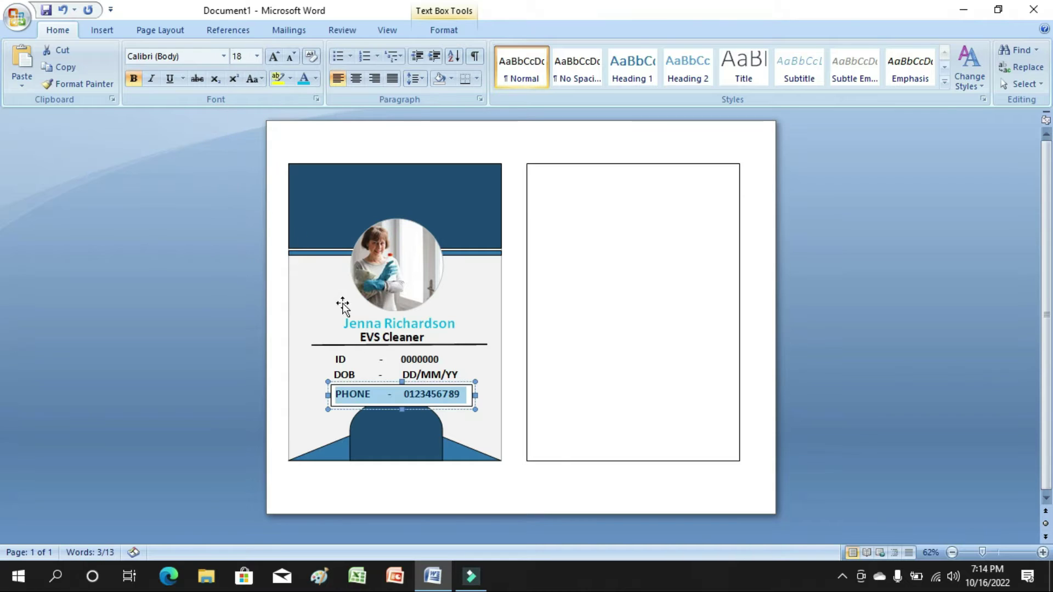
Reduce the PHONE text box's height to about 0.4" and remove its outline.
mouse_move(405, 409)
left_mouse_down()
mouse_move(404, 375)
mouse_move(404, 399)
left_mouse_up()
double_click(456, 400)
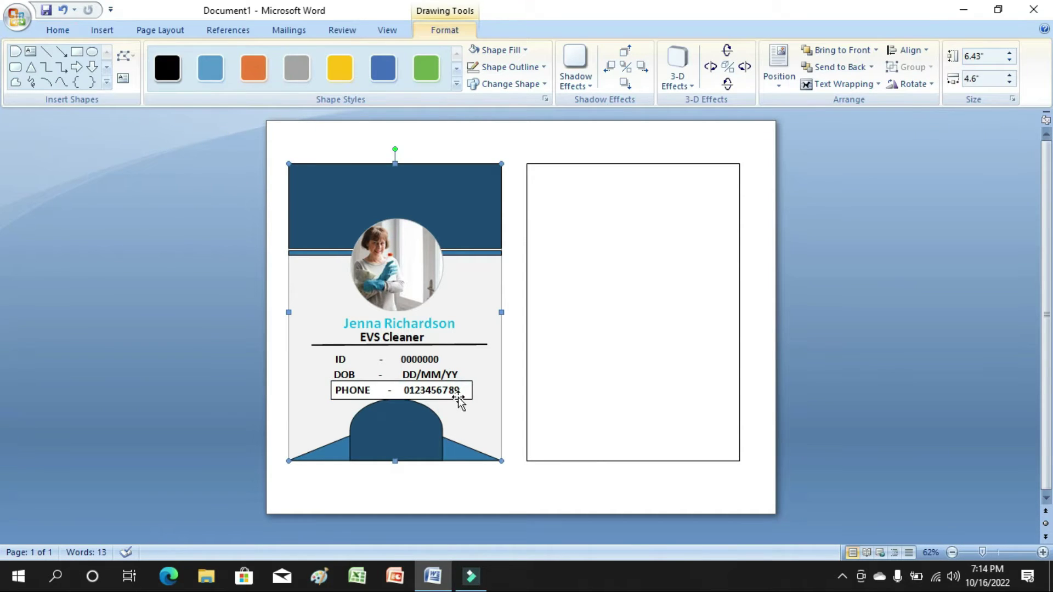
left_click(459, 399)
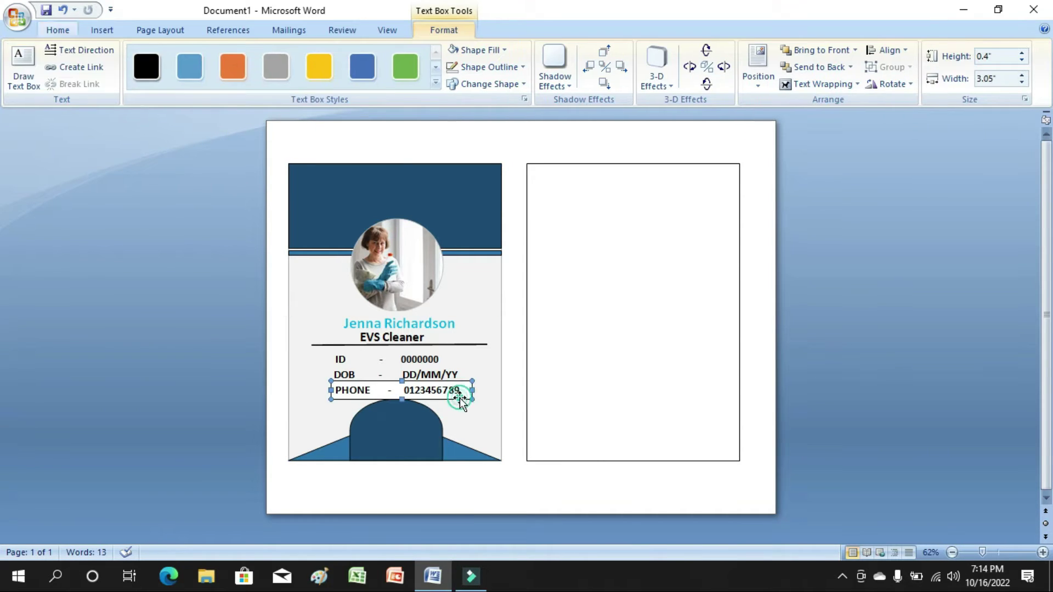
left_click(453, 67)
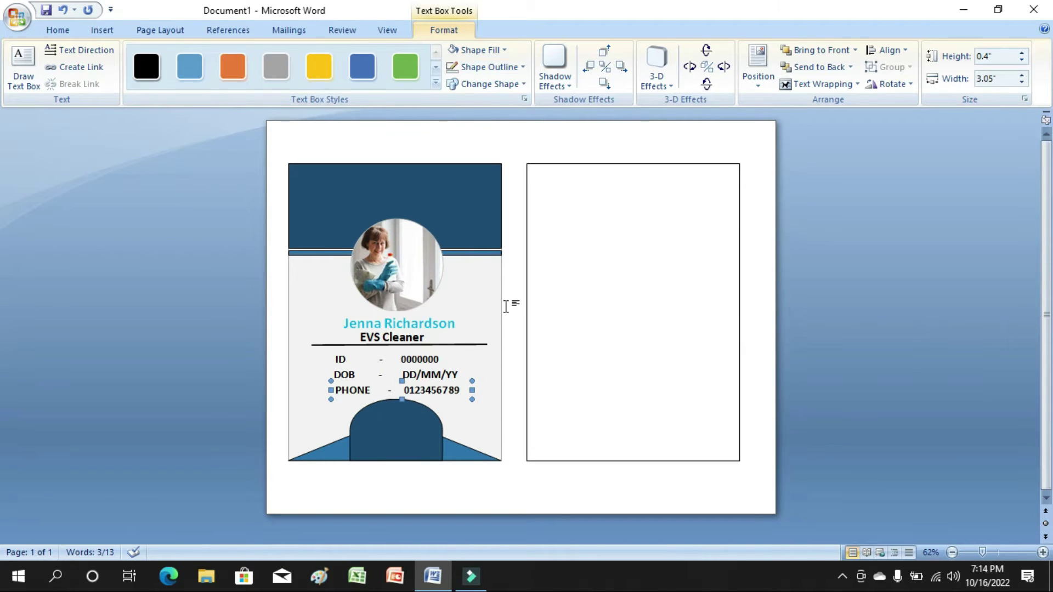
Widen the DOB text box to about 3.55" and adjust the DOB and ID row spacing to align their dashes and values with the PHONE row.
left_click(371, 371)
left_click(369, 376)
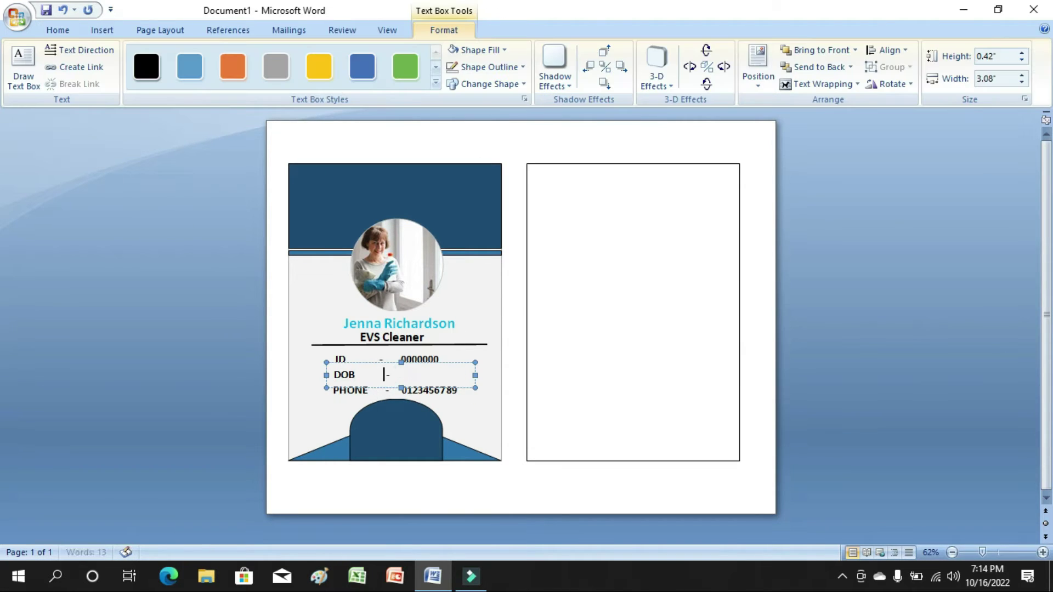
left_click_drag(473, 374, 497, 375)
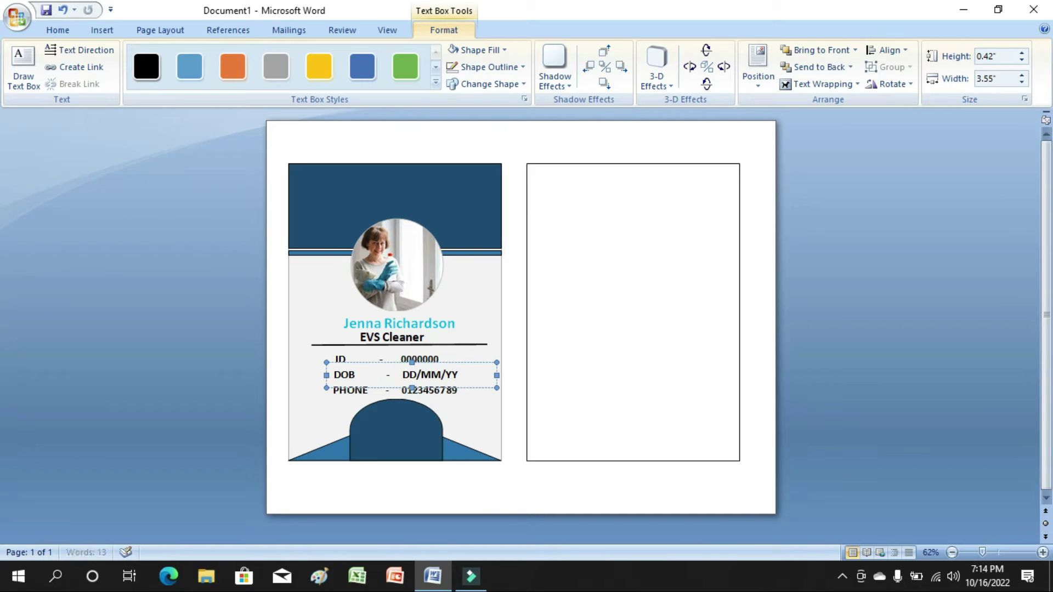
left_click(382, 354)
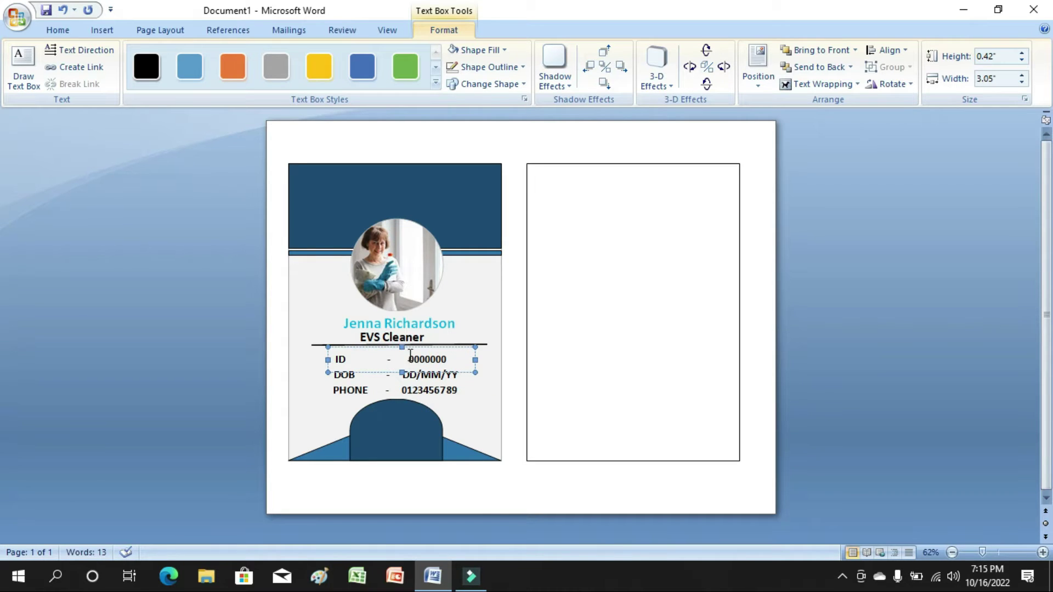
left_click(409, 360)
key("BackSpace")
left_click(506, 369)
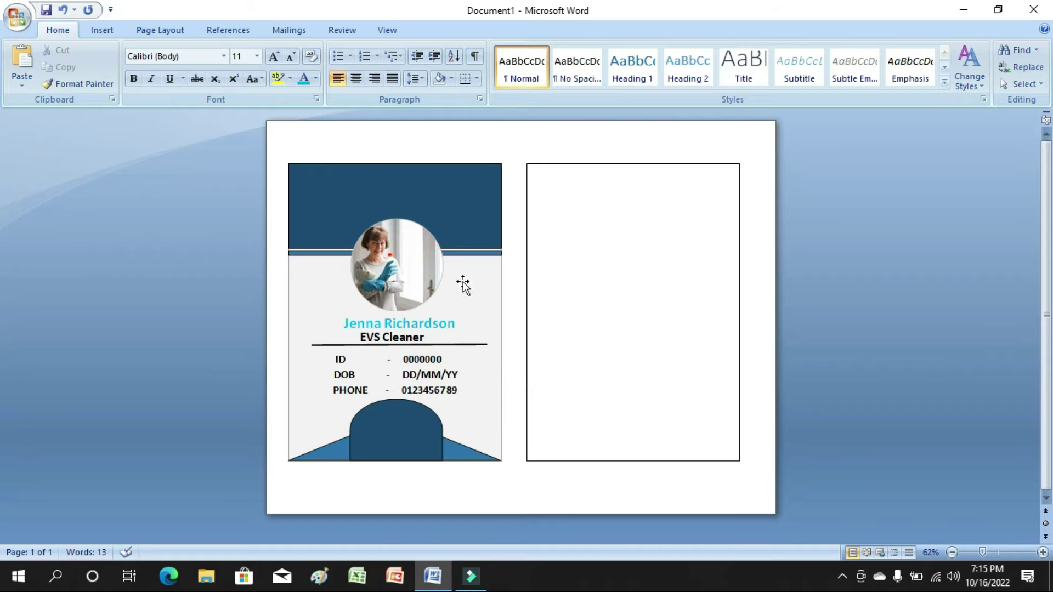
Search the clip art for "sample logo" and insert the pink-and-blue star-shaped logo.
left_click(111, 25)
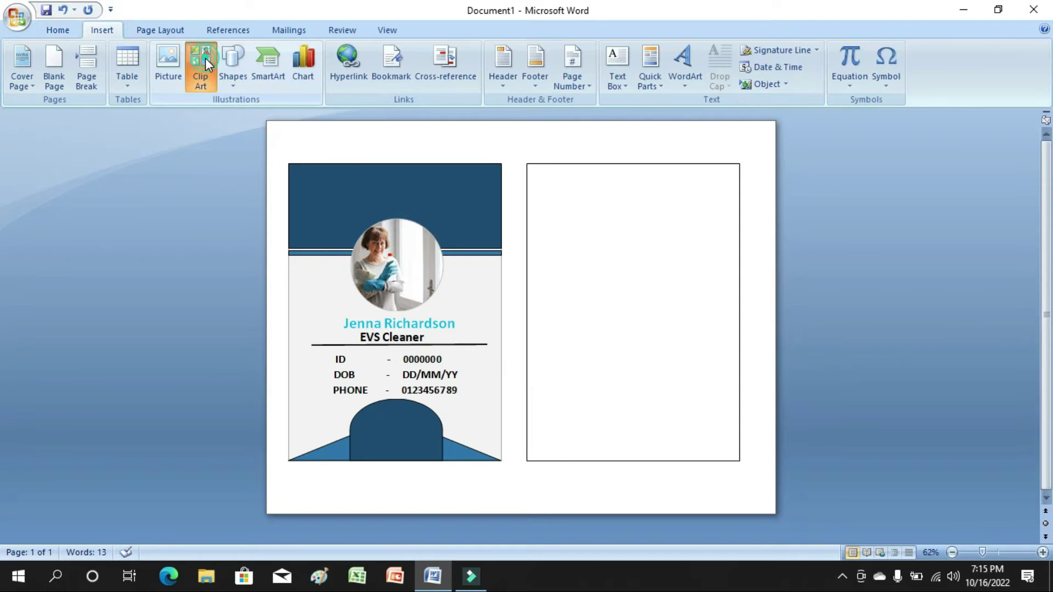
left_click(205, 57)
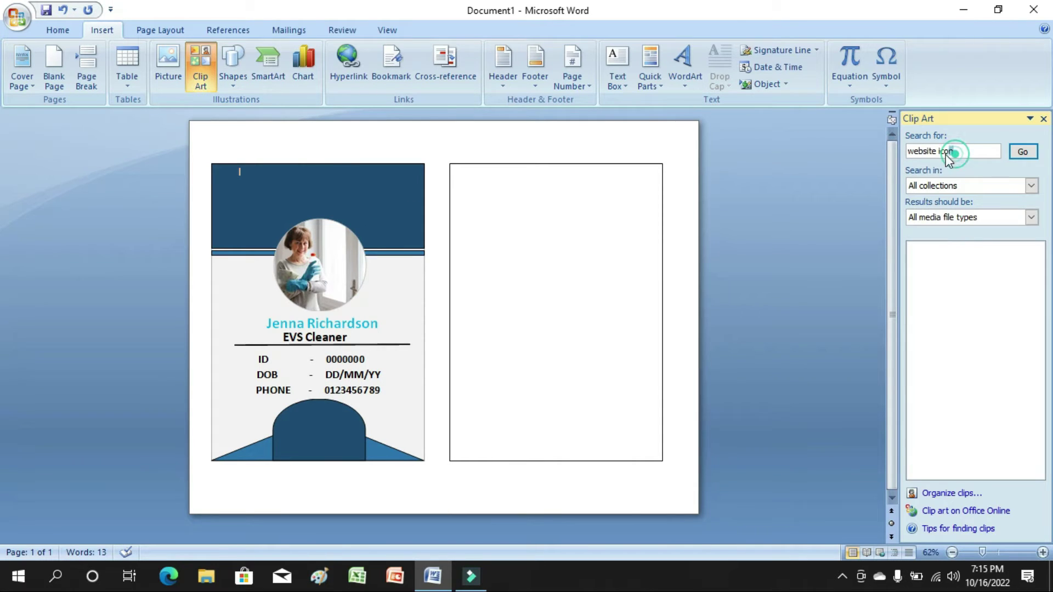
left_click_drag(957, 152, 907, 158)
key("Return")
type("sample logo")
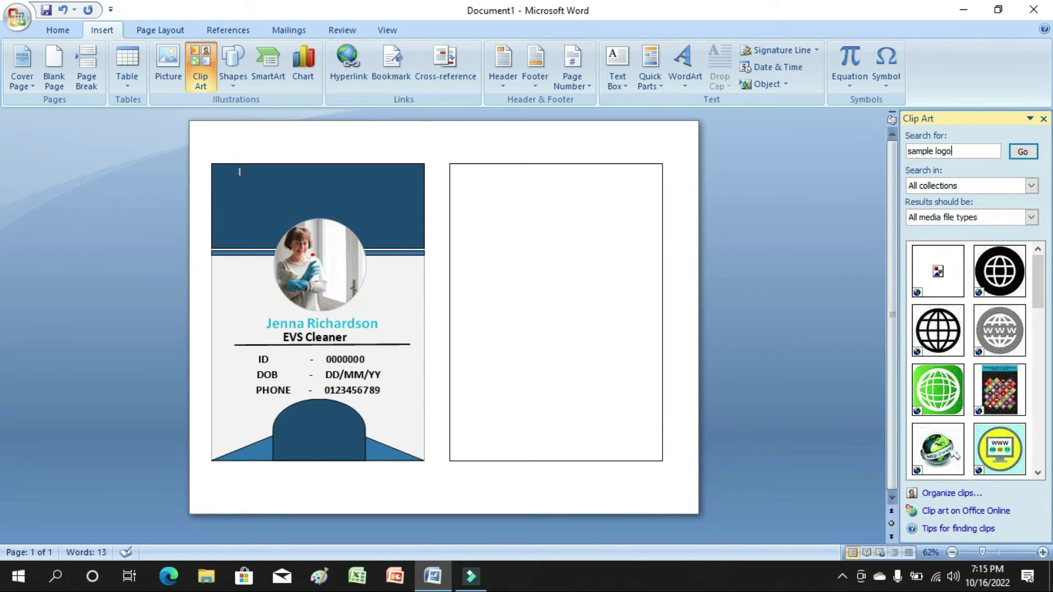
key("Return")
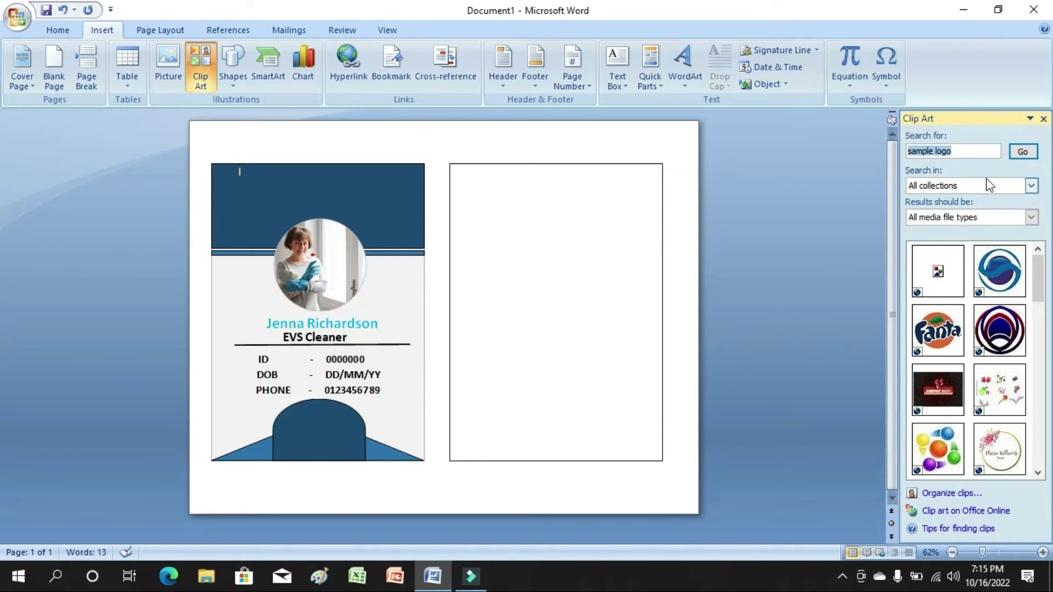
scroll(1024, 329, "down", 8)
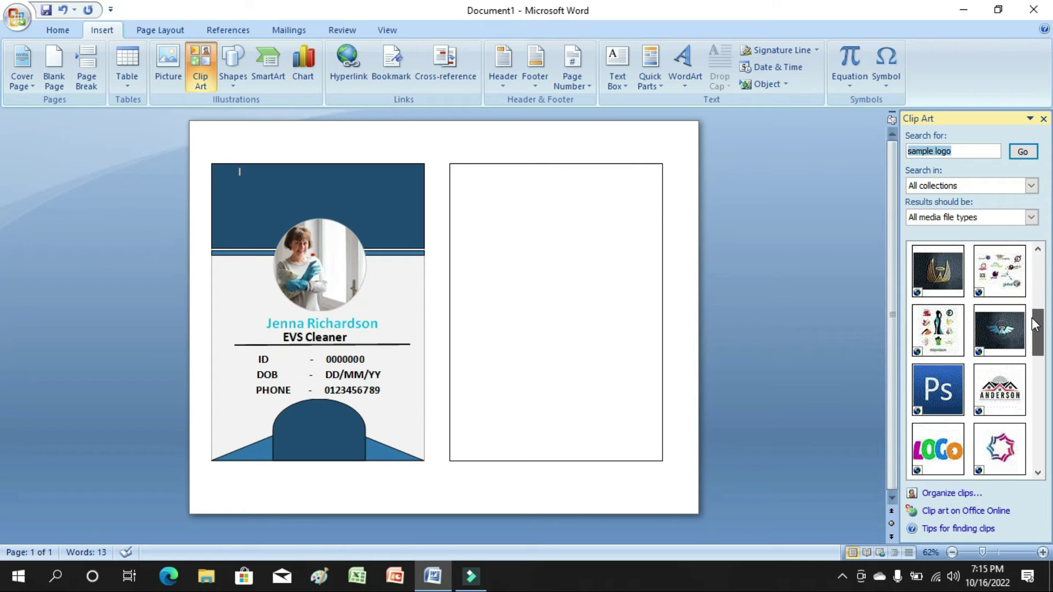
left_click(999, 329)
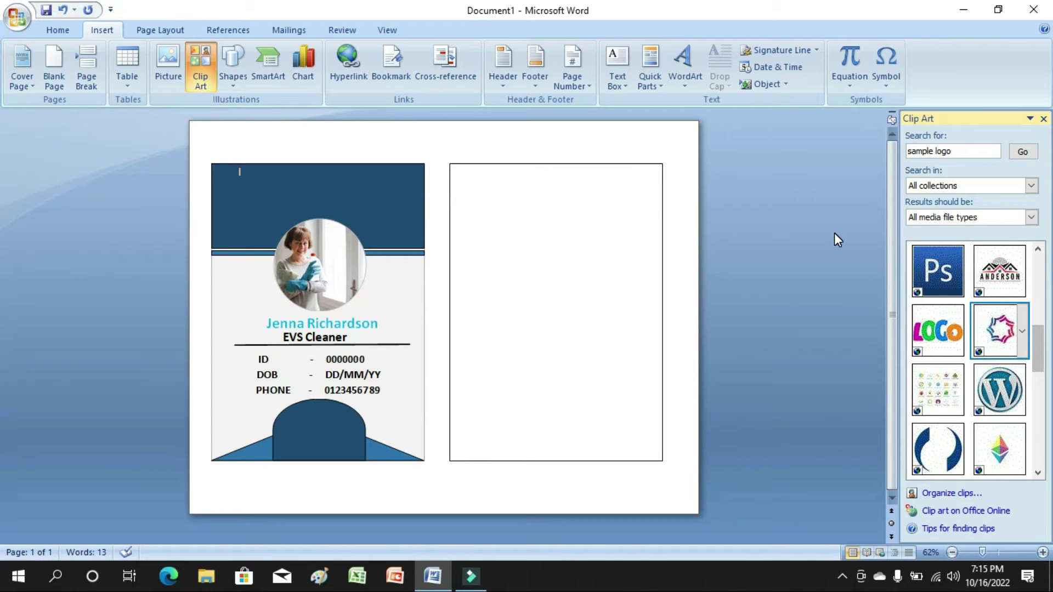
Set the logo's text wrapping to In Front of Text and shrink it to a small icon in the card's dark blue header.
left_click(793, 84)
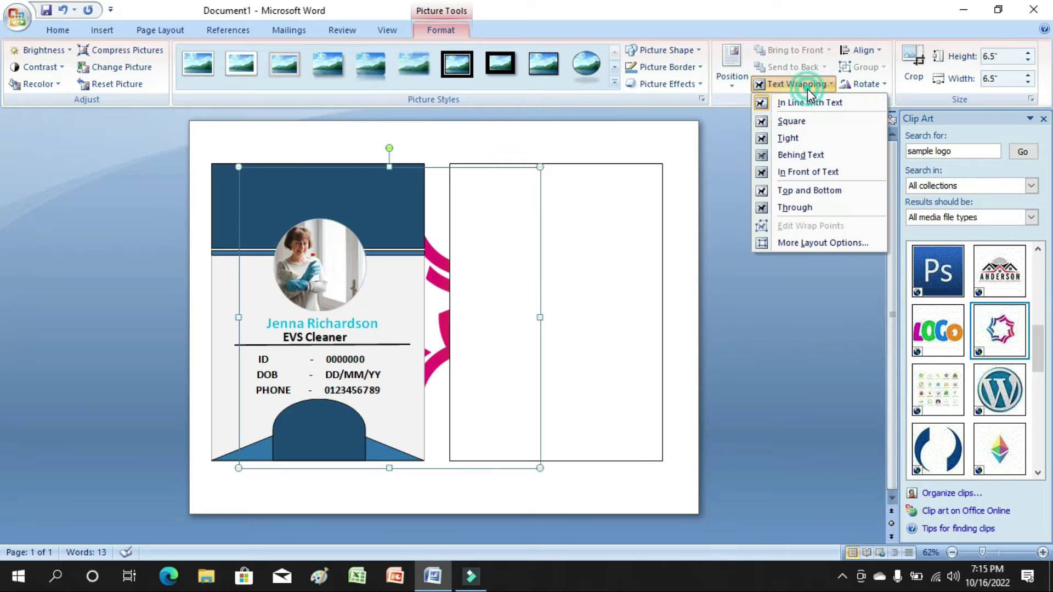
left_click(803, 143)
left_click(794, 84)
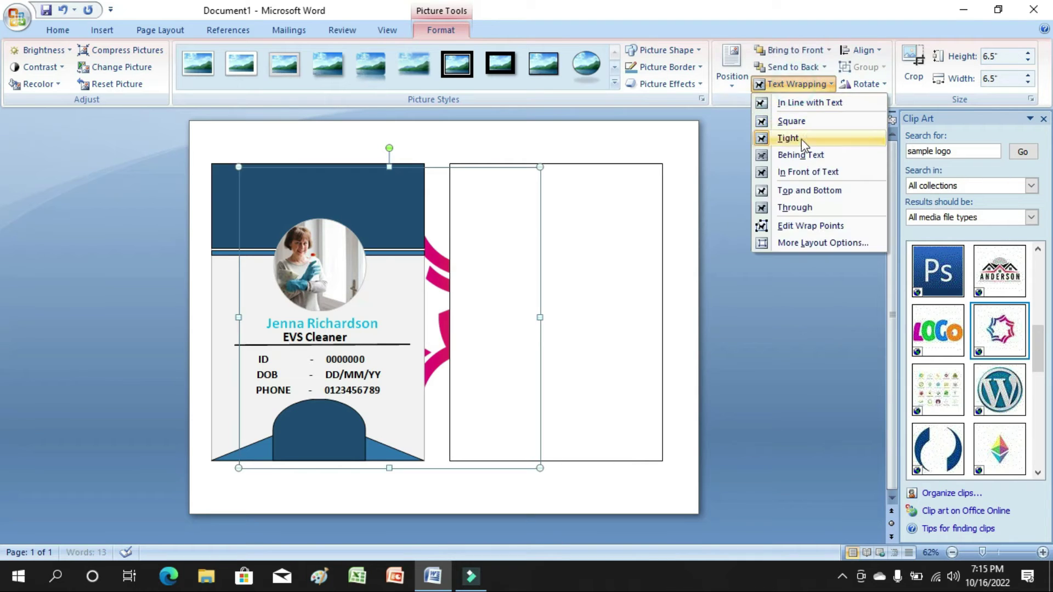
left_click(798, 171)
left_click_drag(539, 466, 307, 188)
left_click(353, 169)
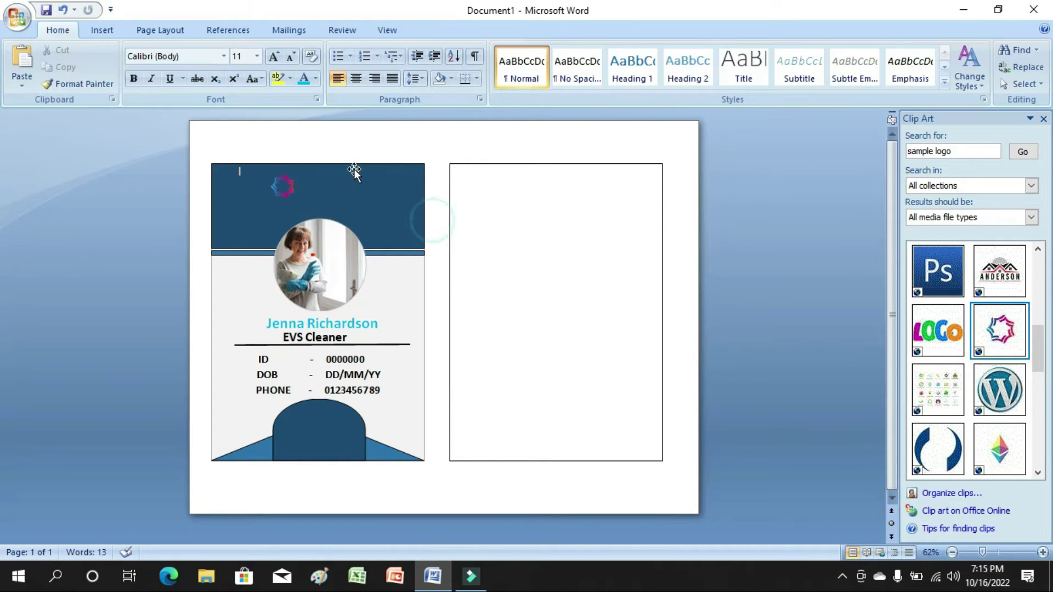
Draw a text box about 2" wide and 0.68" high beside the logo icon and enter SAMPLE LOGO.
left_click(102, 30)
left_click(617, 72)
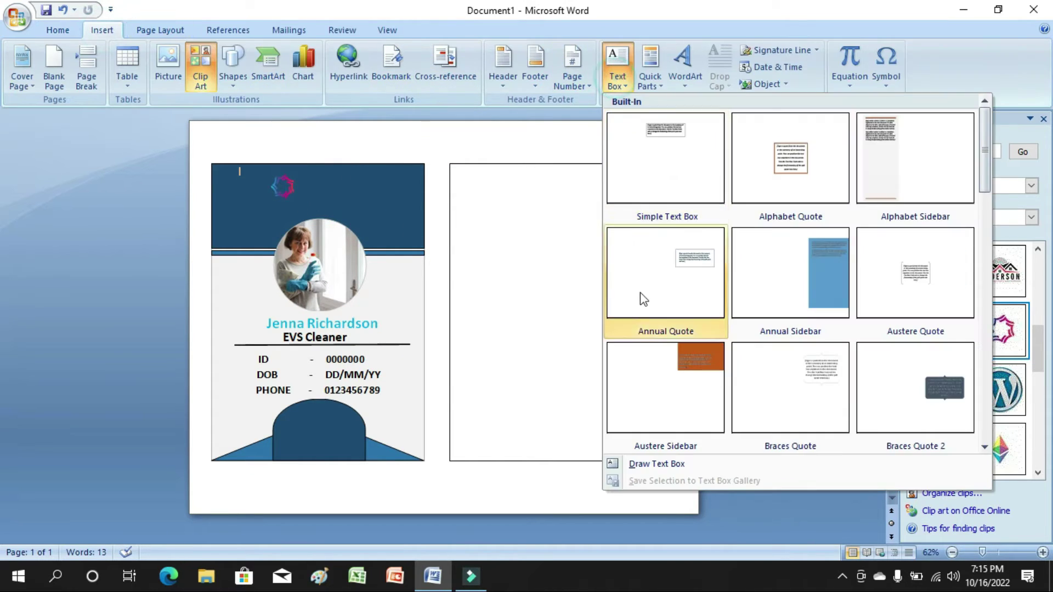
left_click(625, 462)
left_click_drag(300, 168, 398, 206)
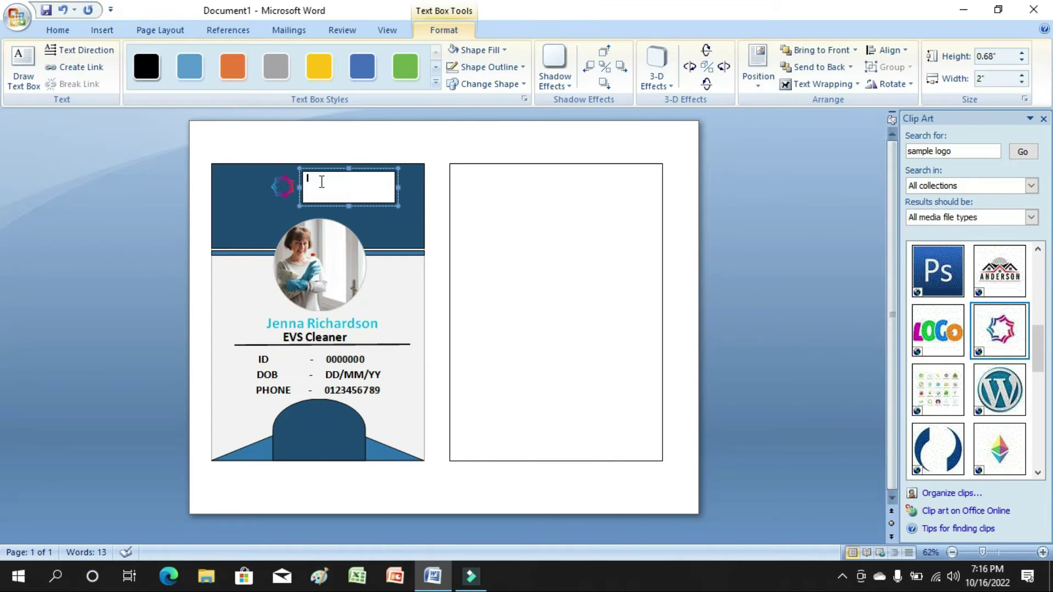
type("SAMPLE LOGO")
Format the SAMPLE LOGO text as bold at size 20.
key("ctrl+a")
left_click(65, 27)
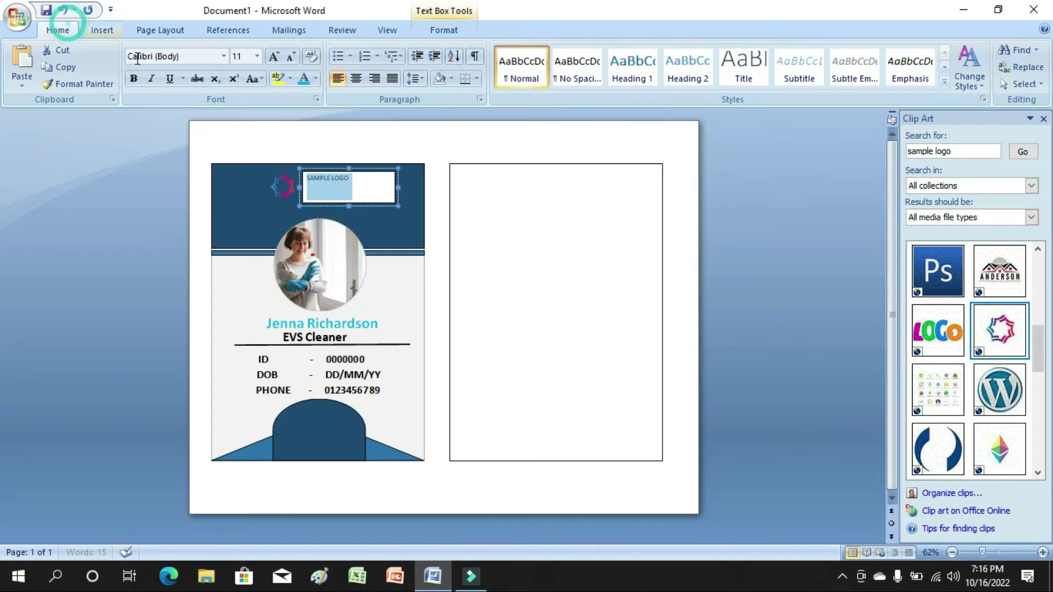
left_click(134, 78)
left_click(256, 55)
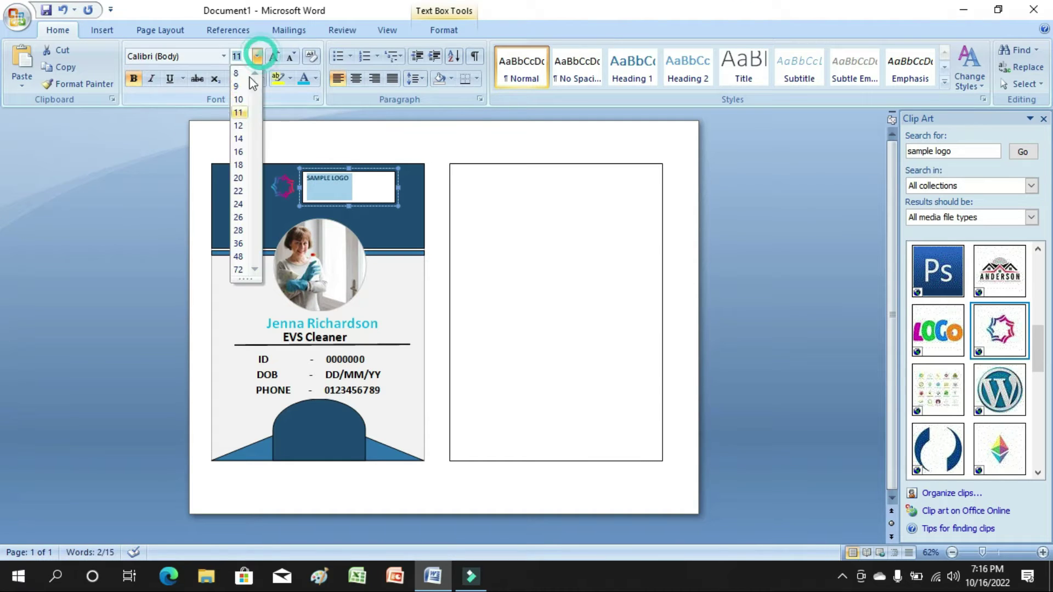
left_click(238, 179)
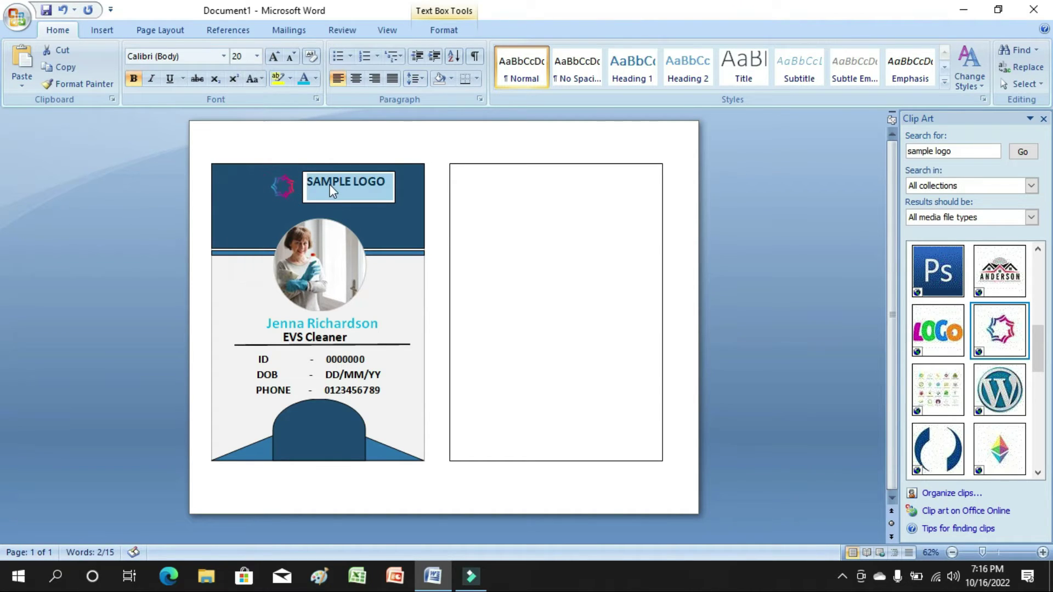
left_click(332, 190)
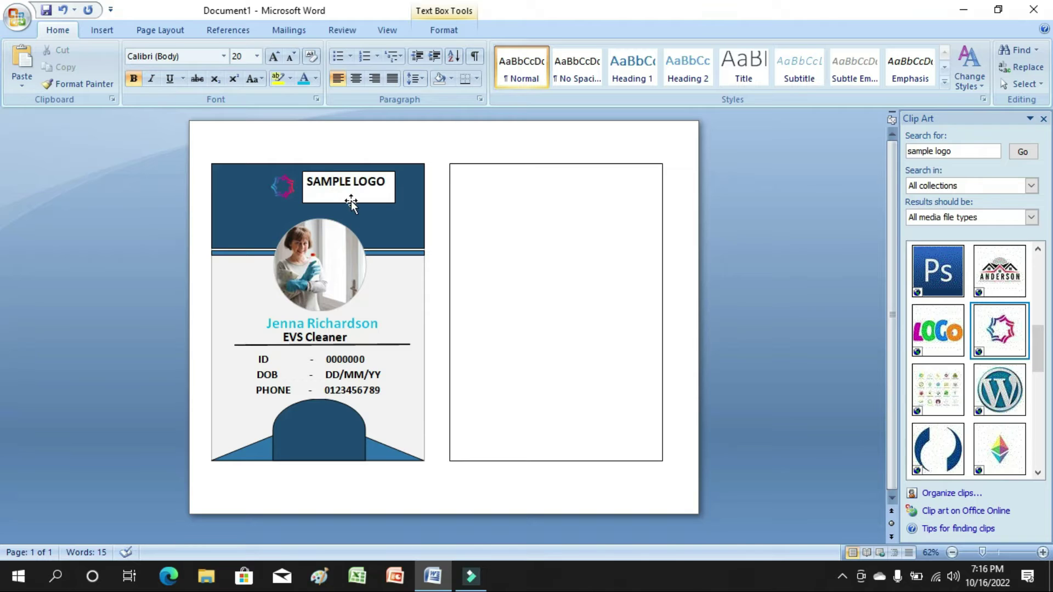
Shorten the logo text box to about 0.48" high, and color the word SAMPLE white and LOGO light blue.
left_click_drag(351, 202, 305, 176)
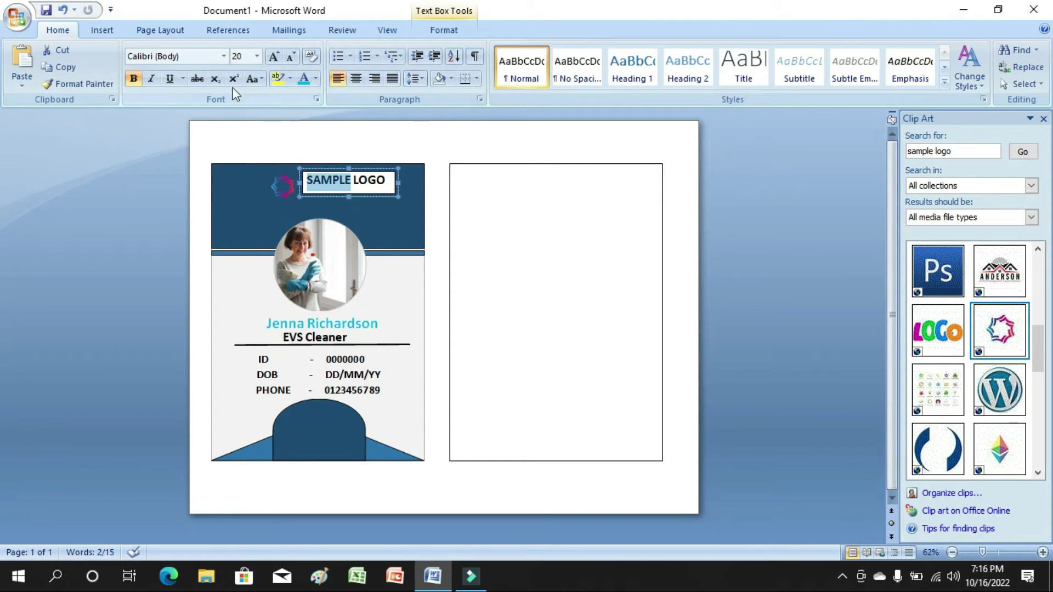
left_click(314, 82)
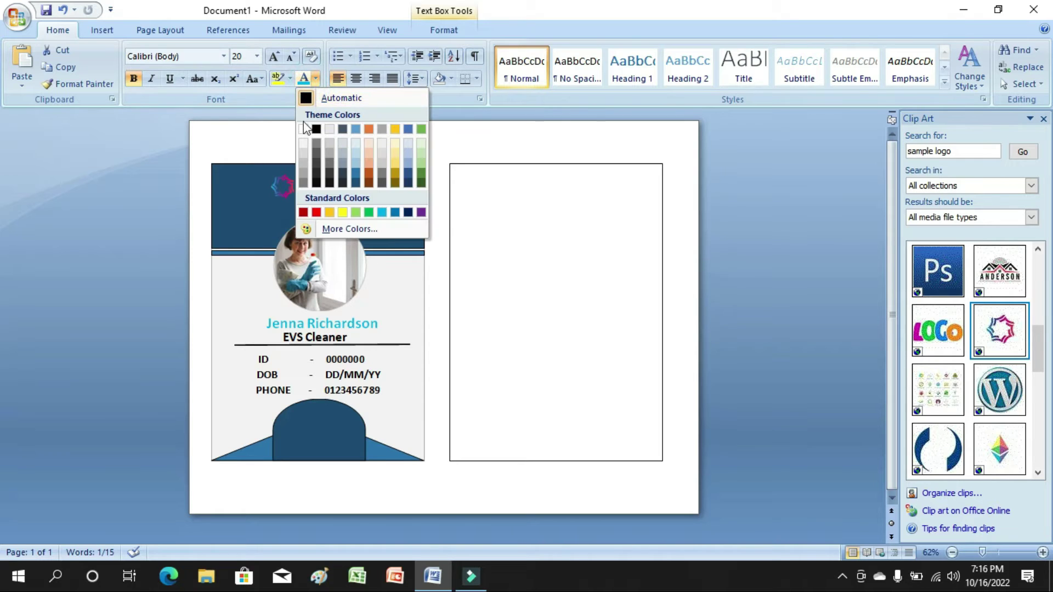
left_click(298, 124)
left_click(354, 181)
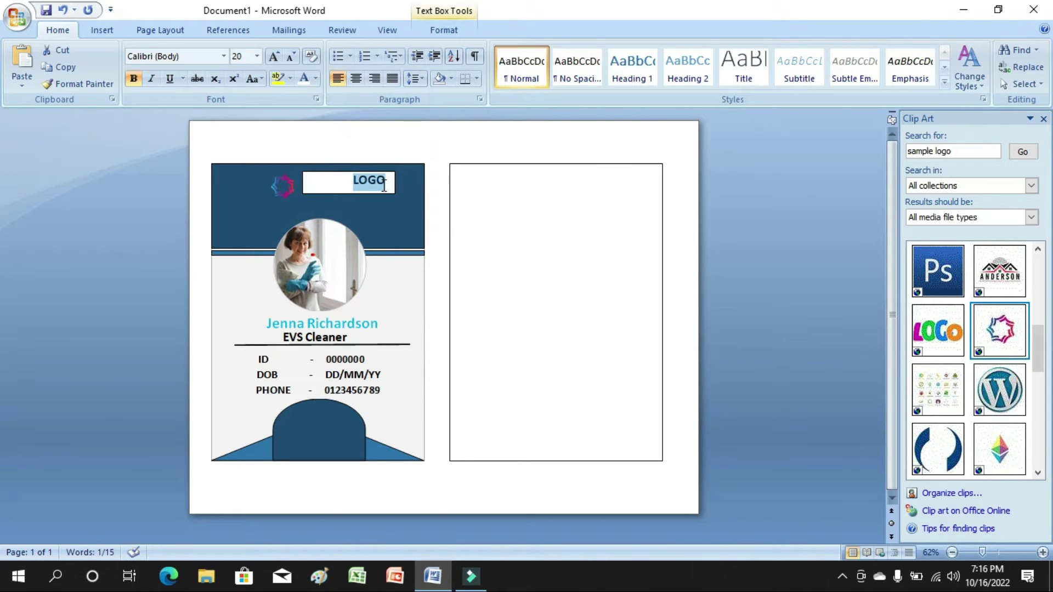
left_click(315, 79)
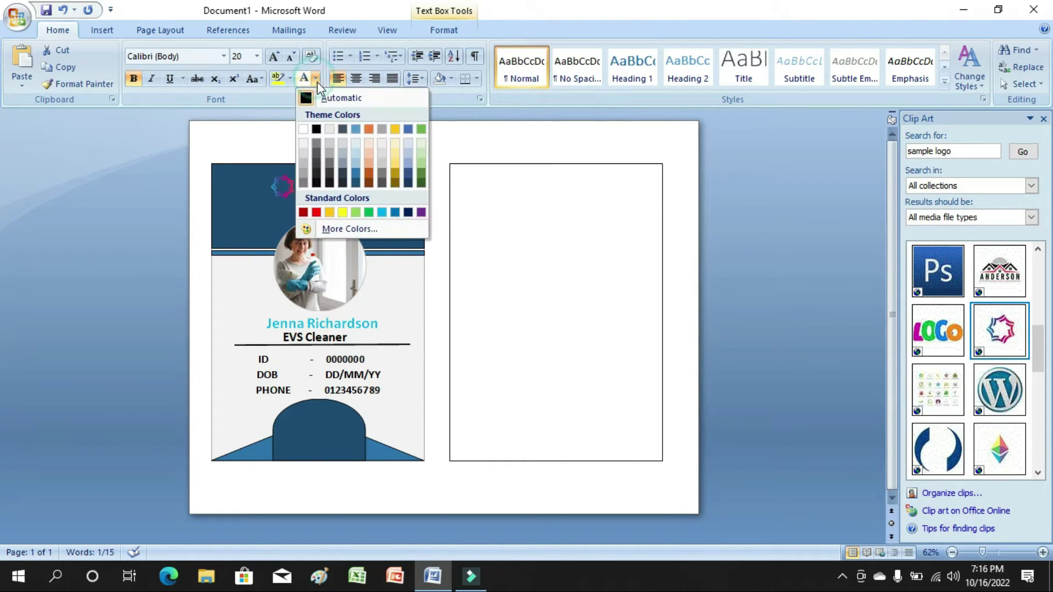
left_click(383, 212)
Remove the SAMPLE LOGO text box's white background and outline, and nudge it into line with the logo icon.
left_click(373, 192)
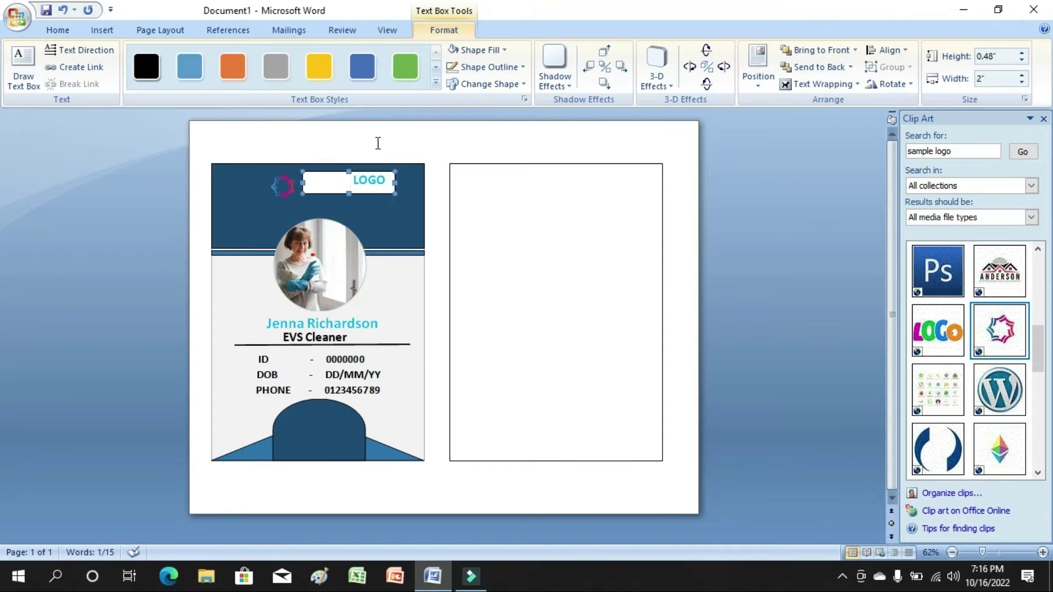
left_click(460, 49)
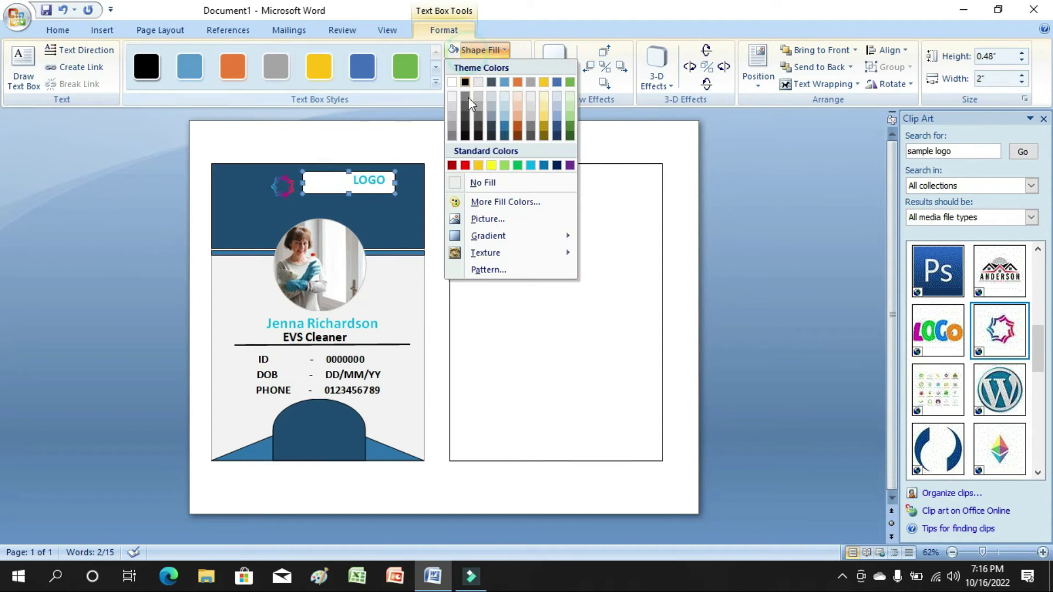
left_click(491, 126)
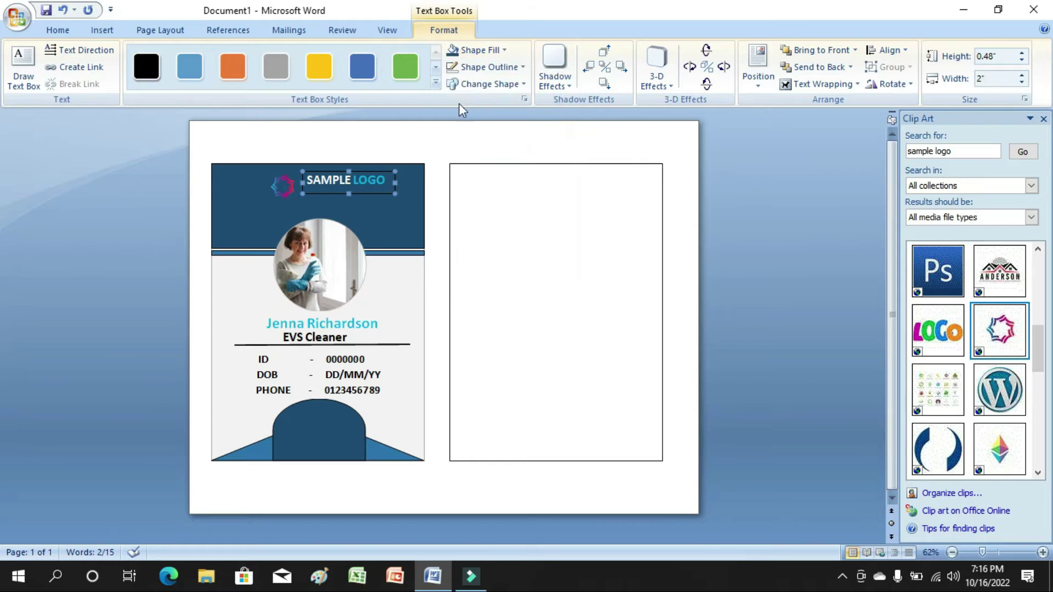
left_click(453, 69)
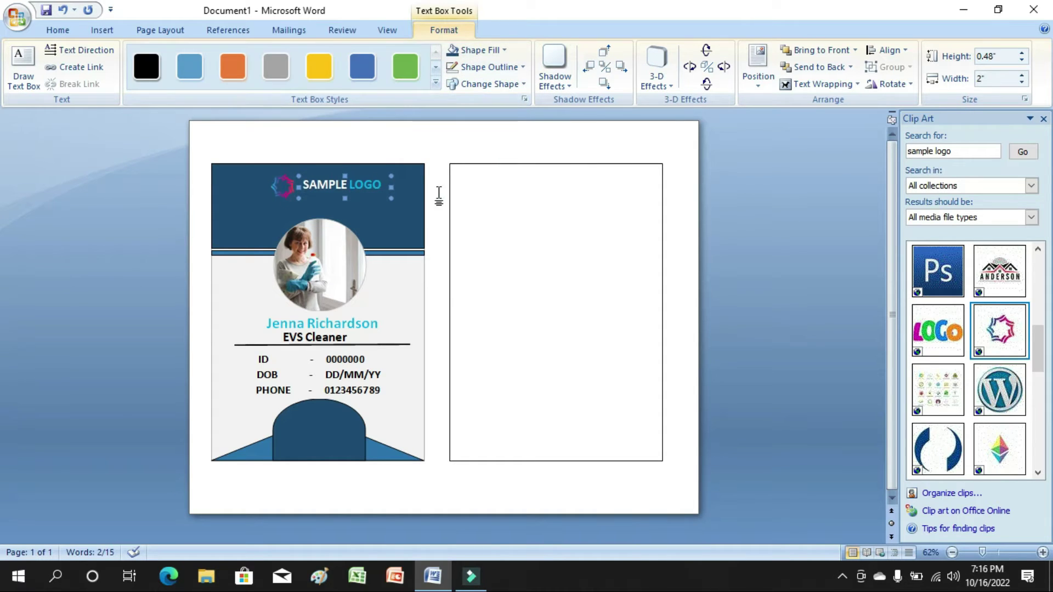
left_click(432, 193)
Move the logo icon slightly closer to the SAMPLE LOGO text.
left_click(282, 186)
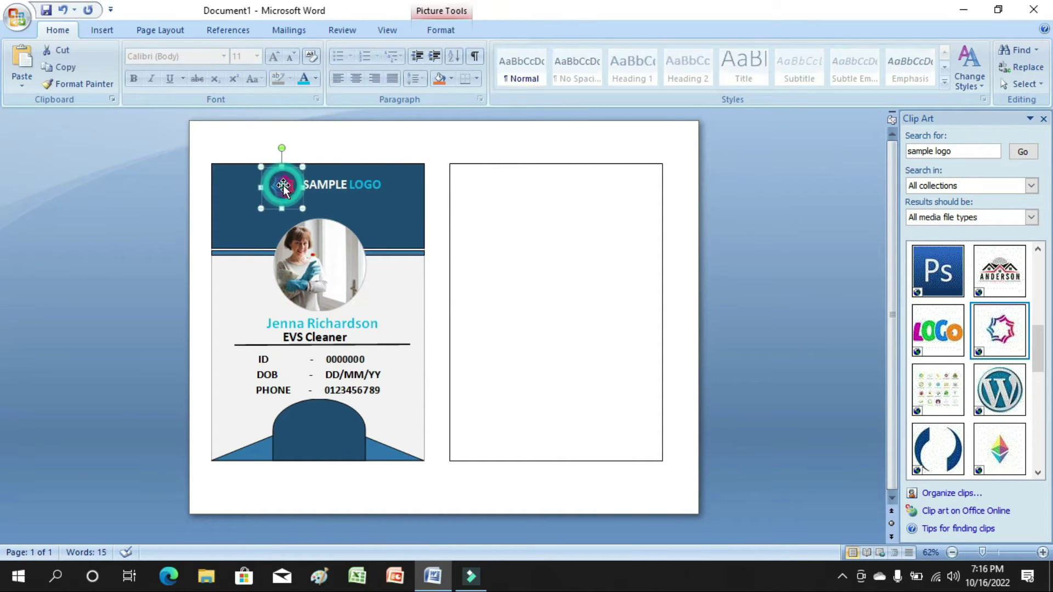
left_click_drag(283, 188, 289, 192)
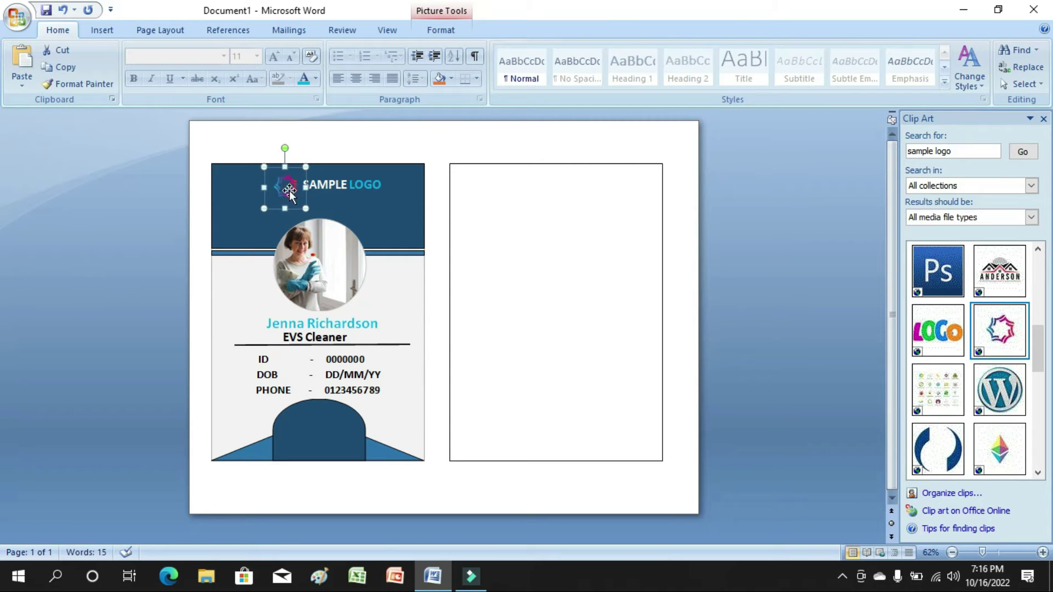
left_click(435, 223)
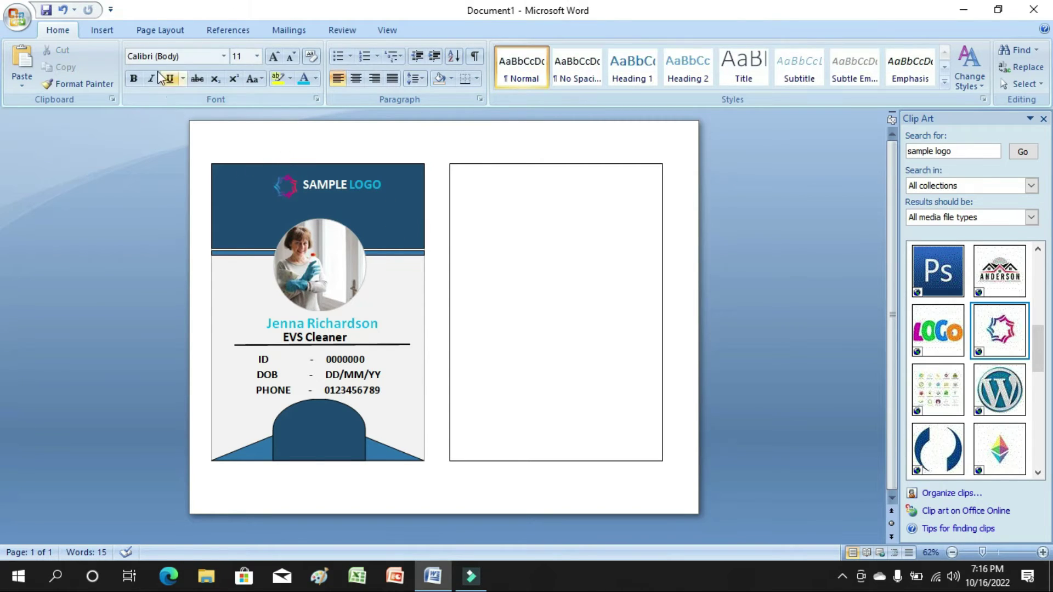
Draw a text box about 2.18" wide and 0.53" high under the SAMPLE LOGO text and enter TAGLINE GOES HERE.
left_click(102, 31)
left_click(621, 85)
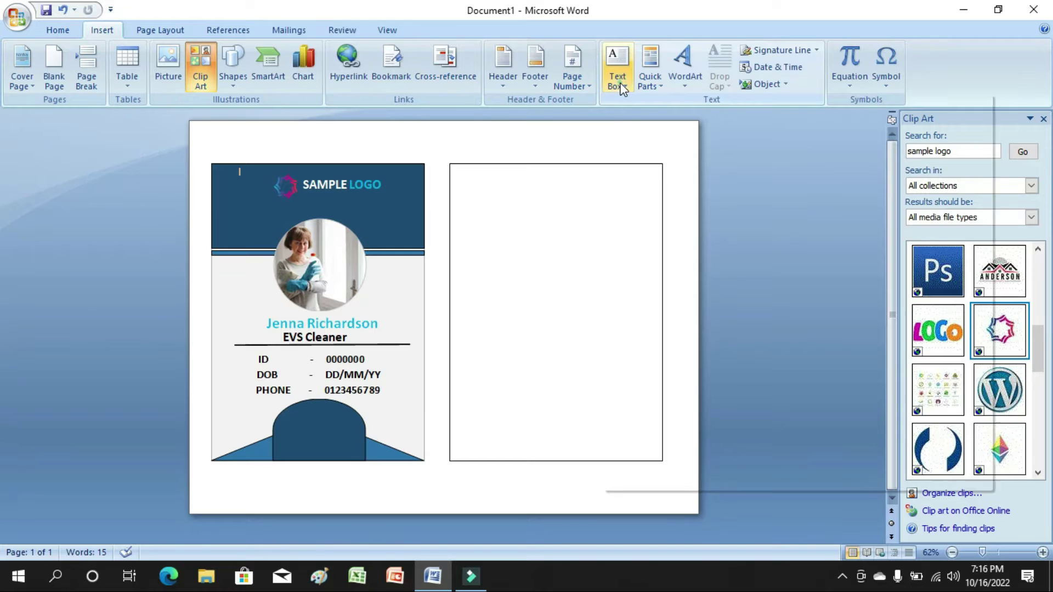
left_click(616, 461)
left_click_drag(308, 190, 411, 217)
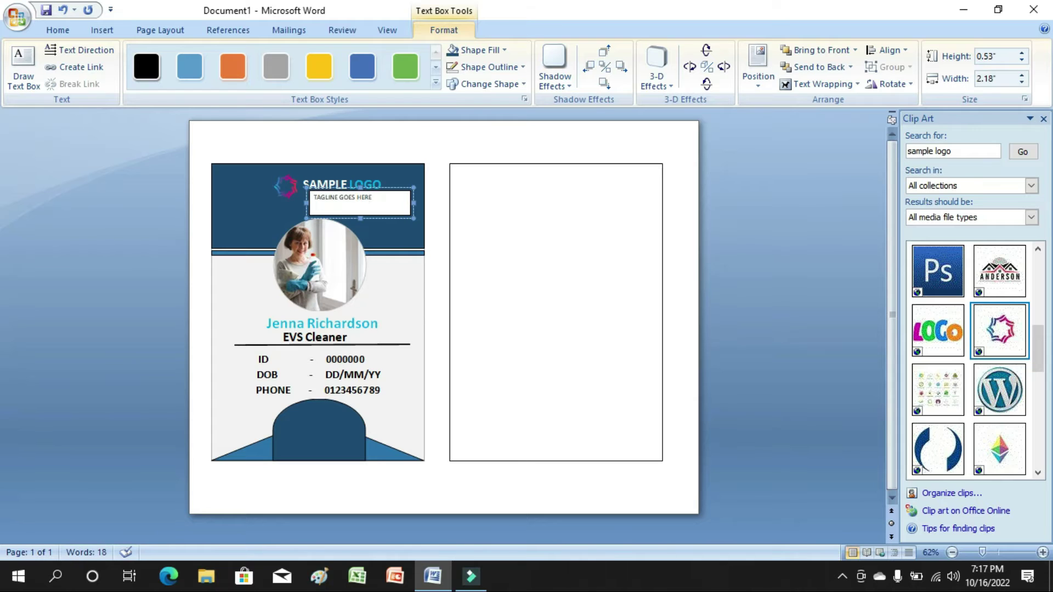
Make the TAGLINE GOES HERE text bold and set its font size to 16.
left_click_drag(315, 197, 375, 198)
left_click(57, 30)
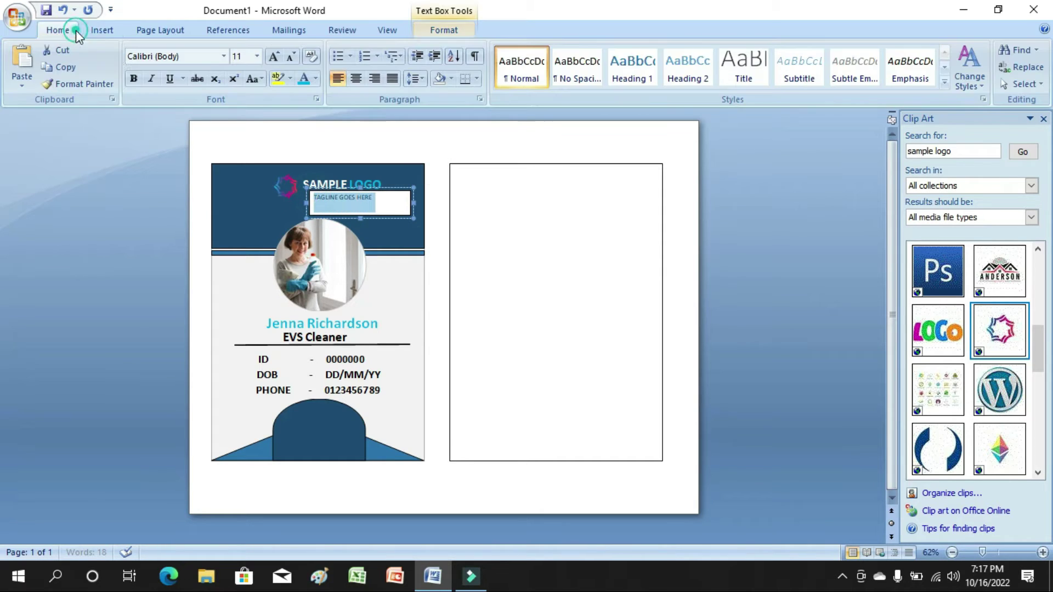
left_click(133, 79)
left_click(257, 56)
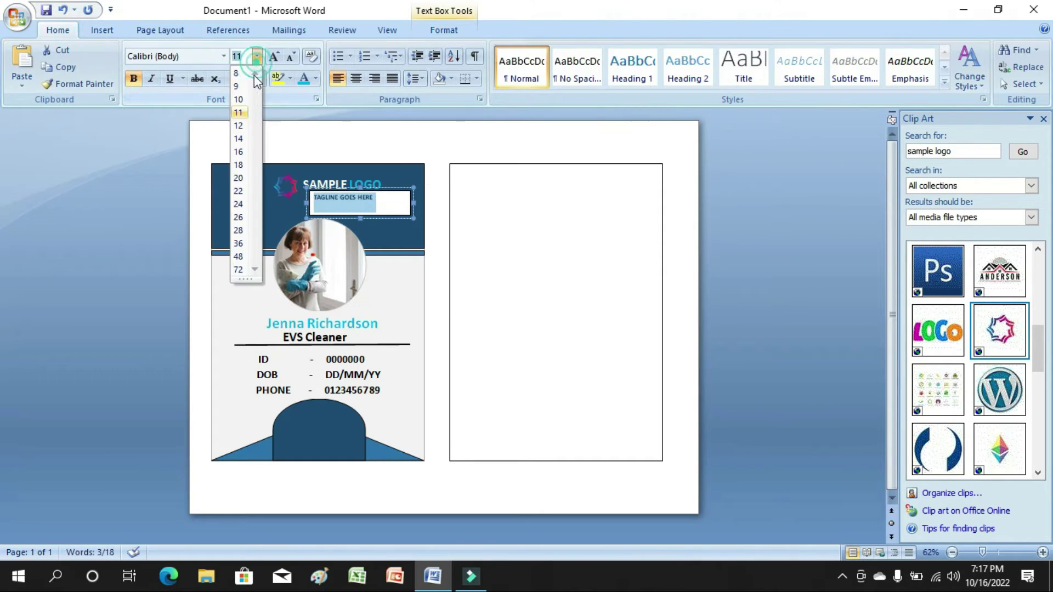
left_click(245, 153)
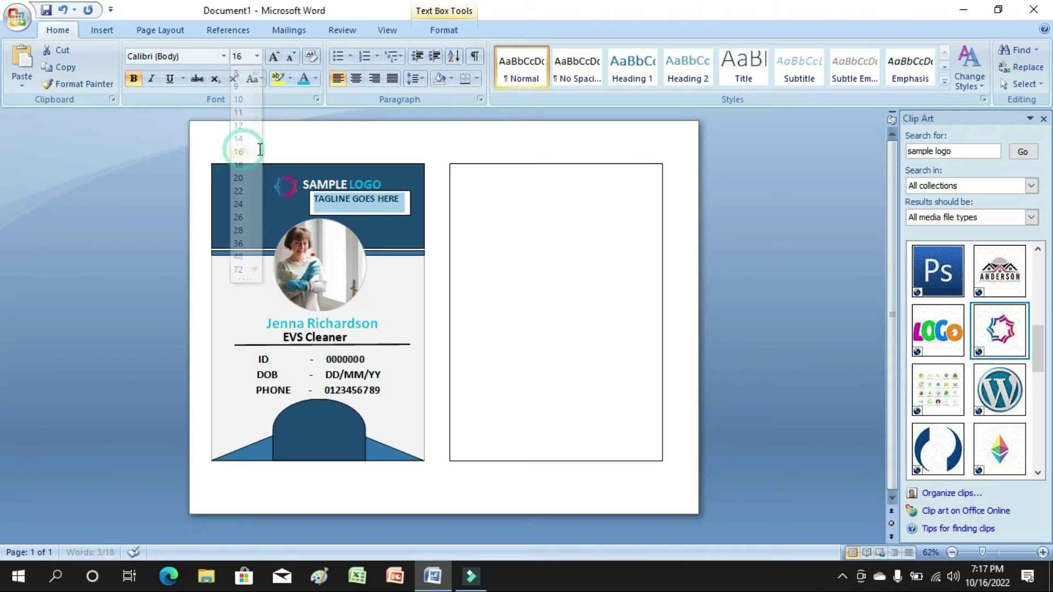
Remove the tagline text box's fill and outline, shorten it to about 0.42", and align it under SAMPLE LOGO.
left_click(389, 216)
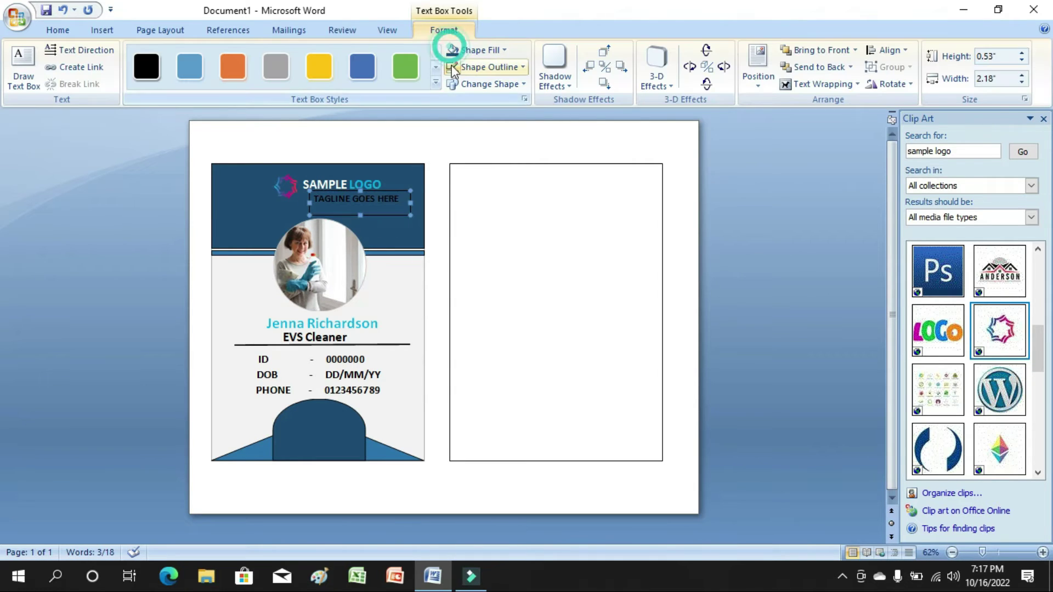
left_click(366, 210)
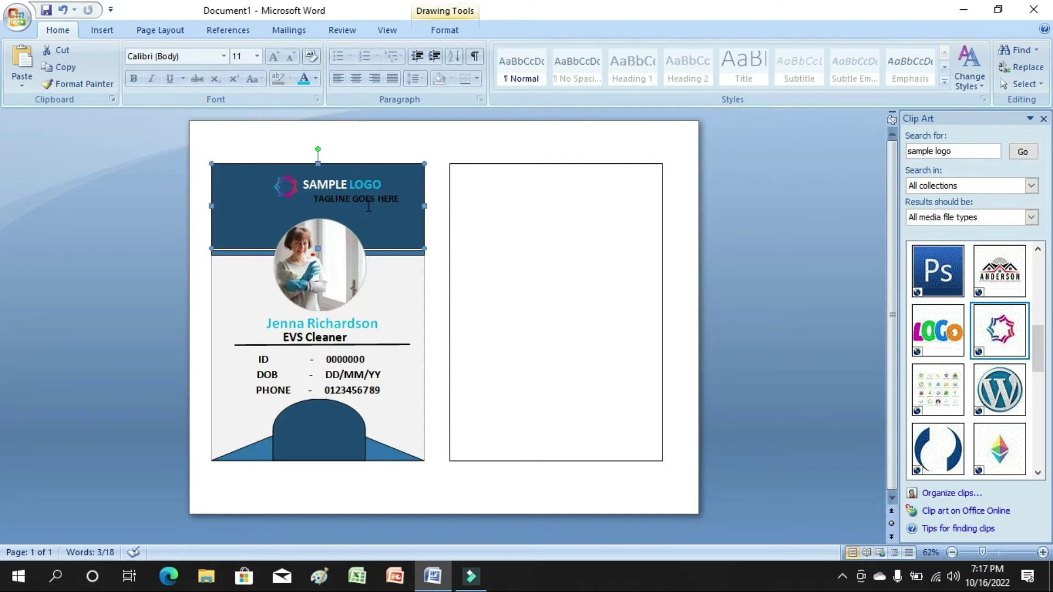
left_click(369, 207)
left_click_drag(374, 212, 361, 213)
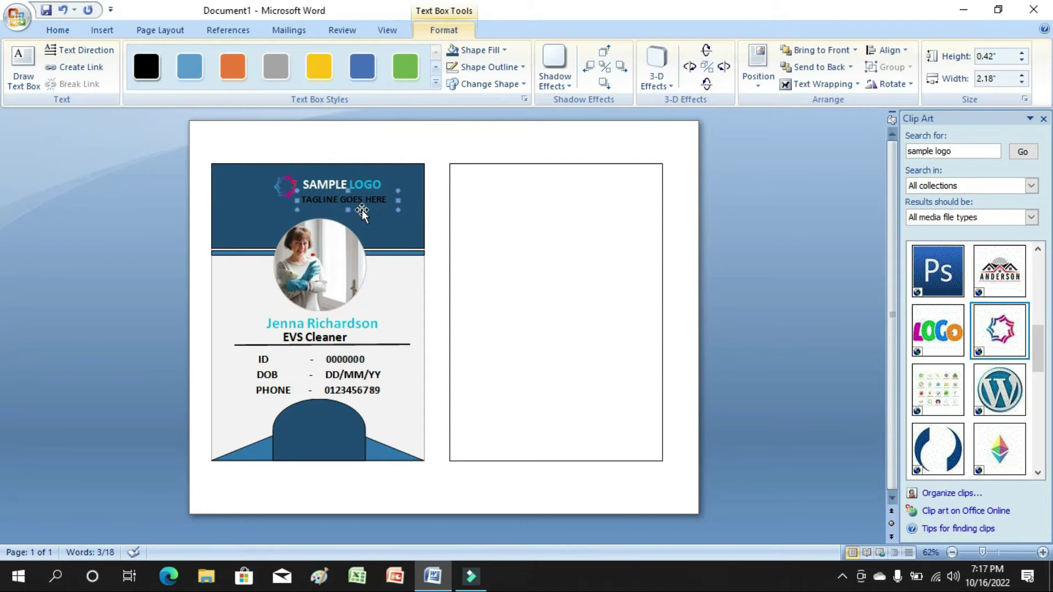
Color the TAGLINE GOES HERE text white.
triple_click(347, 200)
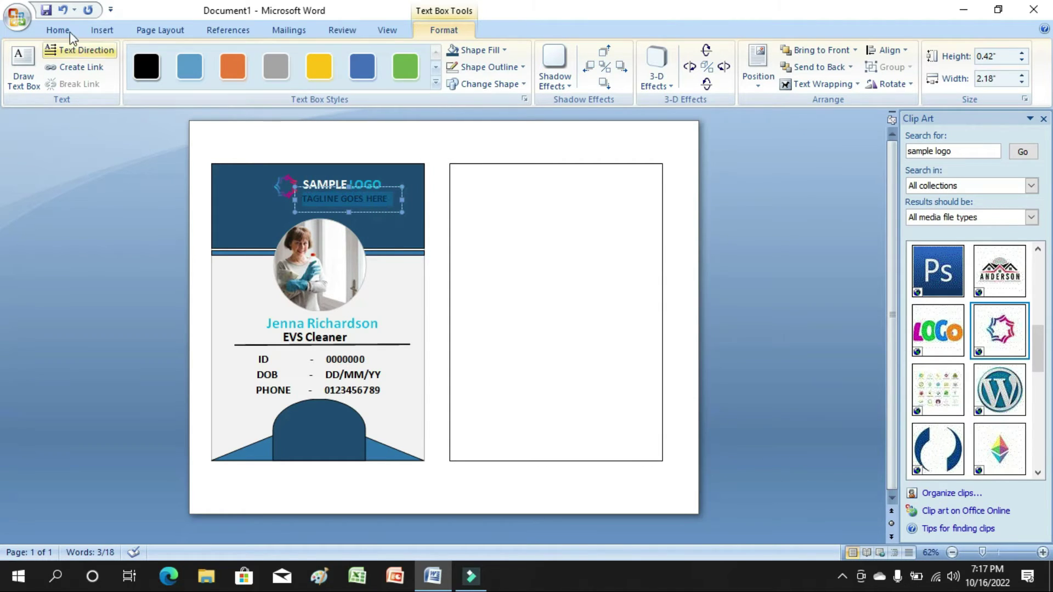
left_click(70, 33)
left_click(313, 81)
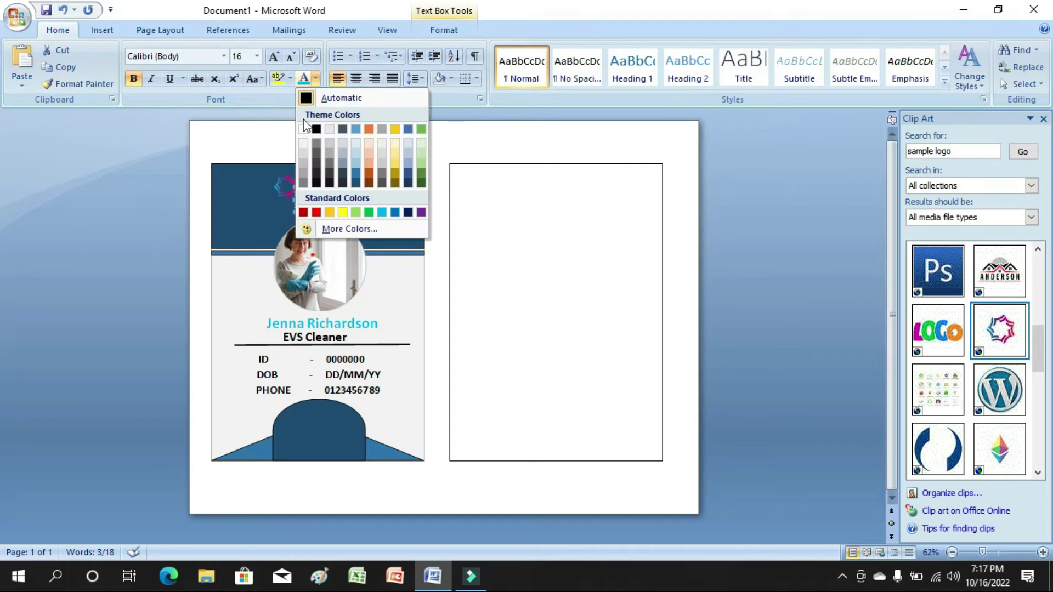
left_click(303, 128)
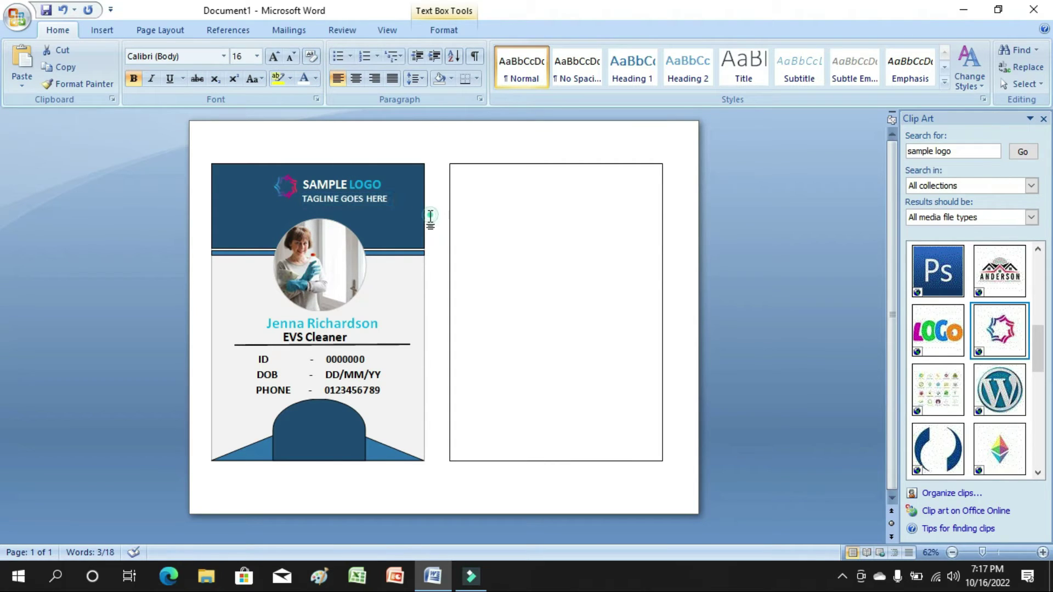
left_click(430, 217)
Copy the front card's dark blue header rectangle and fit the copy along the bottom edge of the blank back card.
left_click(412, 215)
right_click(414, 216)
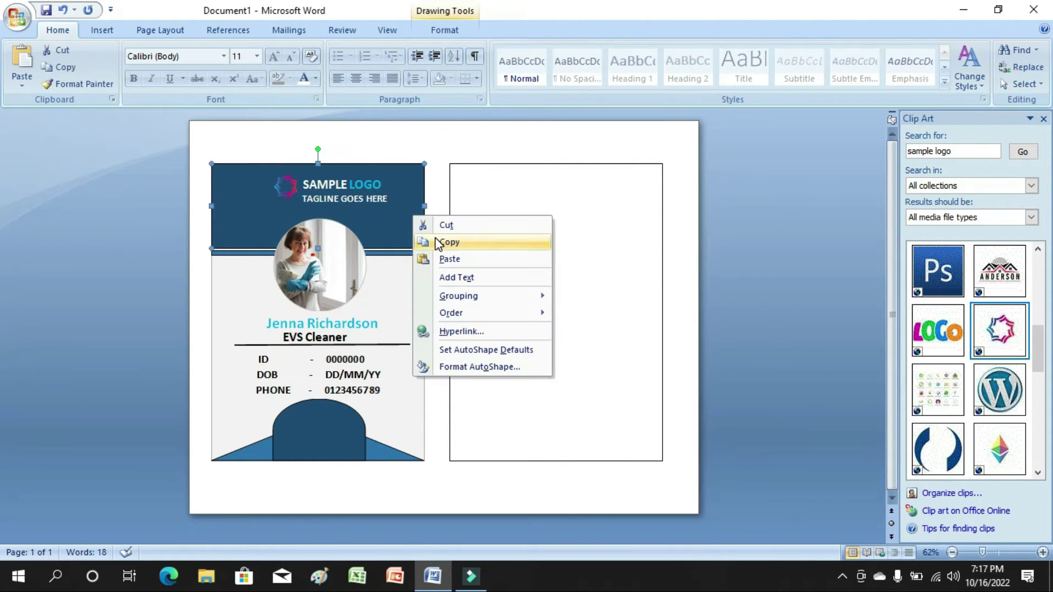
left_click(437, 237)
right_click(437, 217)
left_click(457, 261)
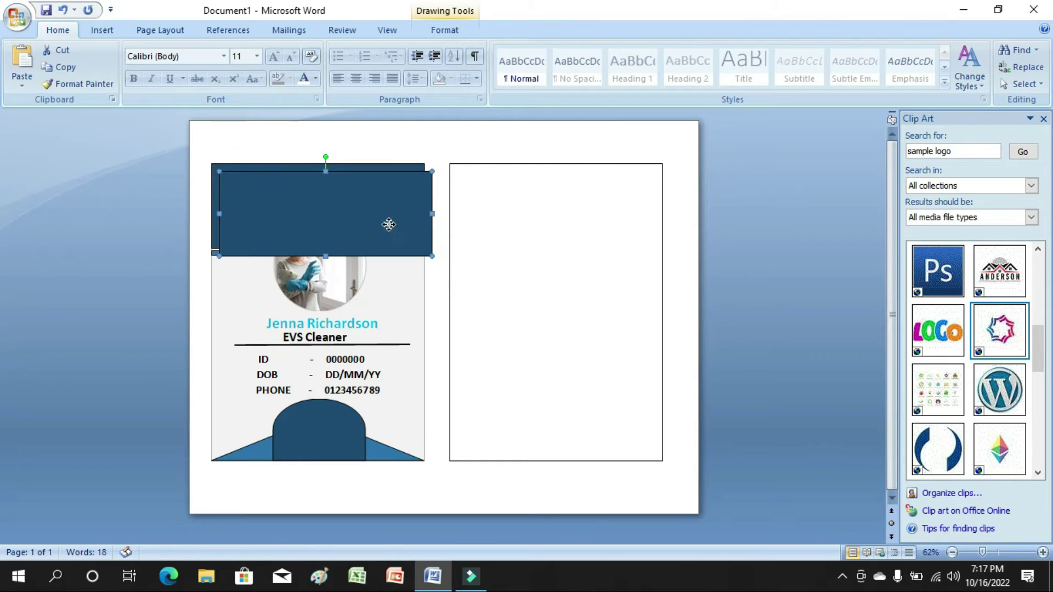
left_click_drag(625, 408, 620, 430)
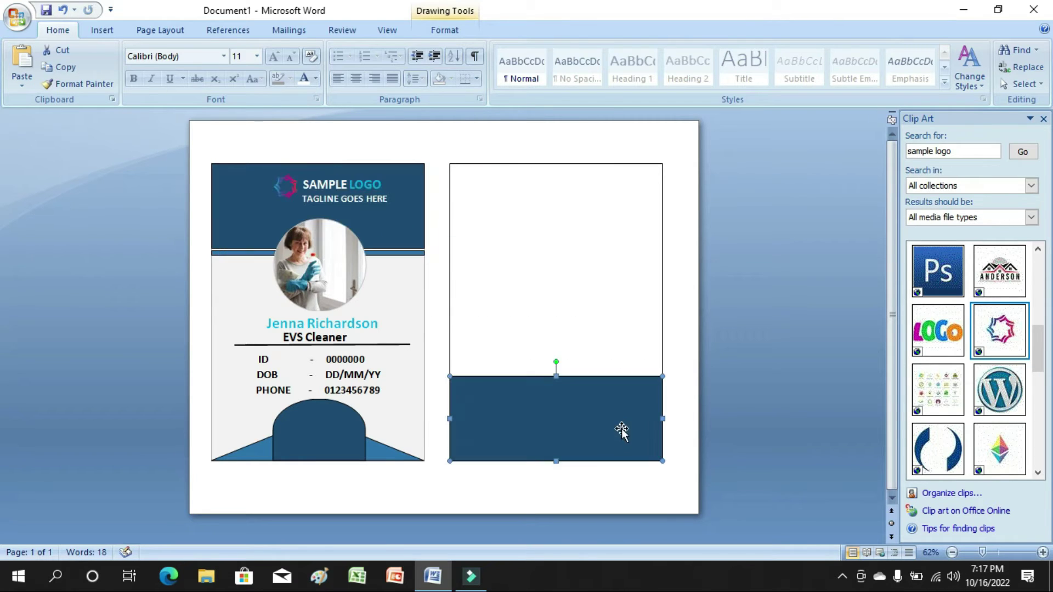
Copy the thin blue stripe under the front header and place the copy just above the back card's dark blue band, leaving a narrow gap.
right_click(417, 255)
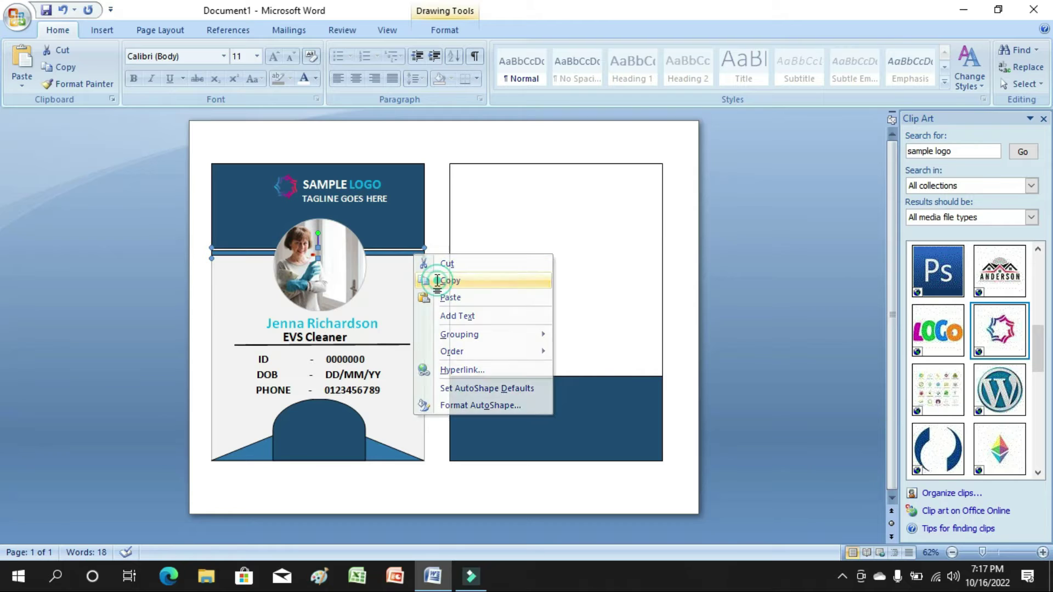
left_click(433, 277)
right_click(435, 255)
left_click(461, 293)
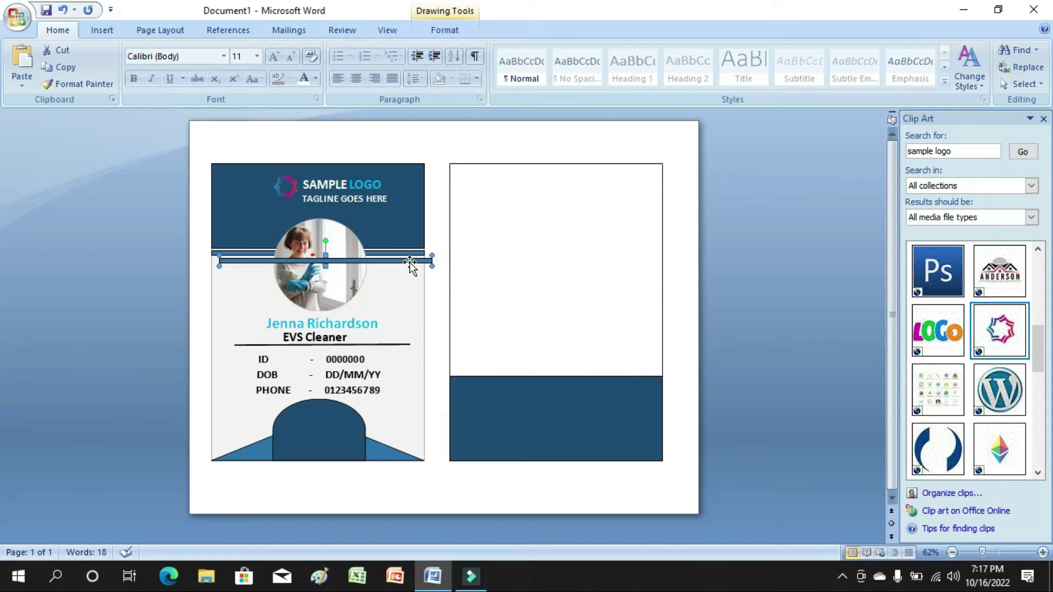
left_click_drag(408, 262, 636, 355)
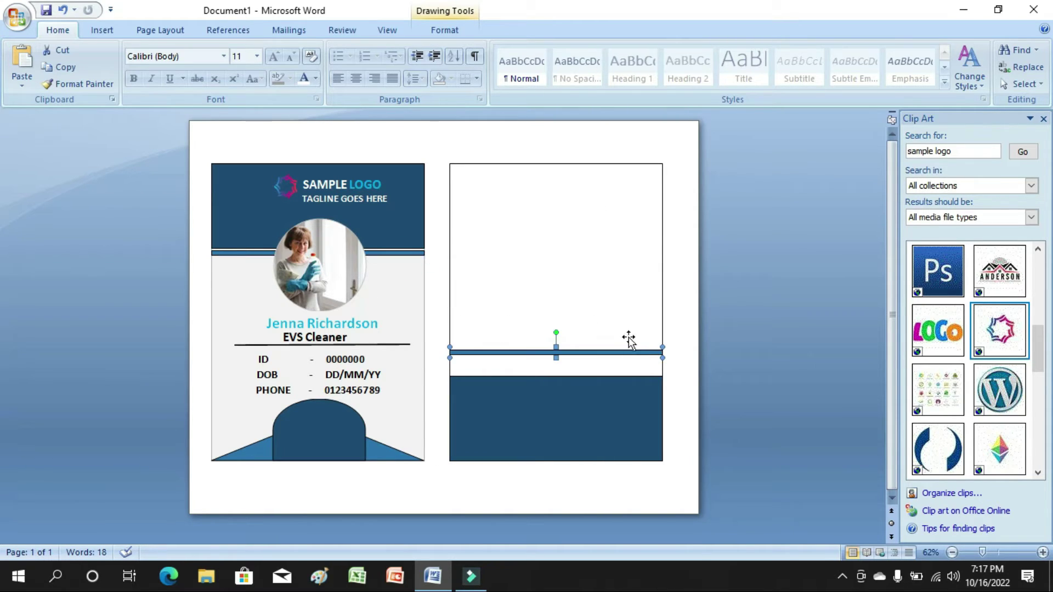
key("Down")
key("Down")
key("Down")
key("Down")
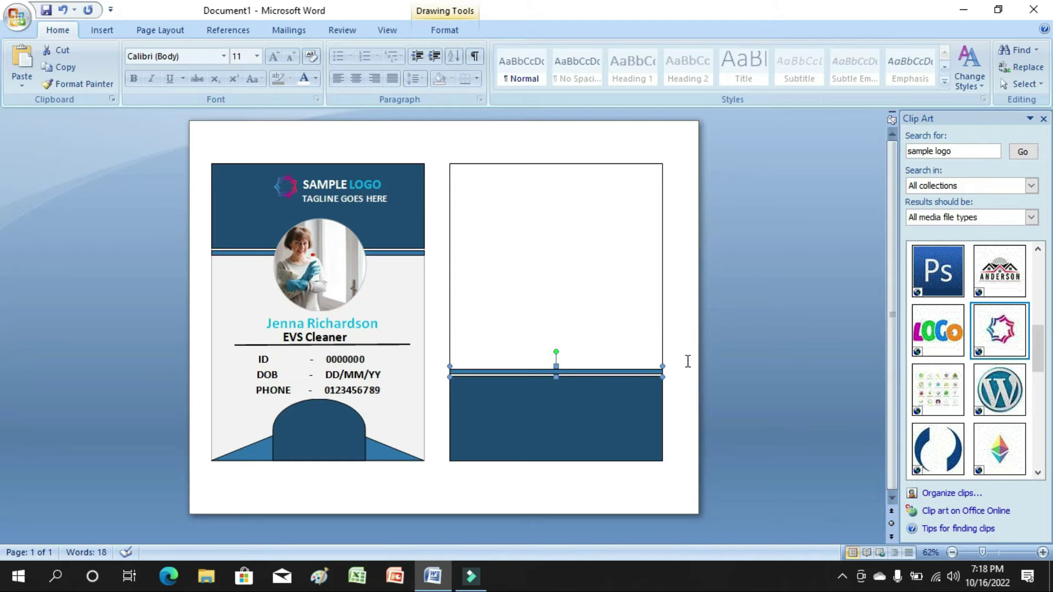
left_click(686, 359)
Remove the black outlines from the front card's header, thin stripe, rounded bottom shape and bottom triangle.
left_click(411, 216)
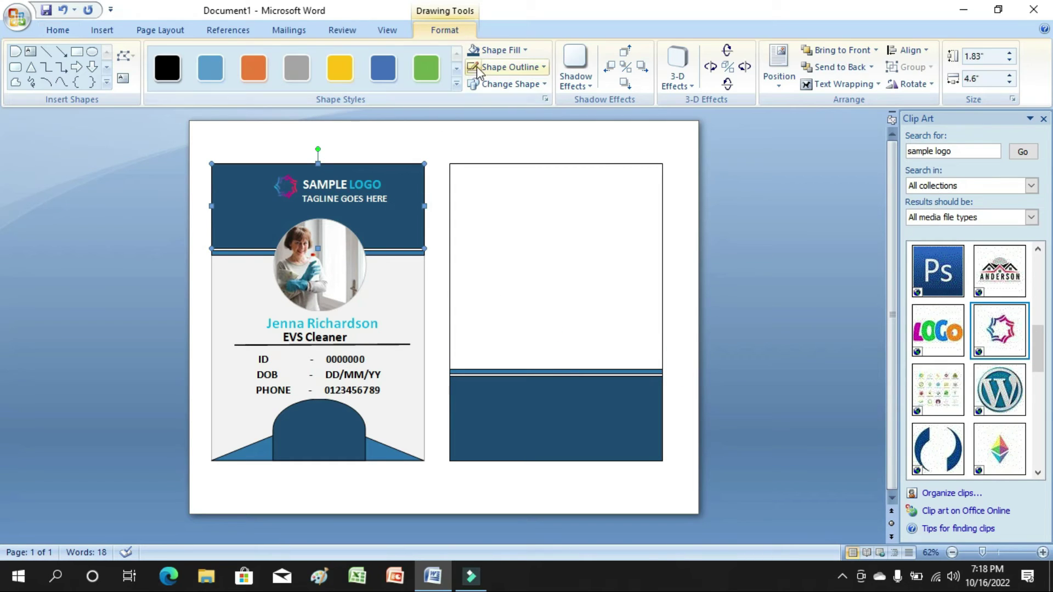
left_click(417, 253)
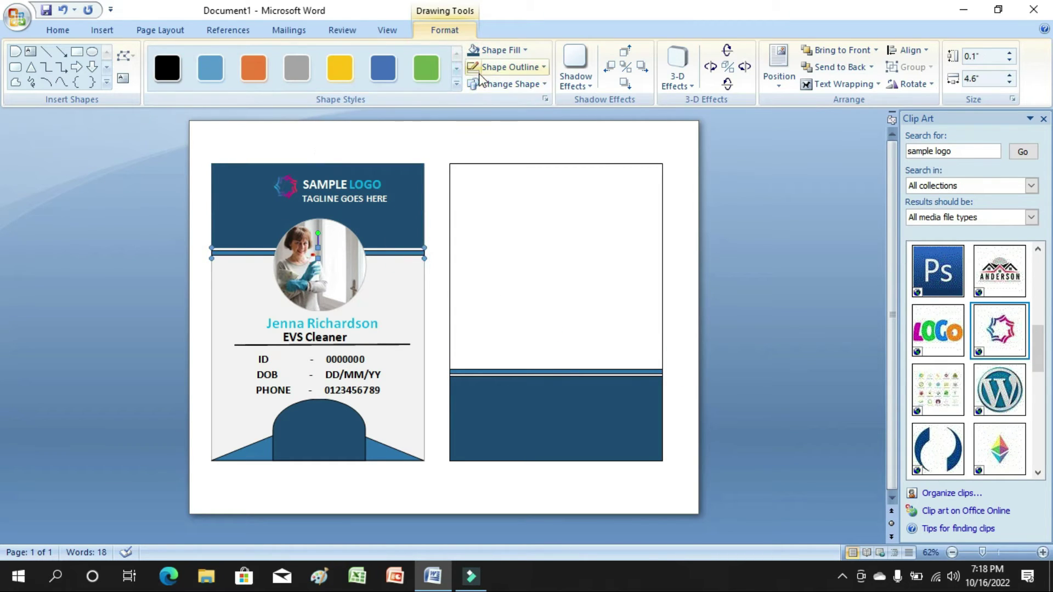
left_click(346, 424)
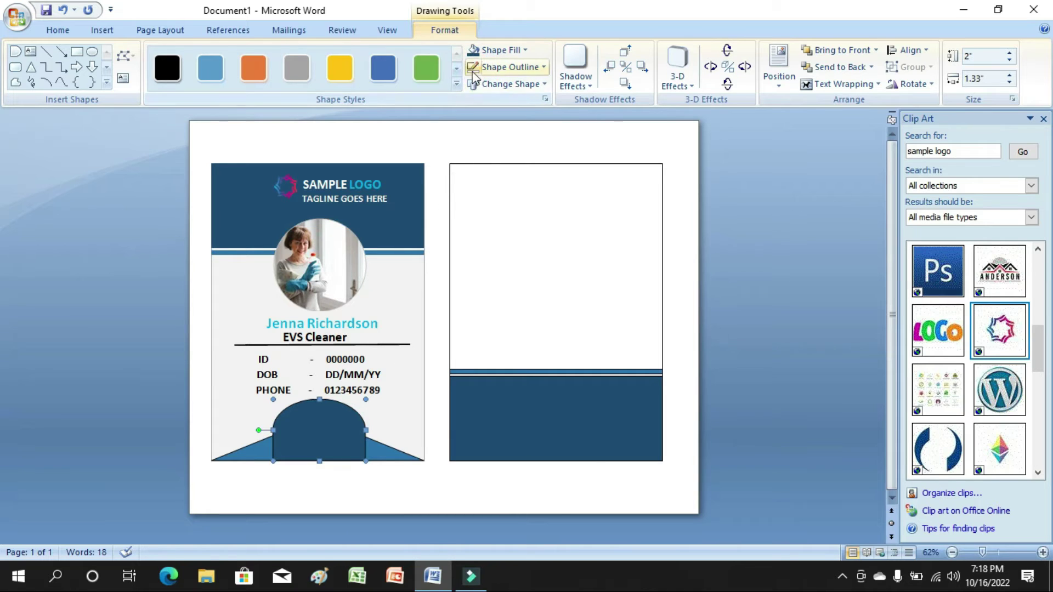
left_click(377, 442)
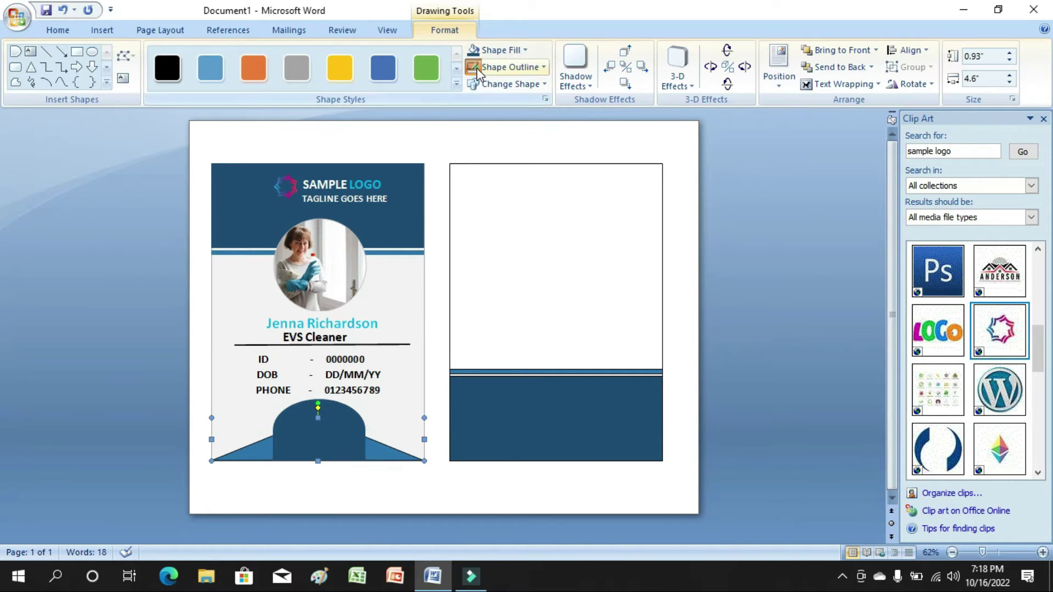
Remove the black outlines from the back card's dark blue band and thin stripe.
left_click(499, 405)
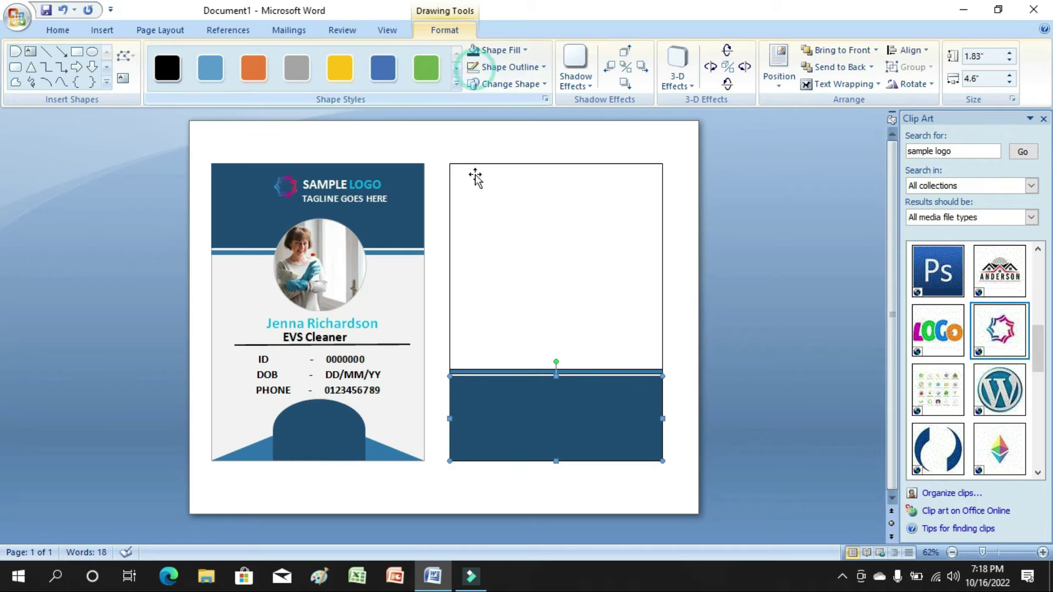
left_click(484, 372)
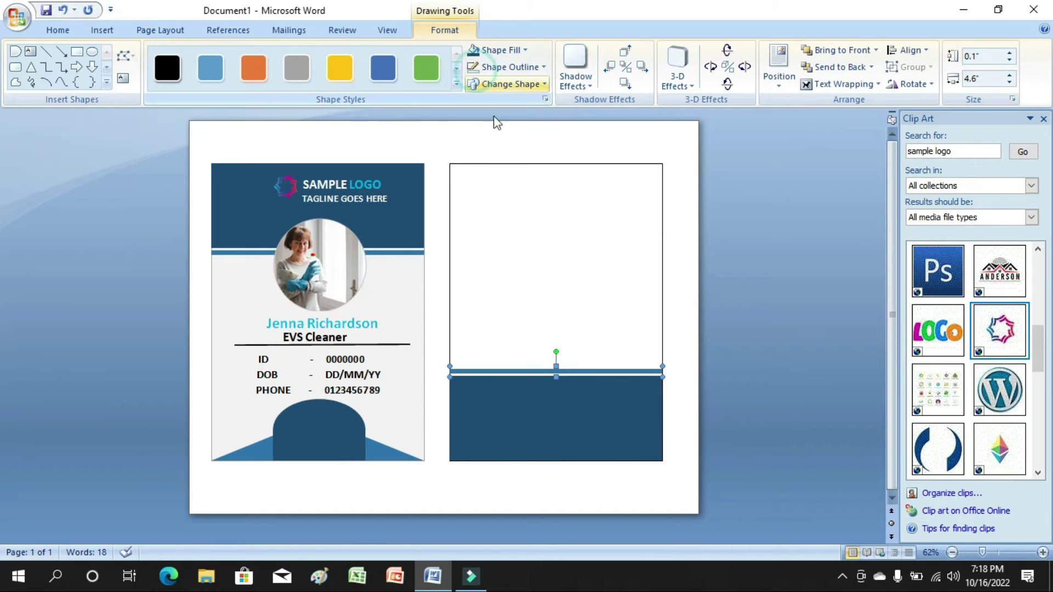
left_click(678, 344)
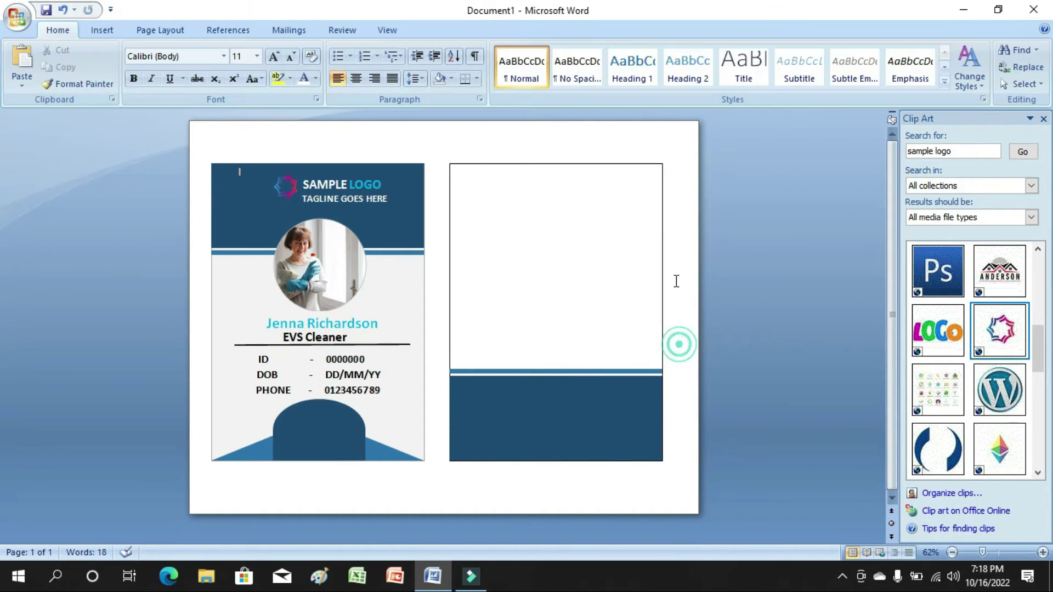
Change the back card's large background rectangle outline to gray.
left_click(527, 193)
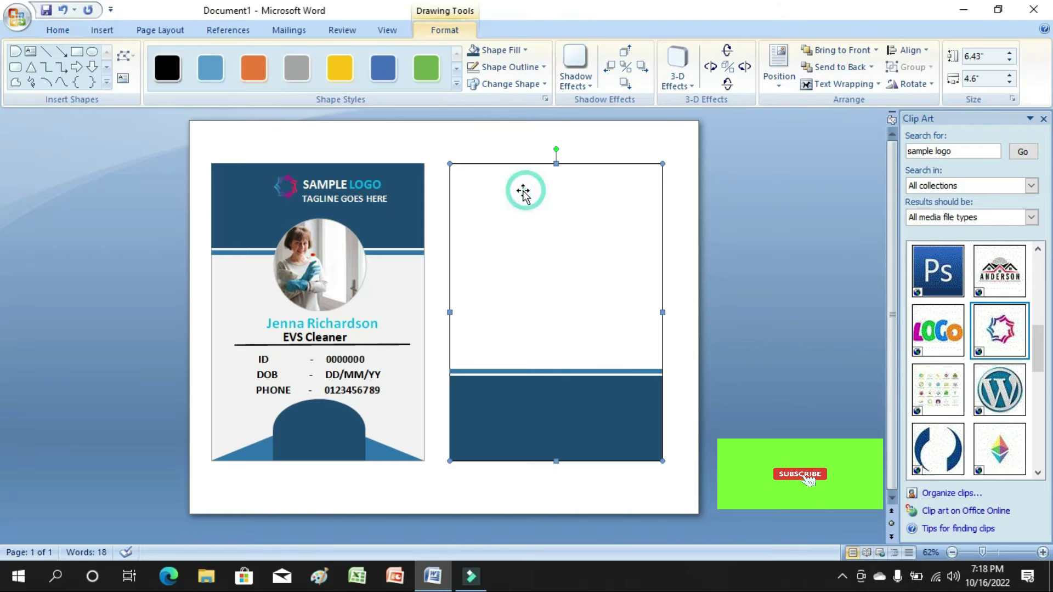
left_click(494, 67)
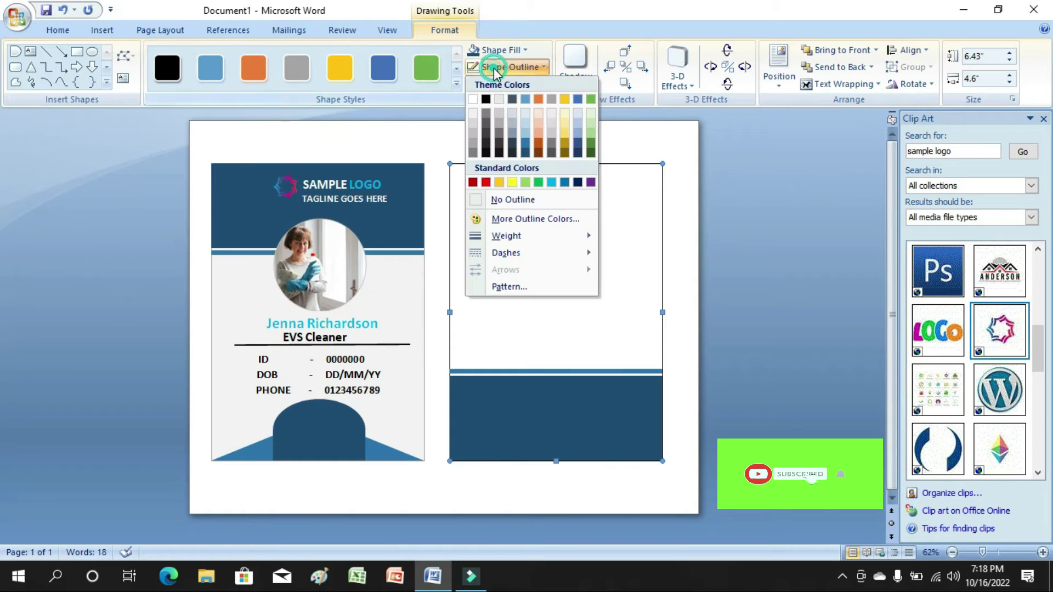
left_click(473, 140)
left_click(671, 283)
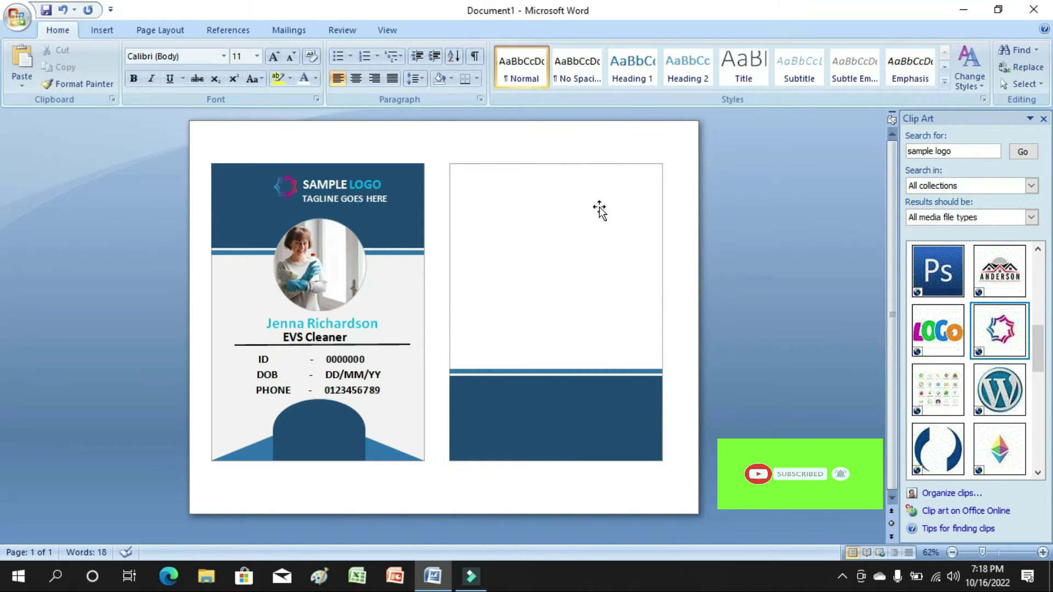
Draw a text box about 4.6" wide and 3.02" high across the back card's upper part and enter a centered Disclaimer heading.
left_click(115, 31)
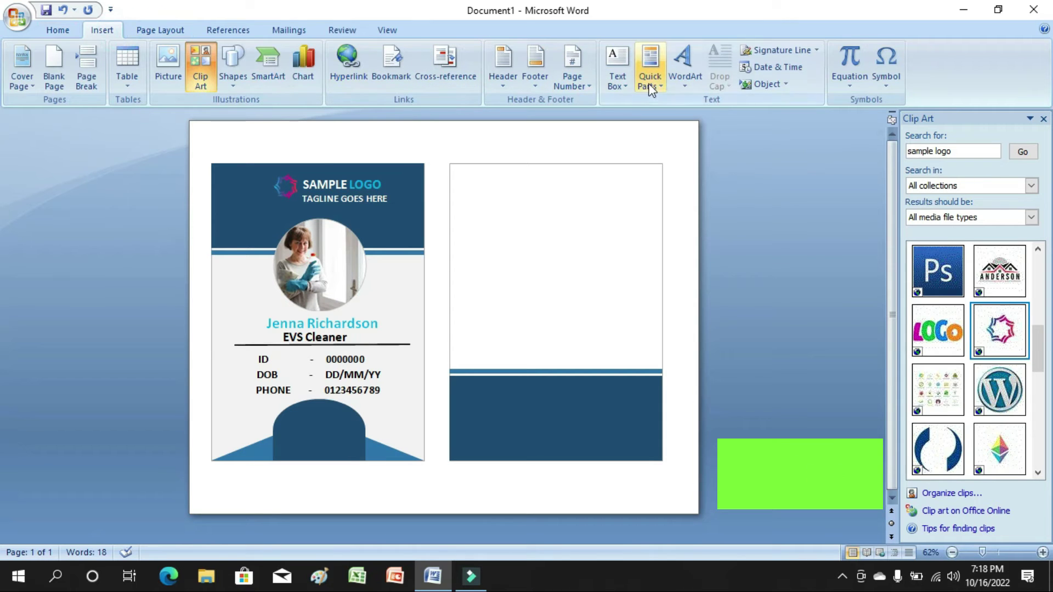
left_click(622, 80)
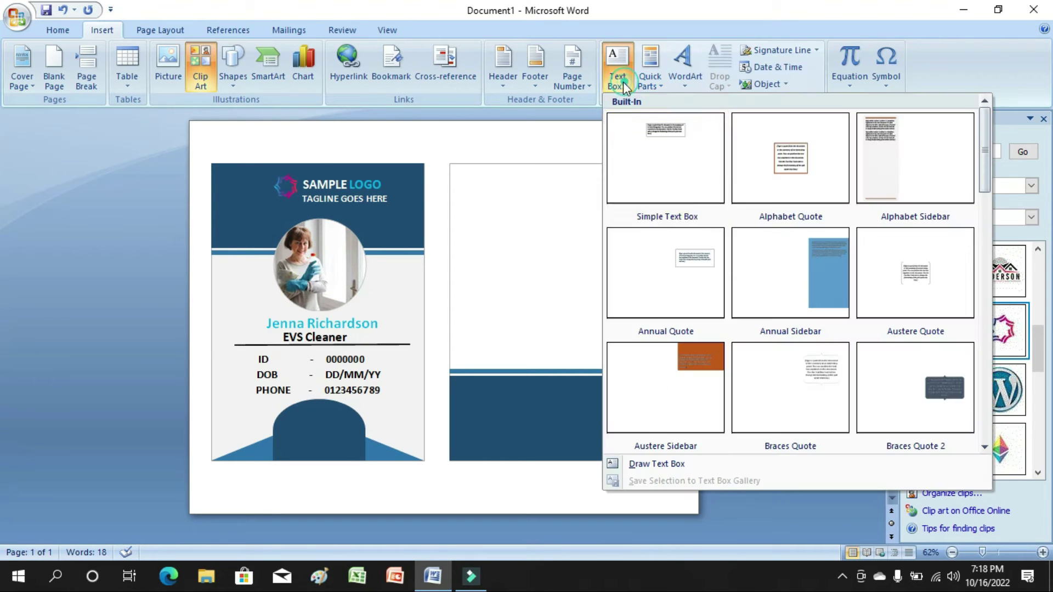
left_click(640, 465)
left_click_drag(454, 168, 665, 306)
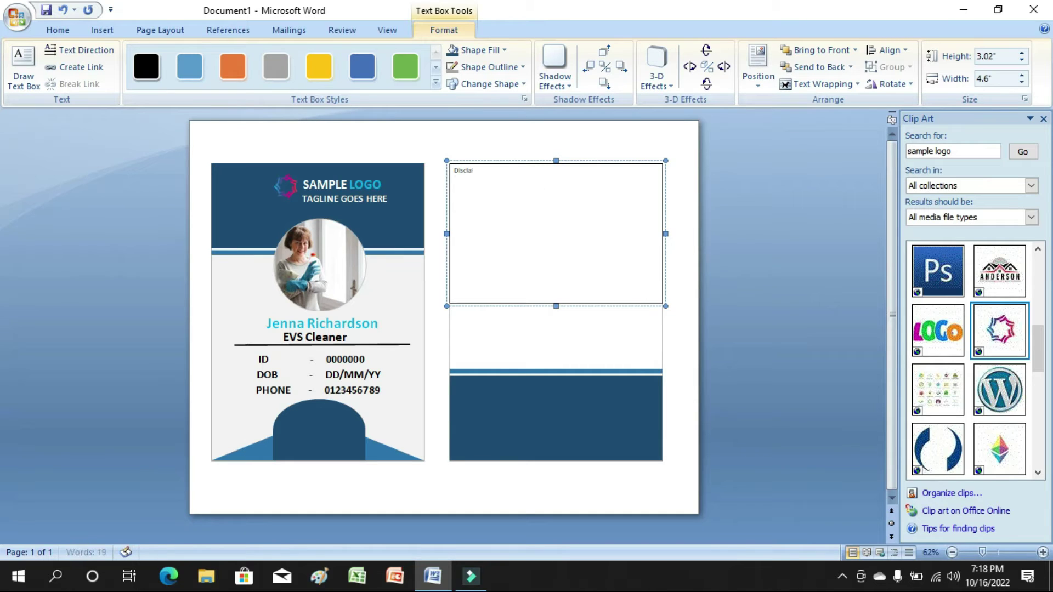
key("ctrl+e")
Make the Disclaimer heading bold and set its font size to 22.
left_click_drag(535, 171, 575, 172)
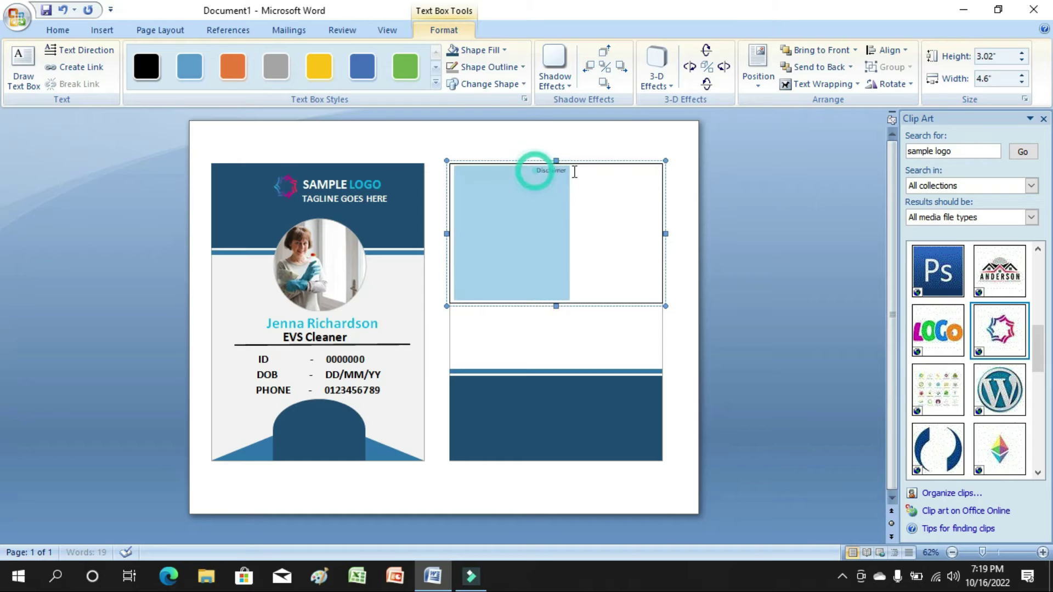
left_click(58, 29)
left_click(134, 78)
left_click(256, 56)
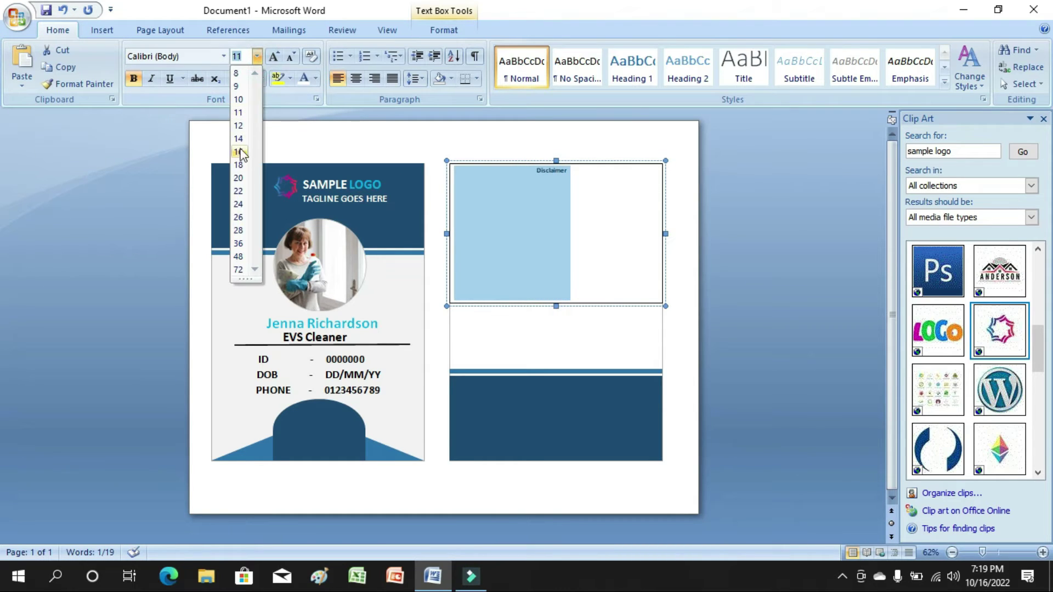
left_click(239, 190)
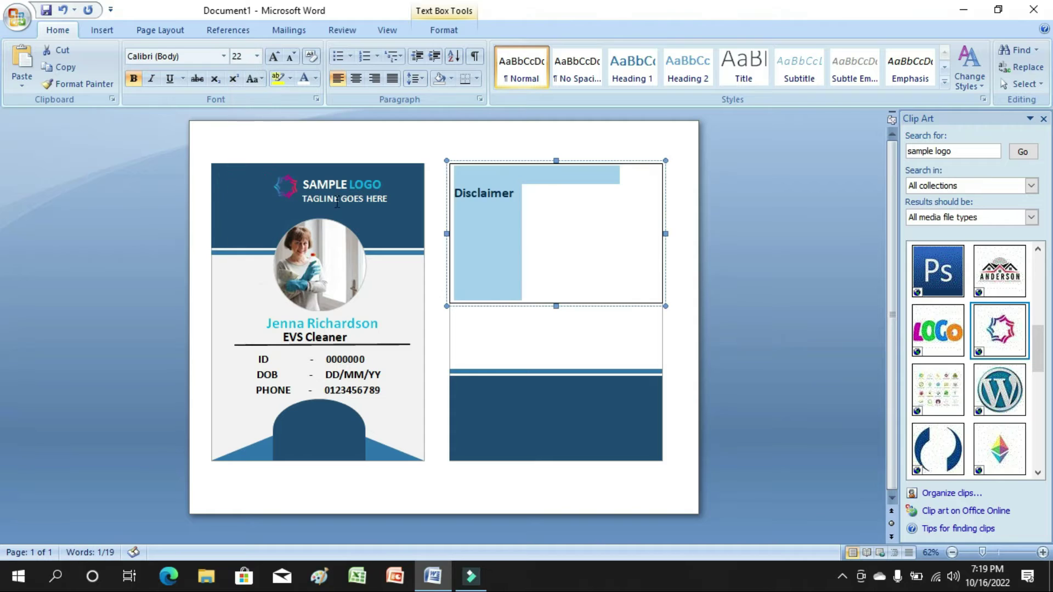
Remove the blank space before Disclaimer, center the heading on the first line, and start a left-aligned line below it.
left_click(455, 192)
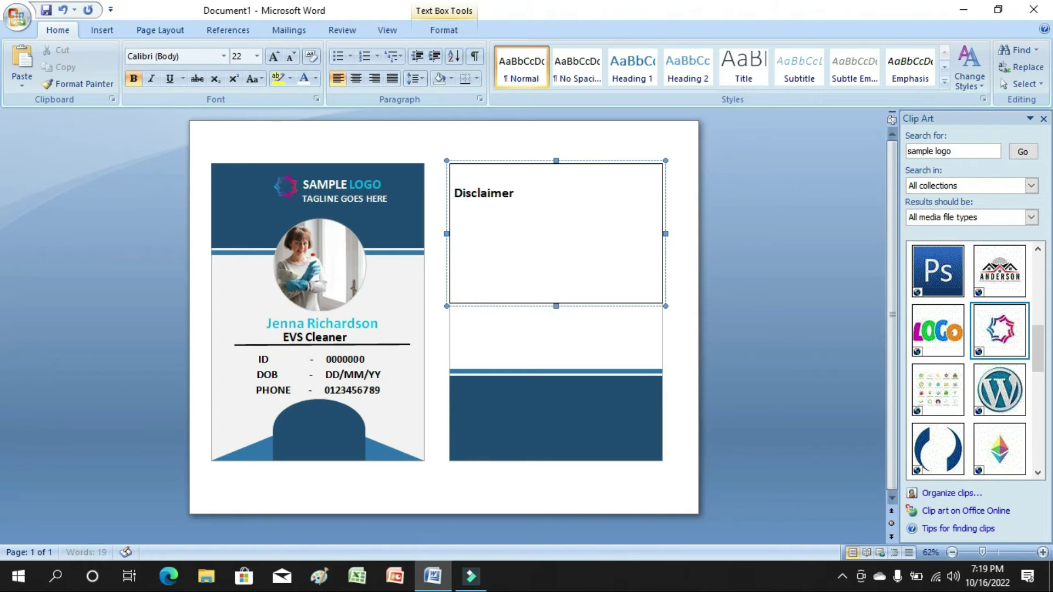
key("BackSpace")
key("ctrl+r")
key("ctrl+e")
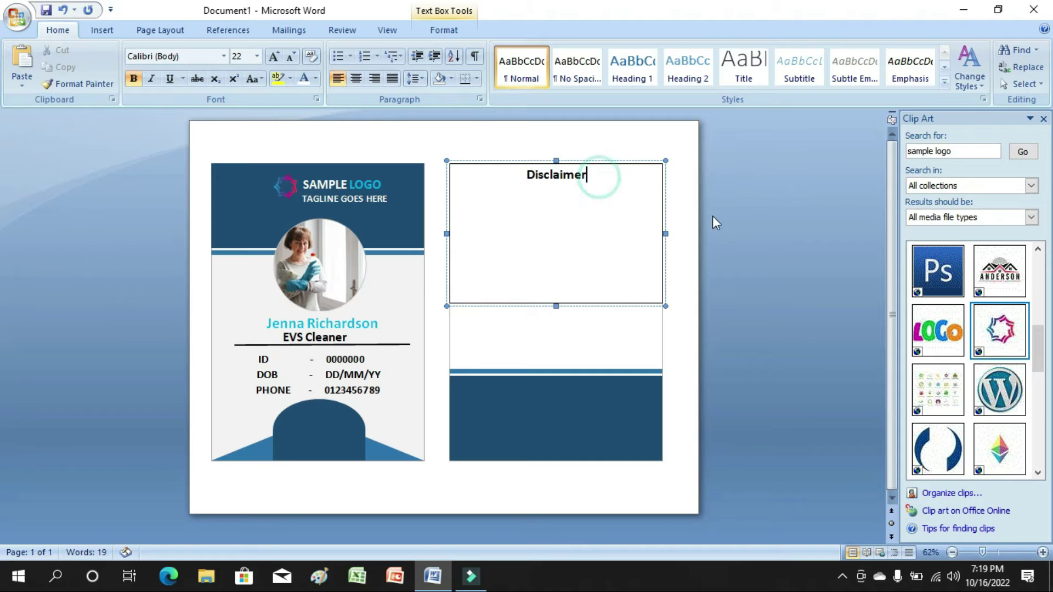
key("Return")
key("ctrl+l")
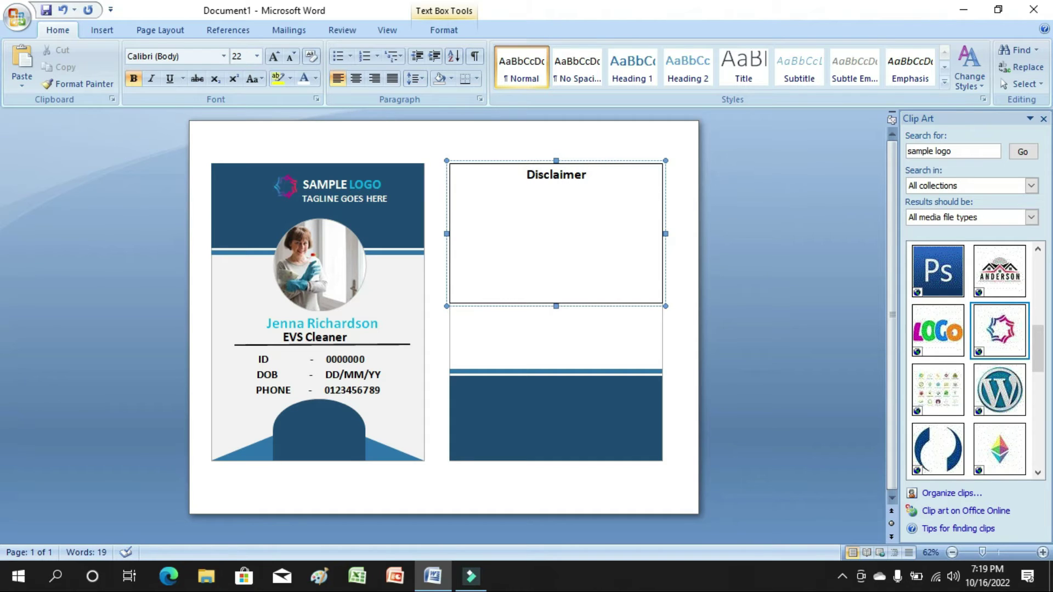
Enter the disclaimer paragraph below the heading at font size 12, from "This Identity Card id intended only for official use" to "taken by authority.".
left_click(257, 56)
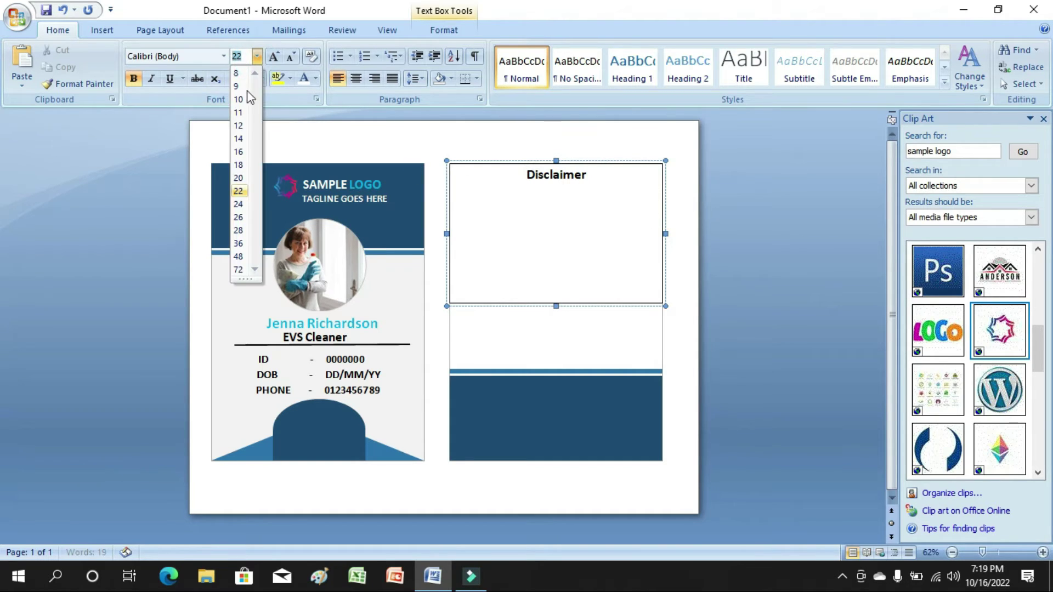
left_click(239, 125)
type("Th")
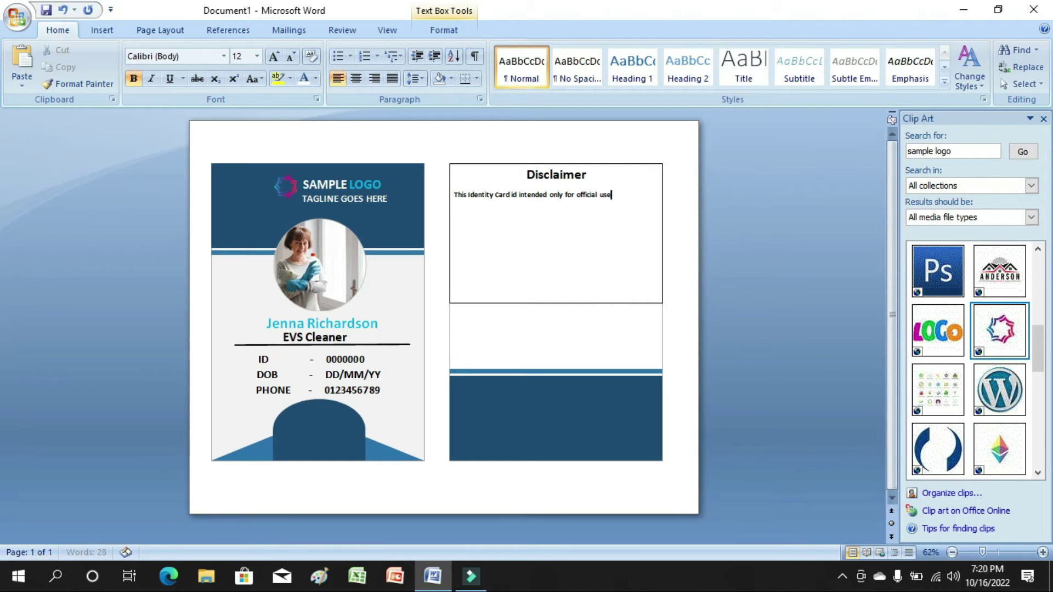
type("ss")
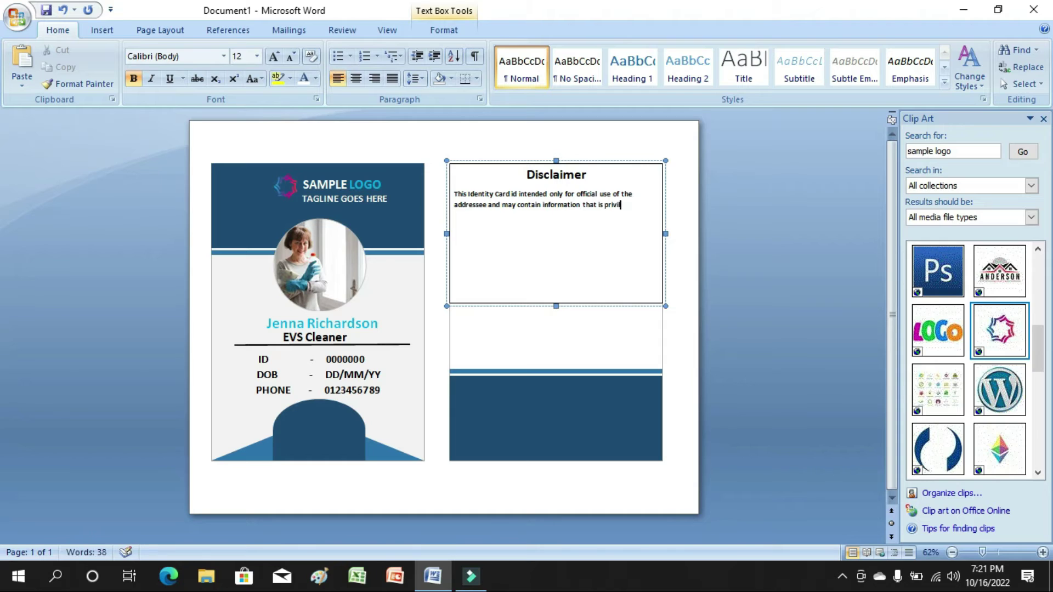
type("leged ")
type("confidential and exempt from disclosure u")
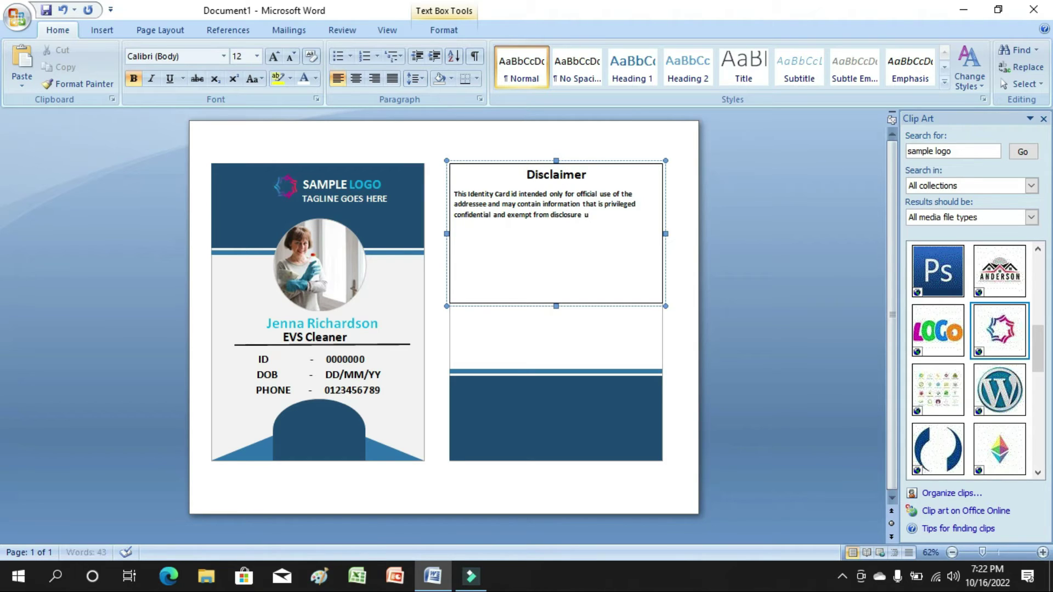
type("licable law.")
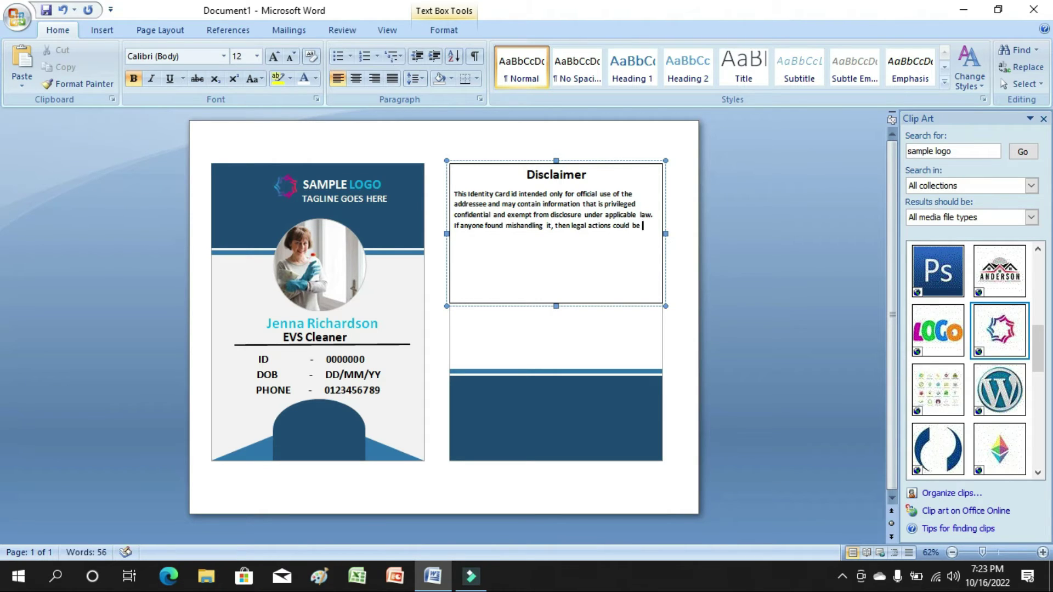
type("taken by authority.")
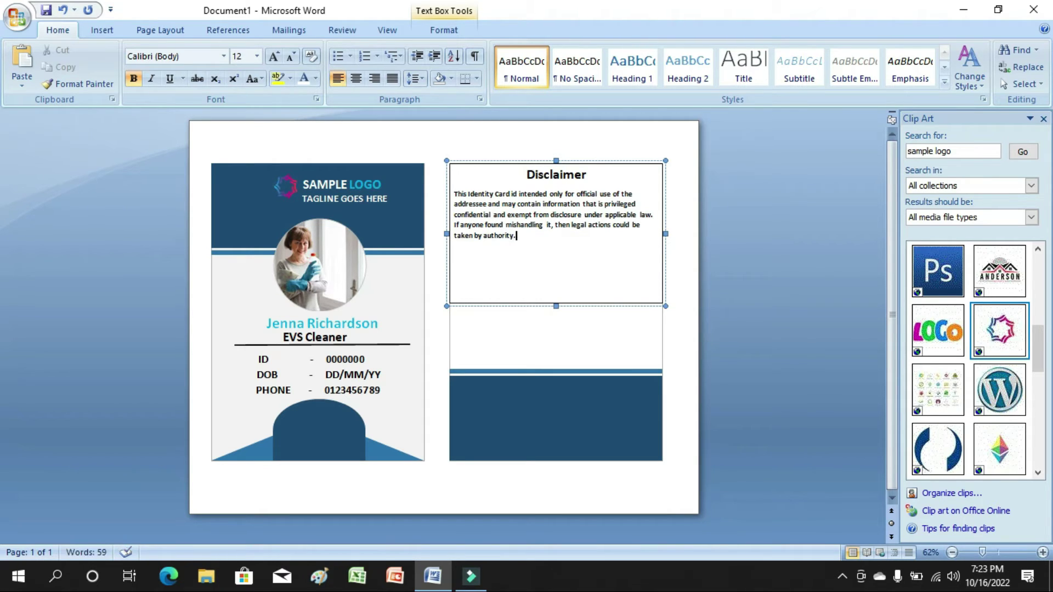
Set the disclaimer paragraph's font size to 16 and shorten its text box to about 2.38" high.
triple_click(455, 193)
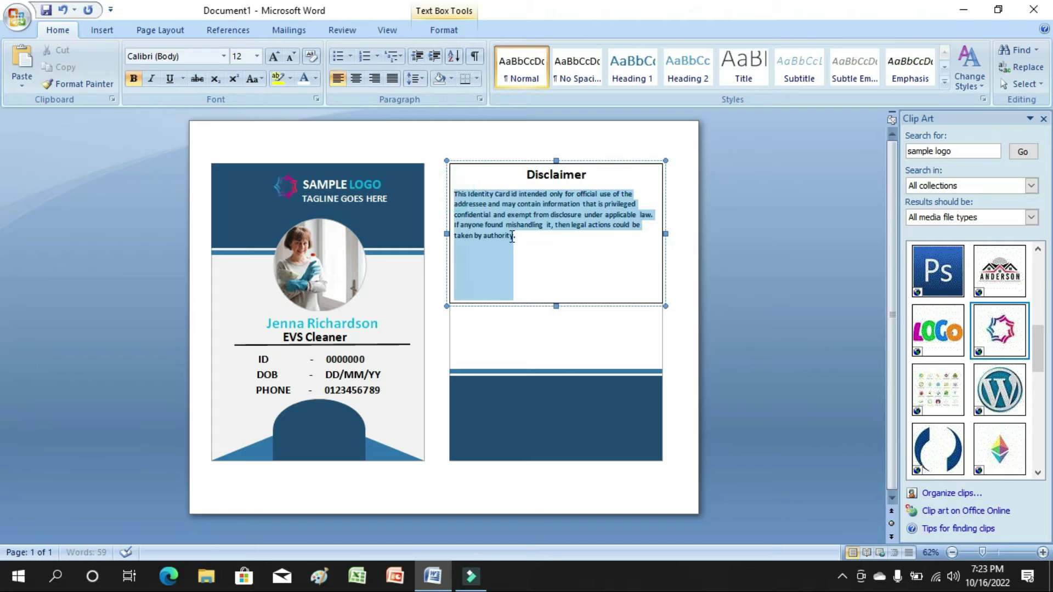
left_click(456, 192)
triple_click(456, 192)
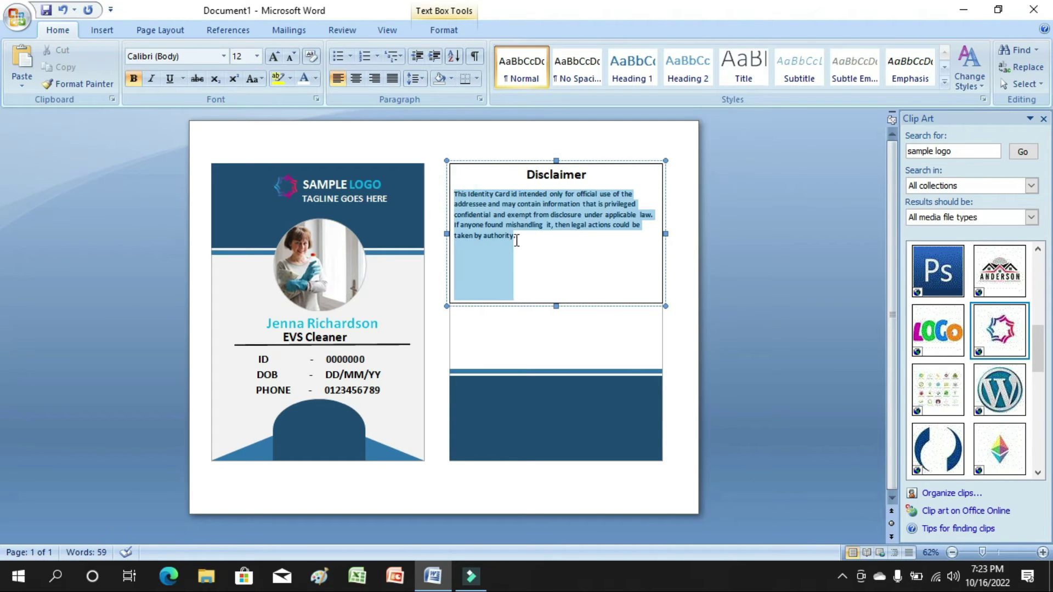
left_click(256, 56)
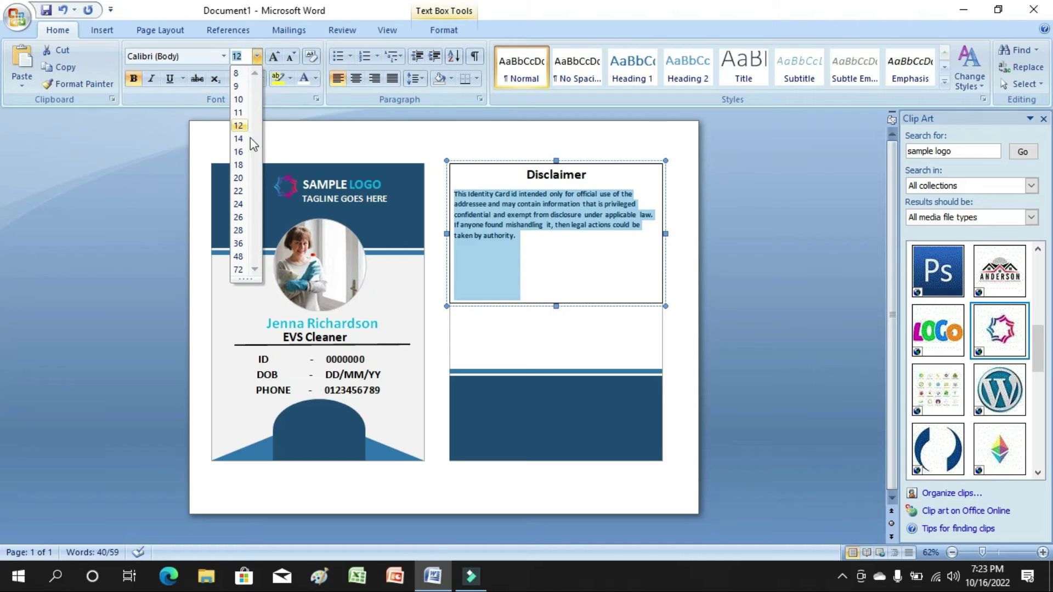
left_click(237, 152)
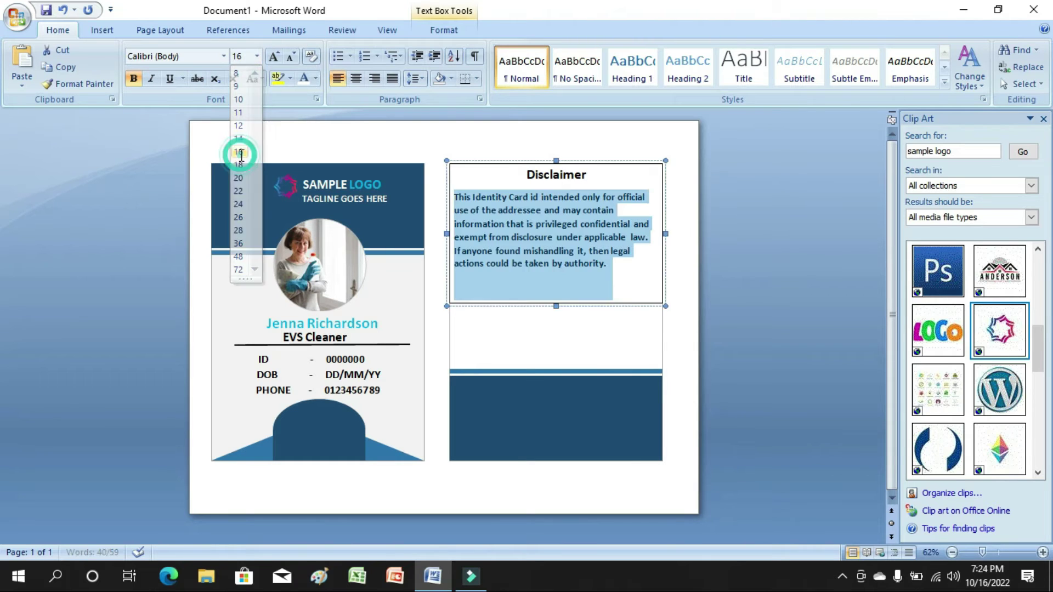
left_click_drag(534, 304, 562, 283)
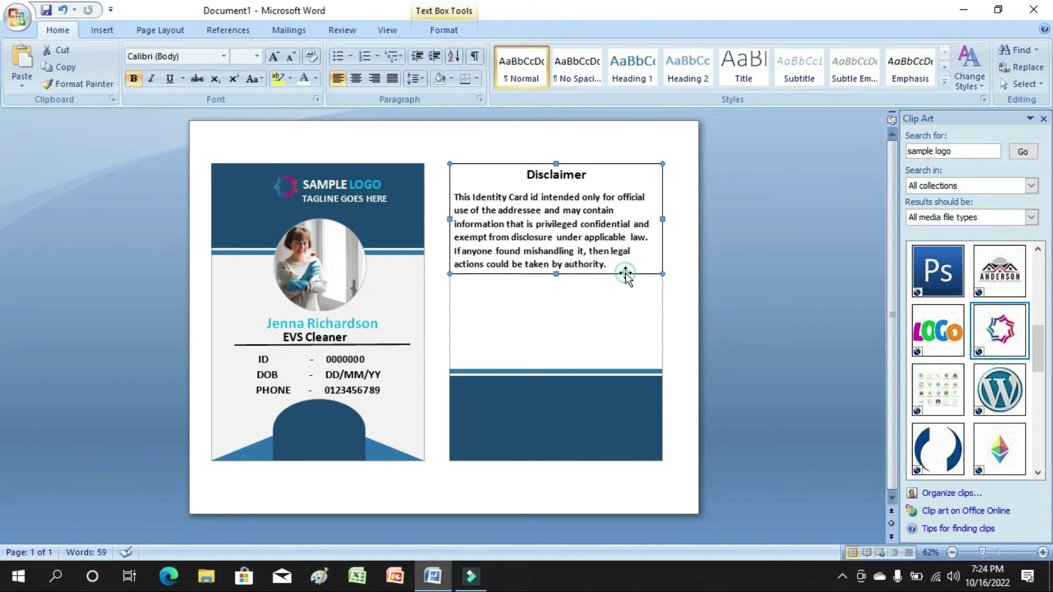
Fill the disclaimer text box with light gray and remove its outline.
double_click(624, 274)
left_click(476, 49)
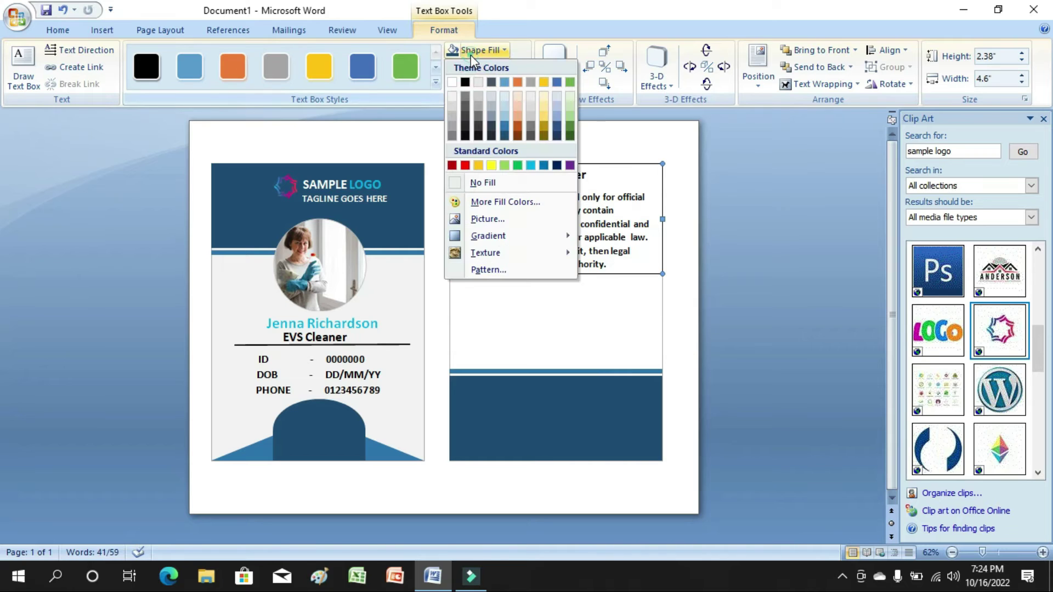
left_click(452, 94)
left_click(472, 67)
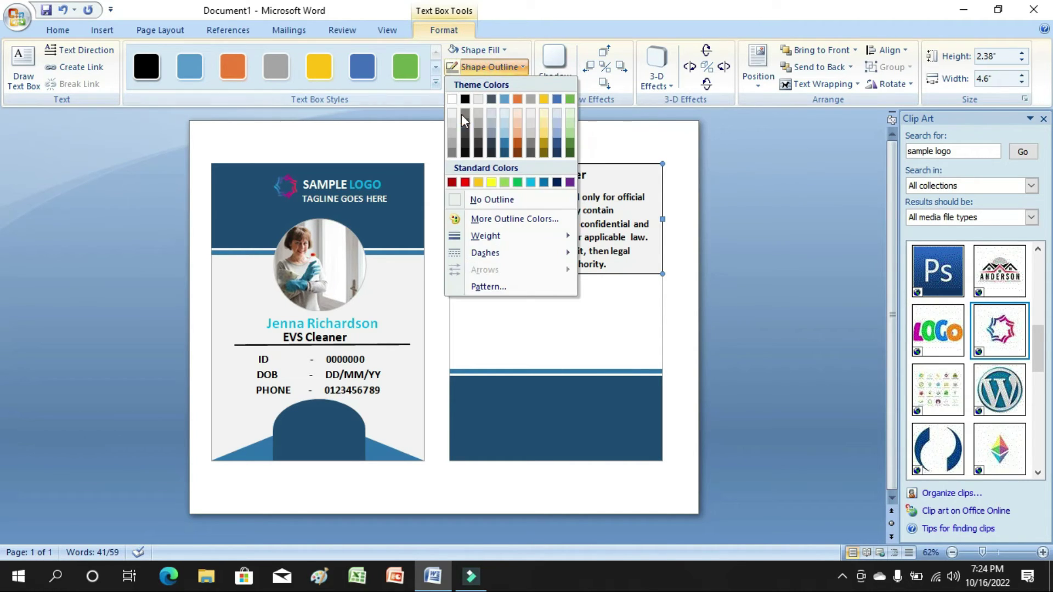
left_click(467, 197)
left_click(689, 307)
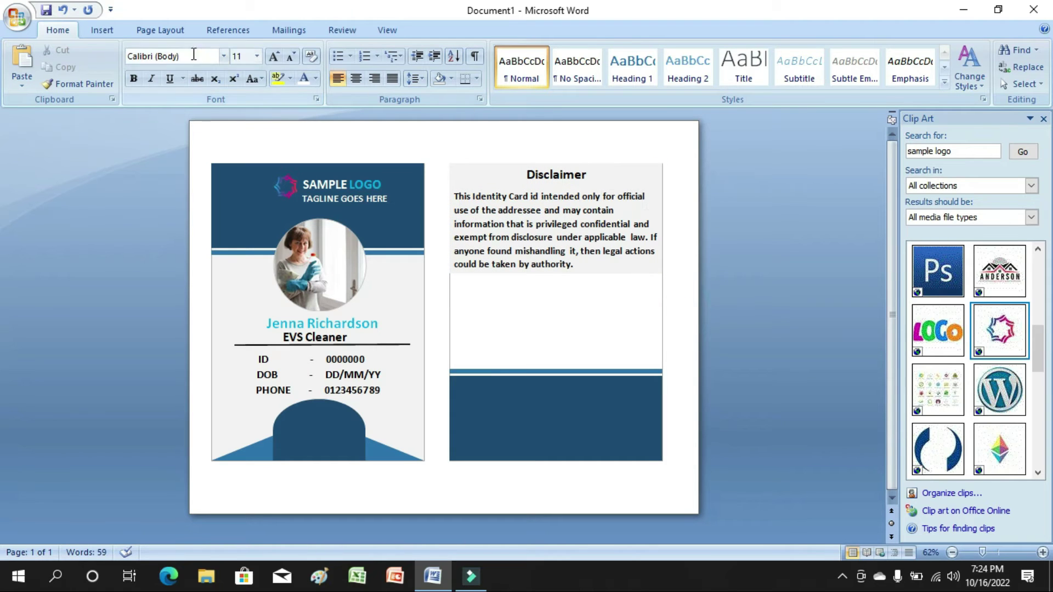
Draw a horizontal line about 4.6" wide across the back card along the disclaimer box's lower edge.
left_click(102, 30)
left_click(233, 64)
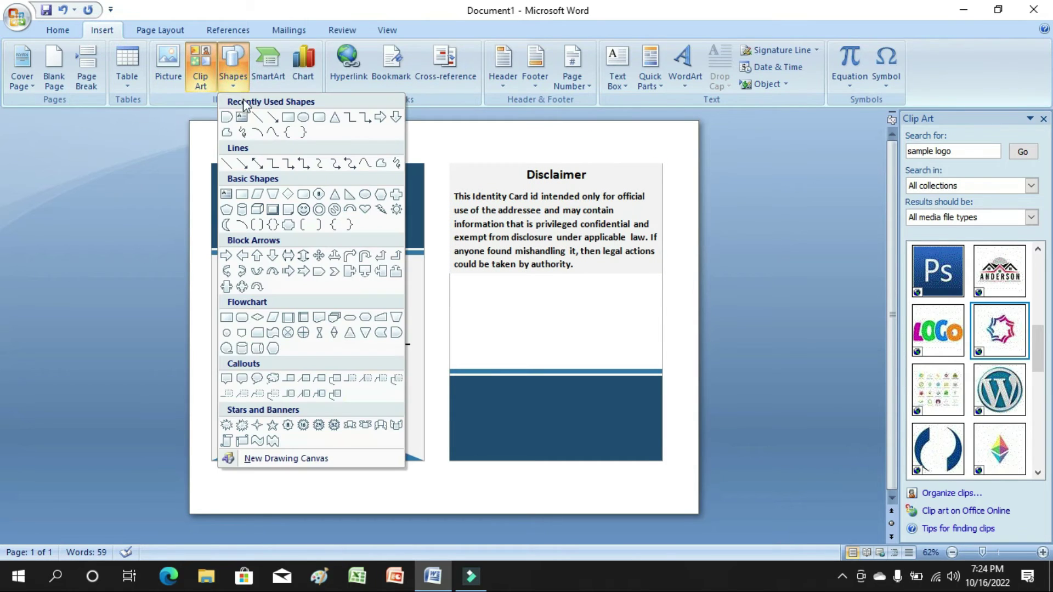
left_click(254, 114)
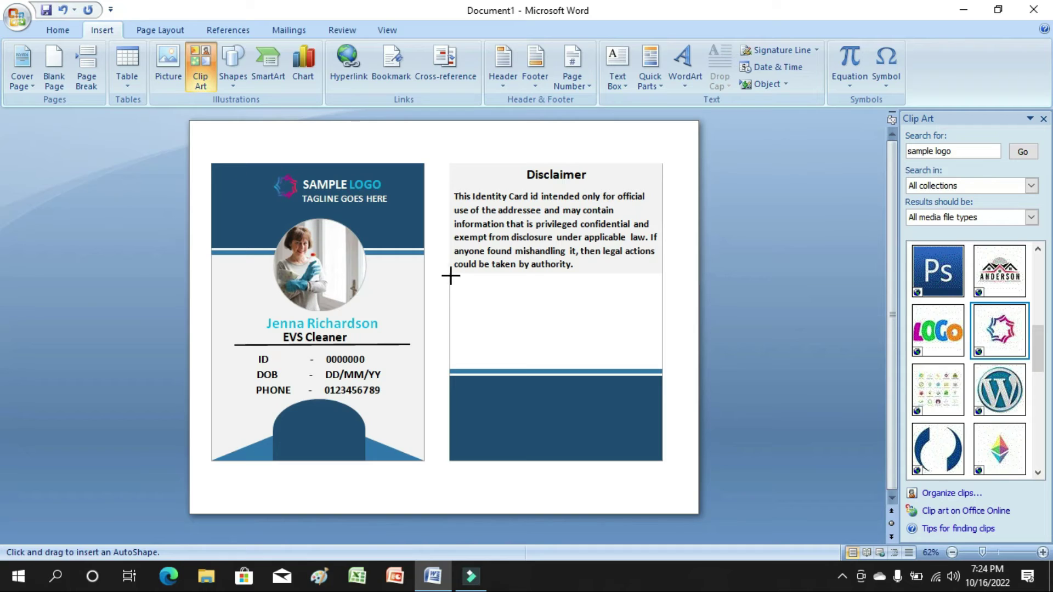
left_click_drag(451, 275, 532, 277)
left_click_drag(646, 273, 663, 274)
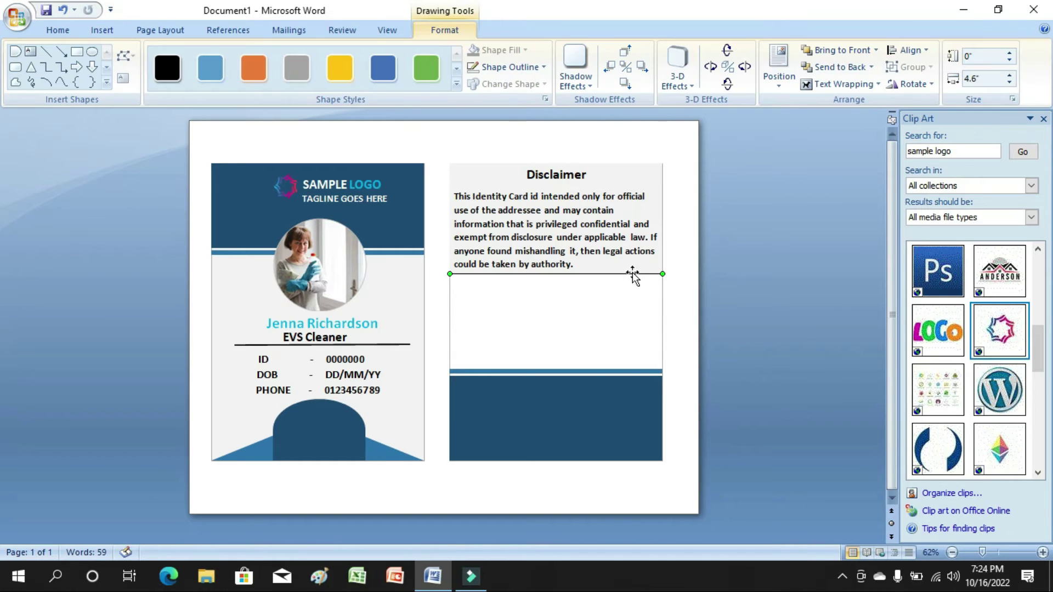
Color the divider line under the disclaimer in the darker theme blue and set its weight to 3 pt.
left_click(510, 67)
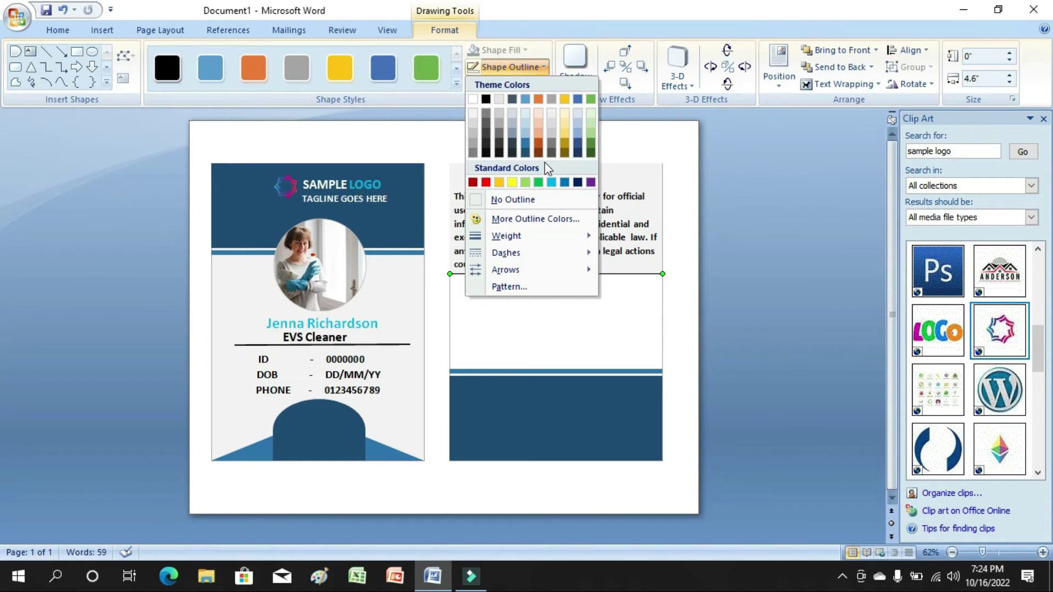
left_click(525, 140)
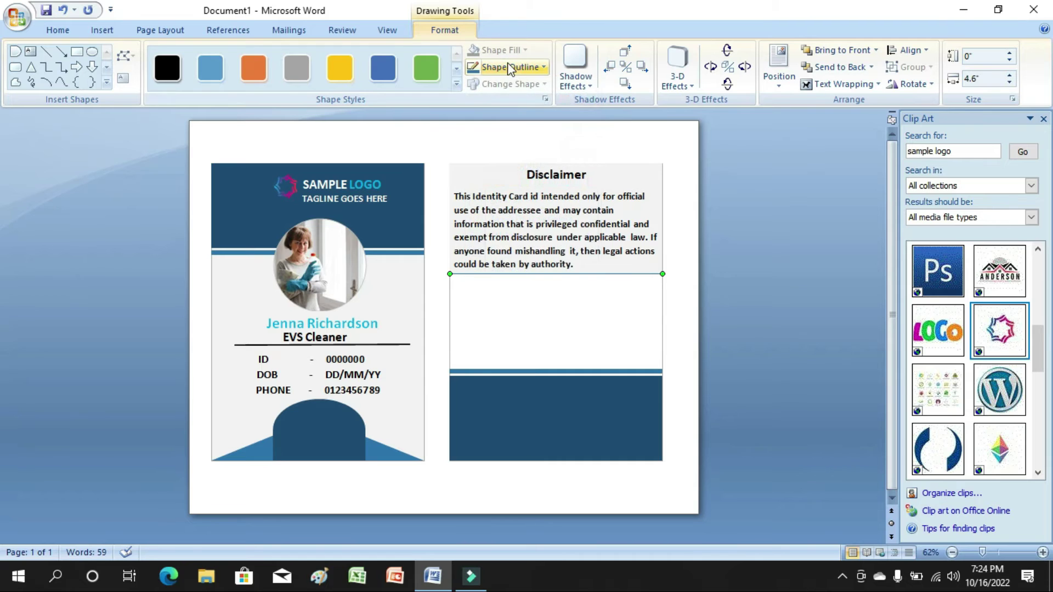
left_click(504, 67)
mouse_move(505, 236)
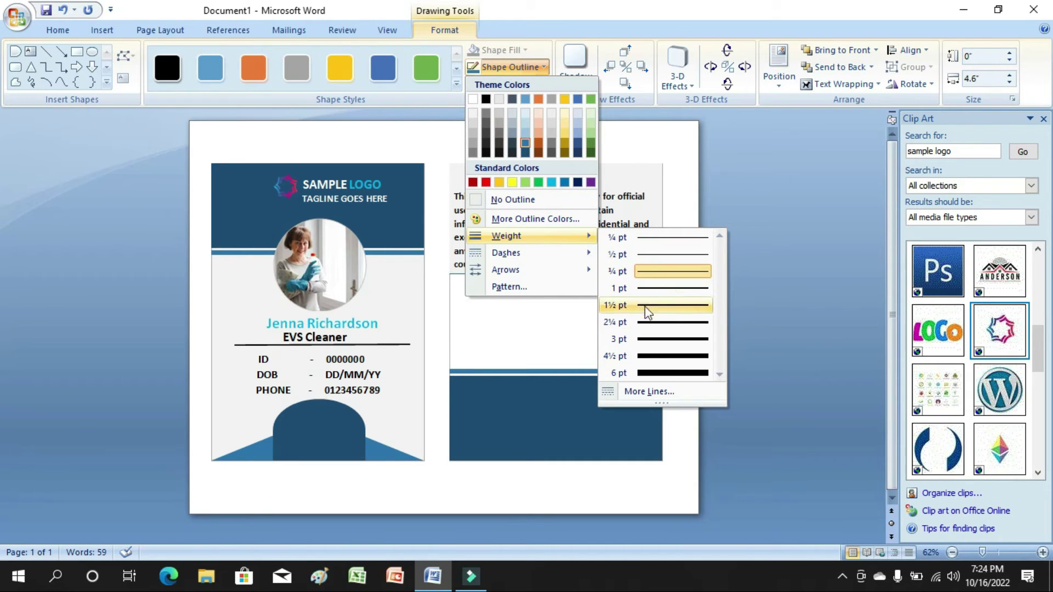
left_click(658, 340)
left_click(680, 313)
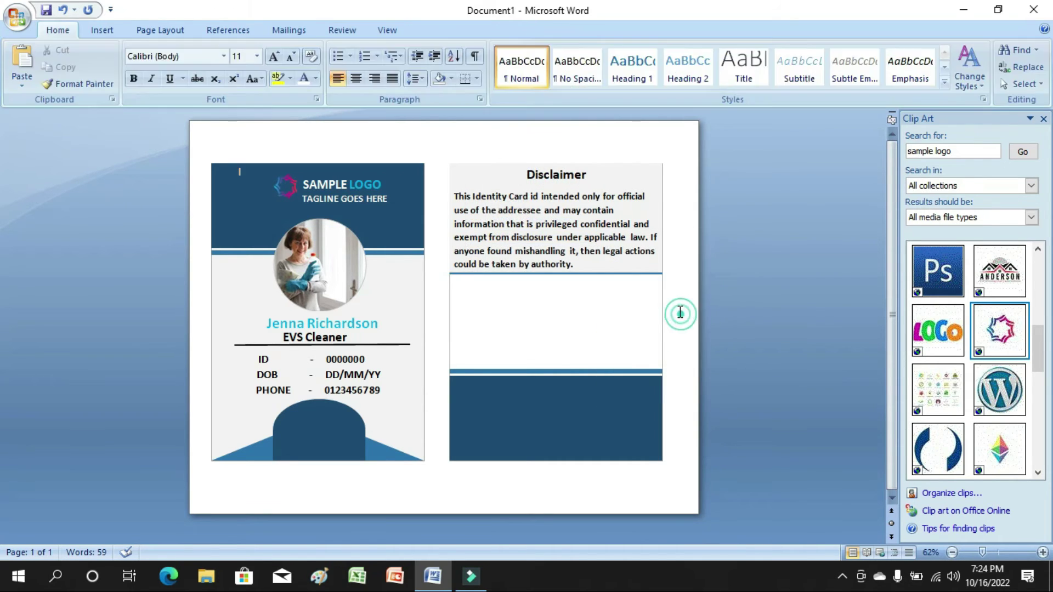
Draw a text box about 4.33" wide and 1.37" high below the divider line and enter JOIN DATE - DD/MM/YY and EXPIRED DARE - DD/MM/YY.
left_click(101, 31)
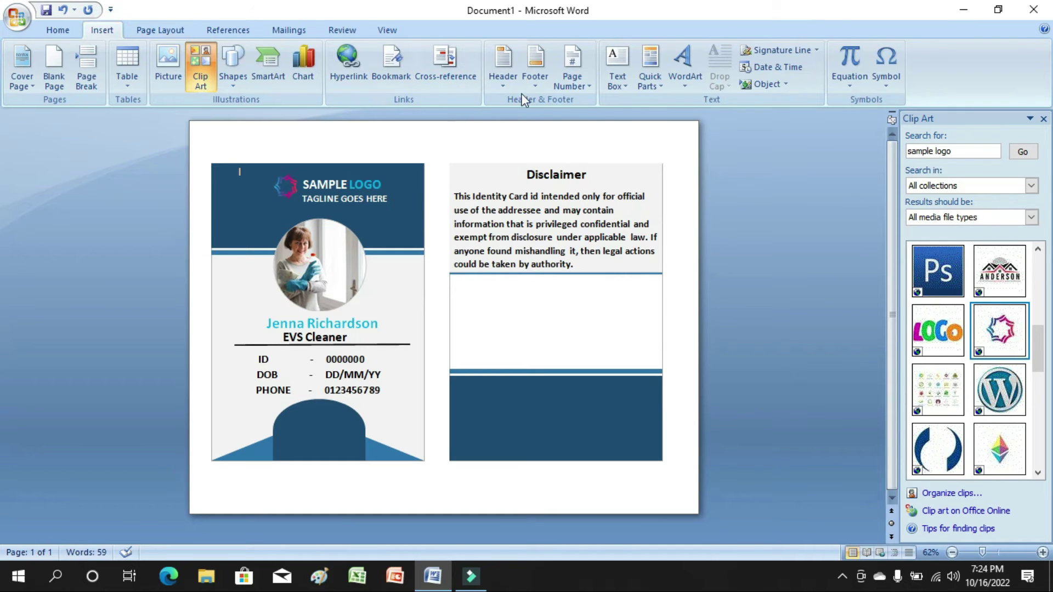
left_click(618, 82)
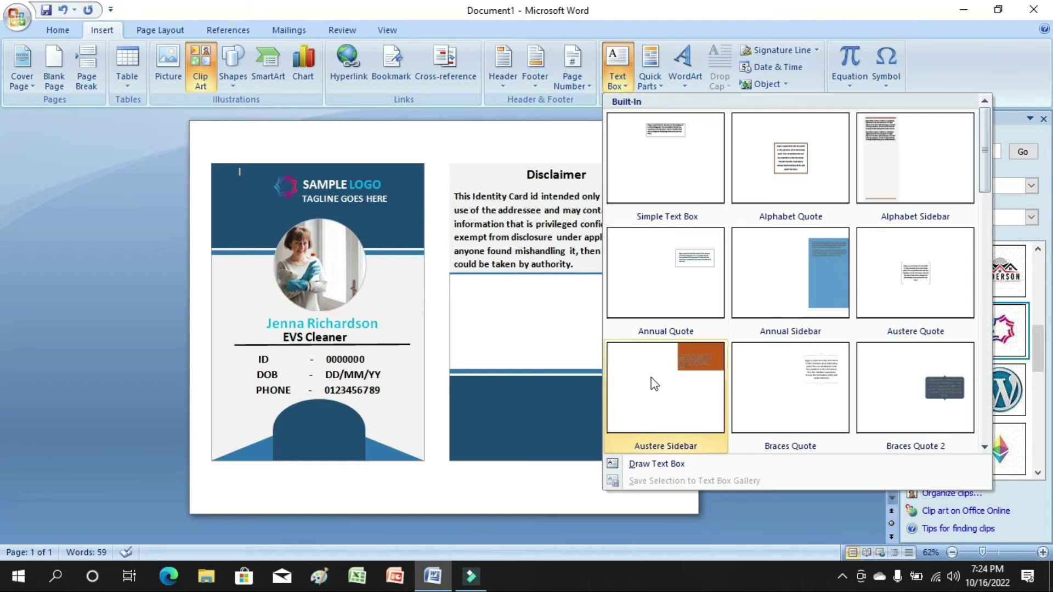
left_click(642, 463)
left_click_drag(455, 277, 661, 344)
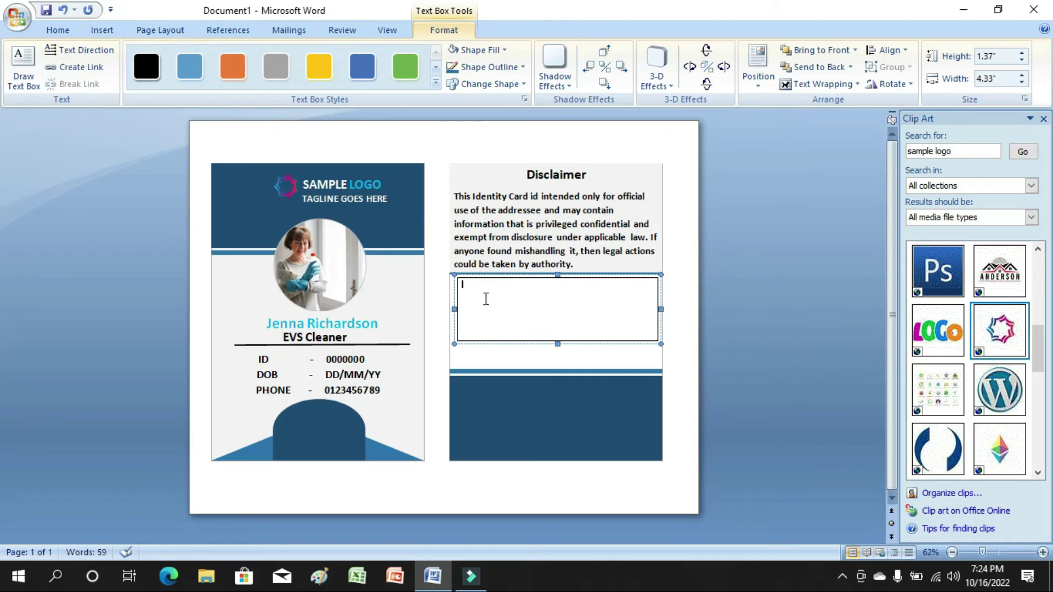
type("JOIN DA")
type("ED DARE")
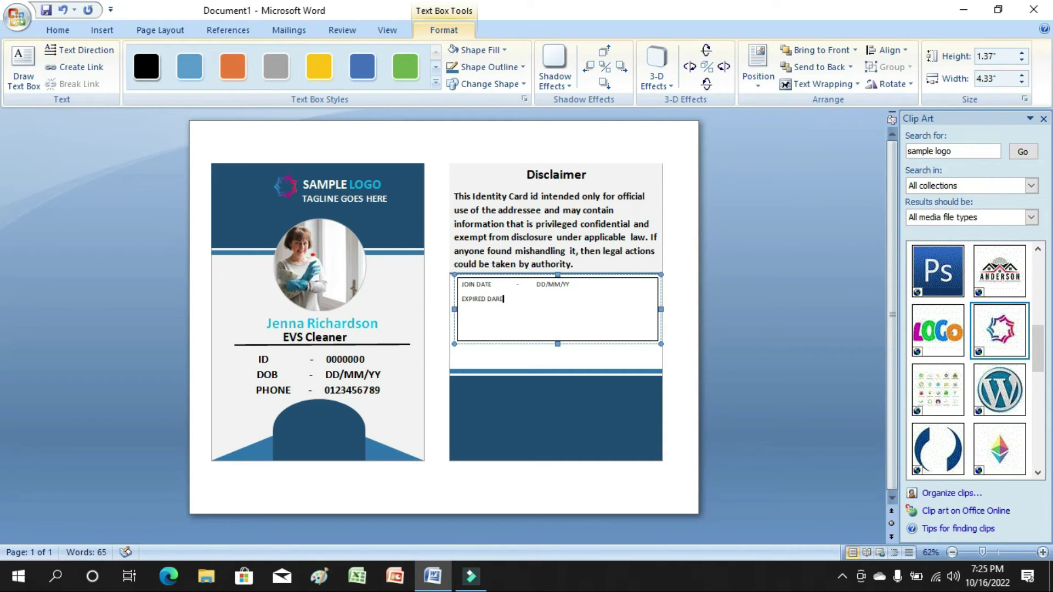
type("MM/YY")
Make the join and expiry date lines bold and set their font size to 18.
left_click_drag(462, 280, 573, 337)
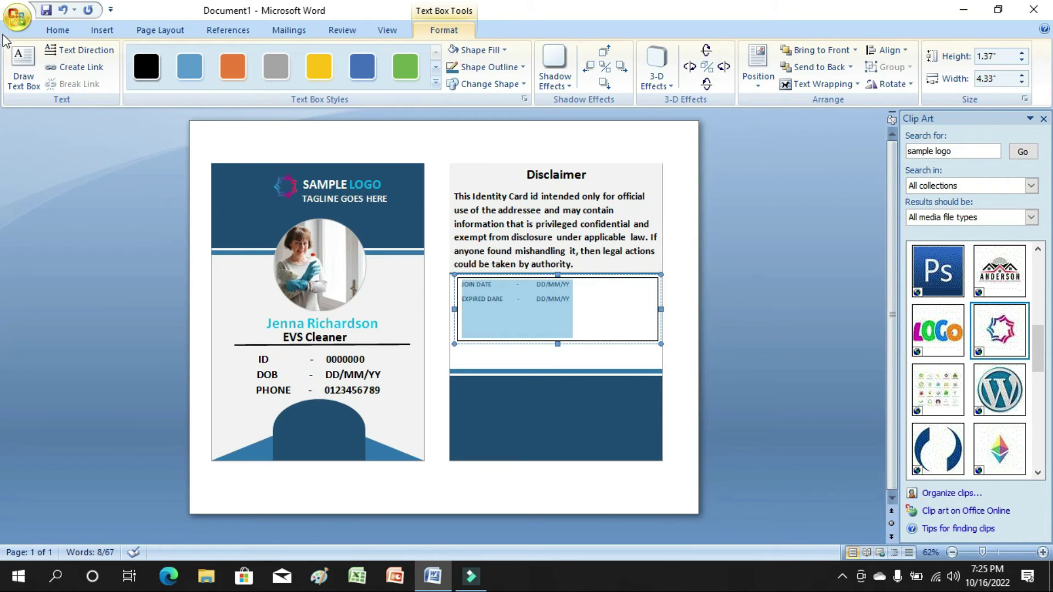
left_click(69, 31)
left_click(133, 79)
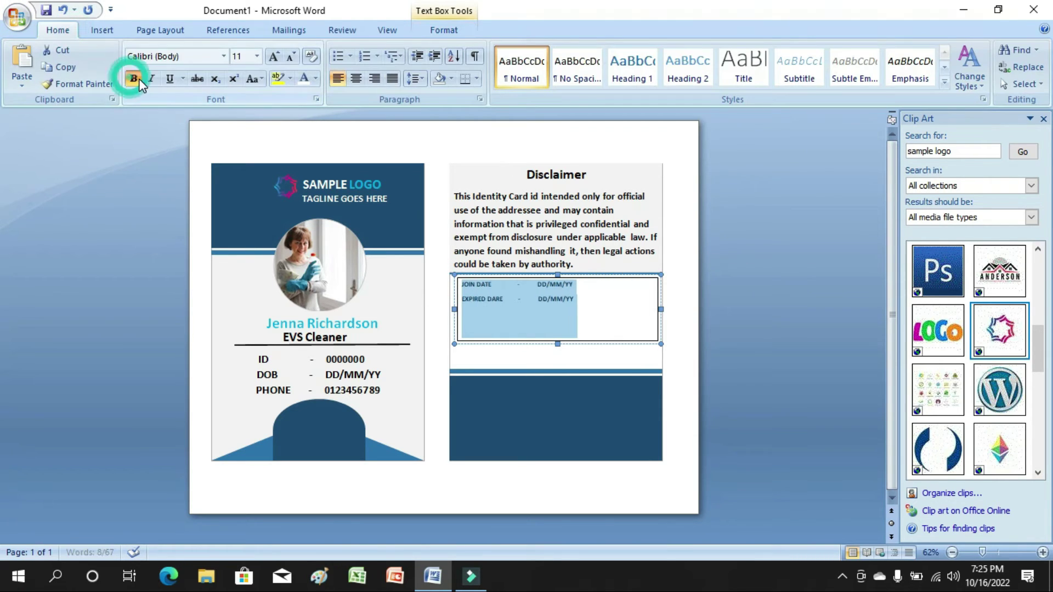
left_click(256, 56)
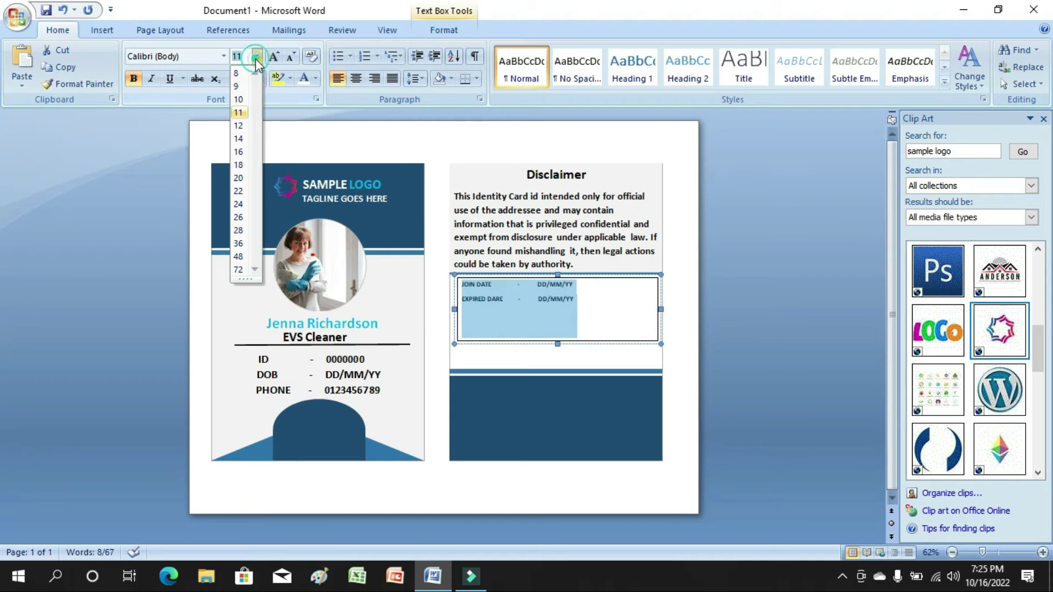
left_click(245, 163)
Fill the join and expiry date text box with light gray and remove its outline.
left_click(506, 344)
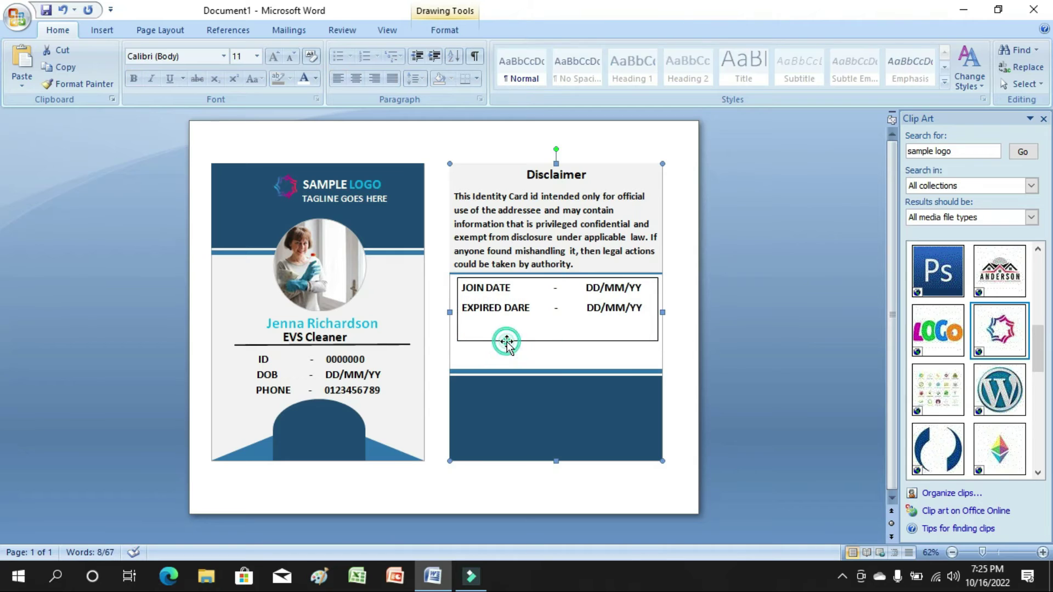
double_click(505, 341)
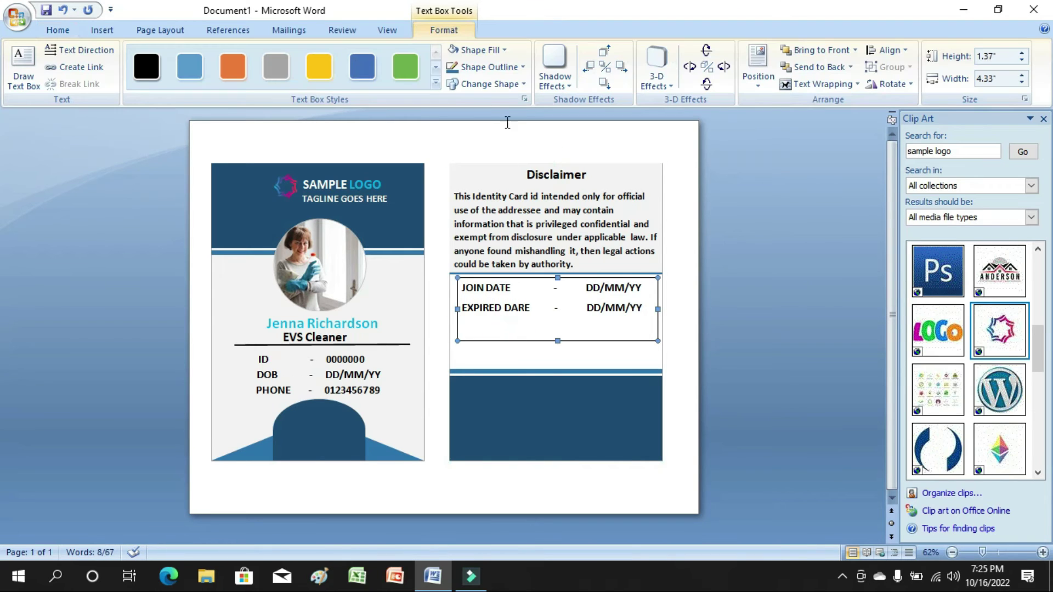
left_click(472, 50)
left_click(455, 104)
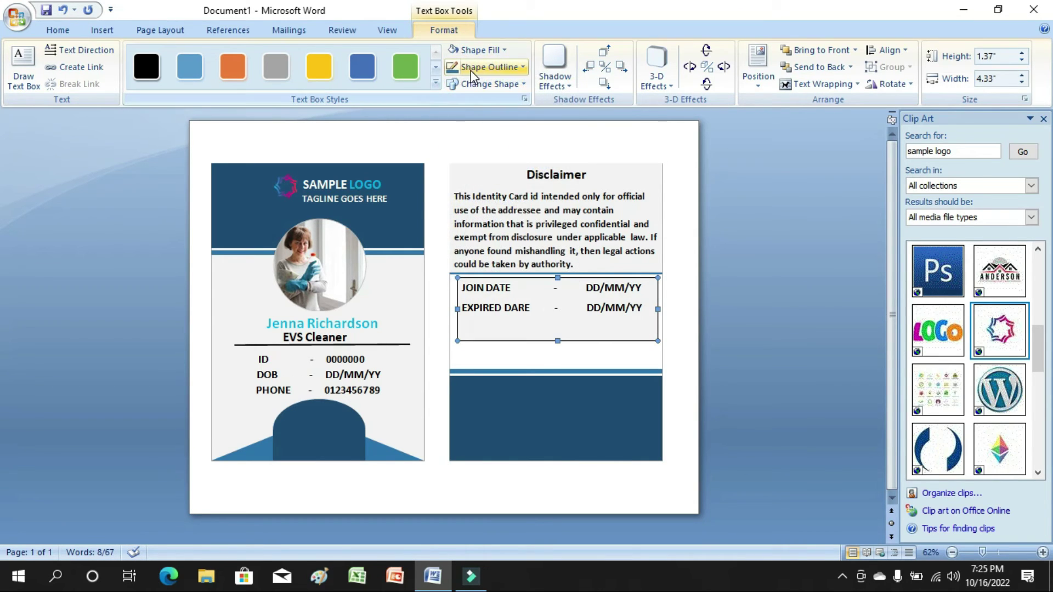
left_click(482, 67)
left_click(460, 201)
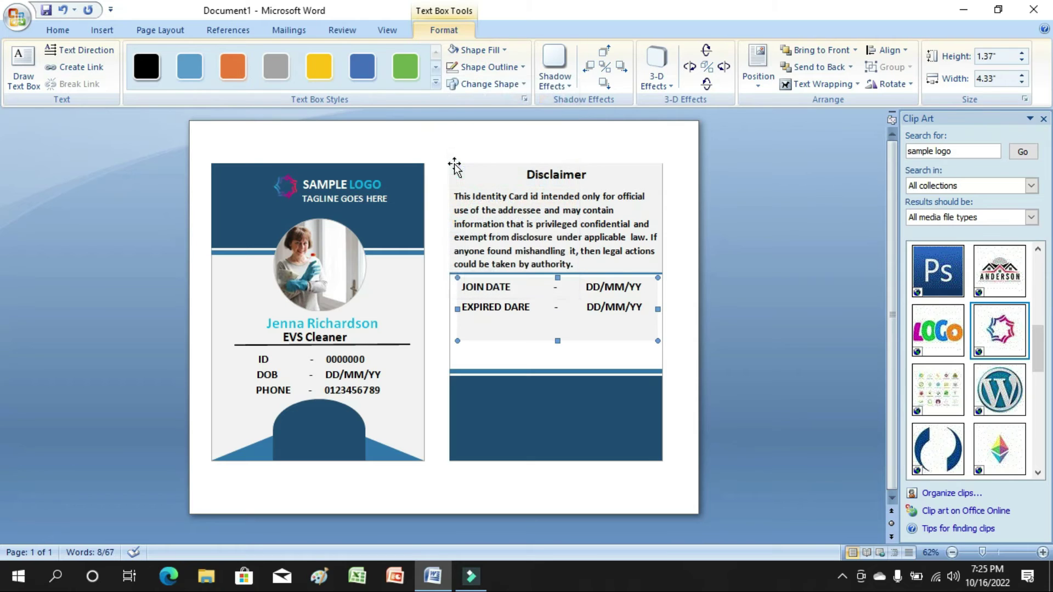
left_click(693, 308)
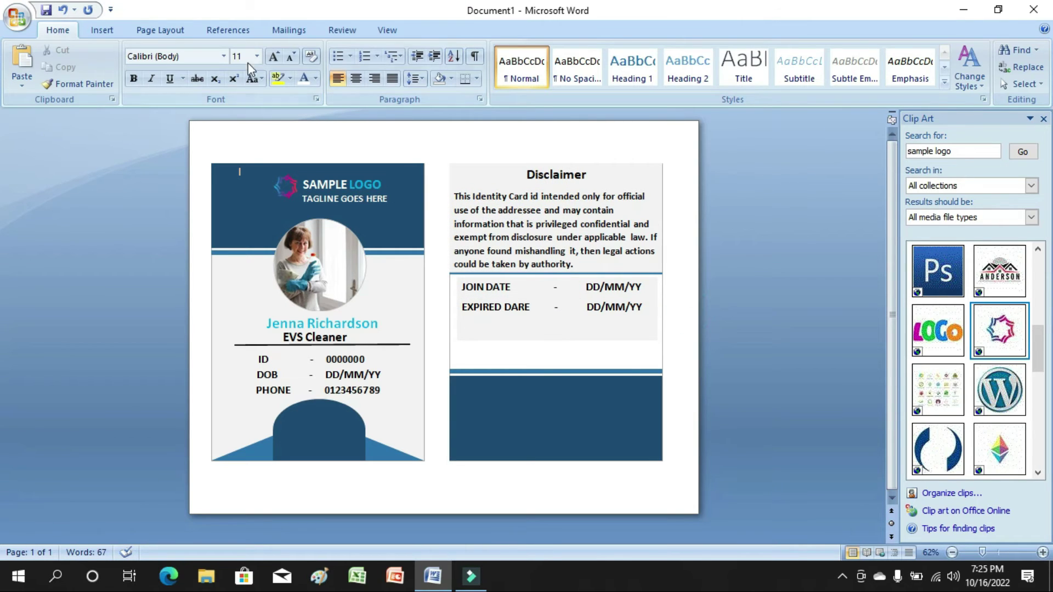
Duplicate the blue divider line under the disclaimer and place the copy below the join and expiry dates.
left_click(550, 273)
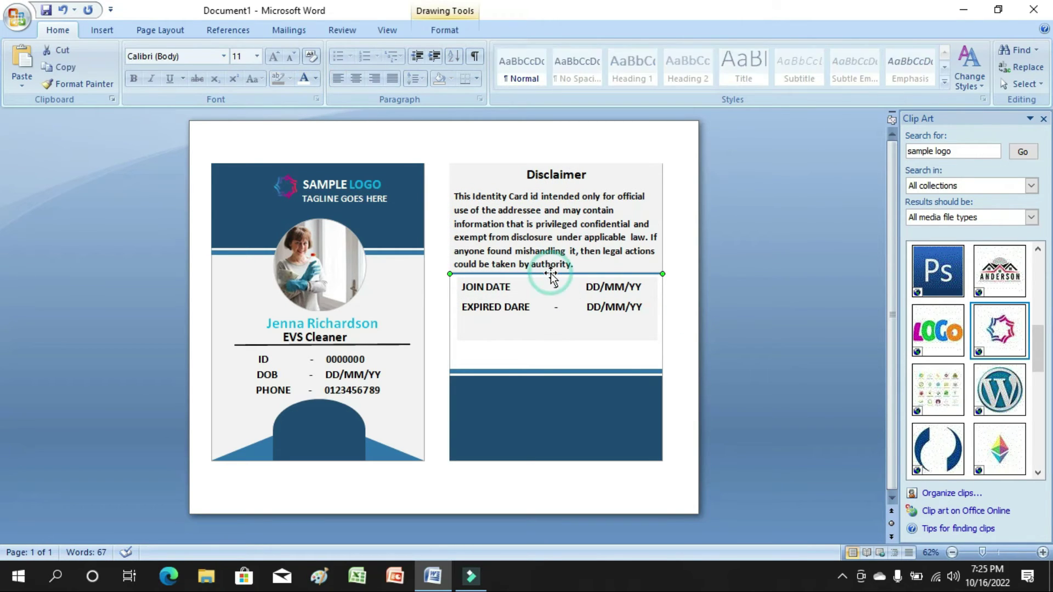
right_click(555, 273)
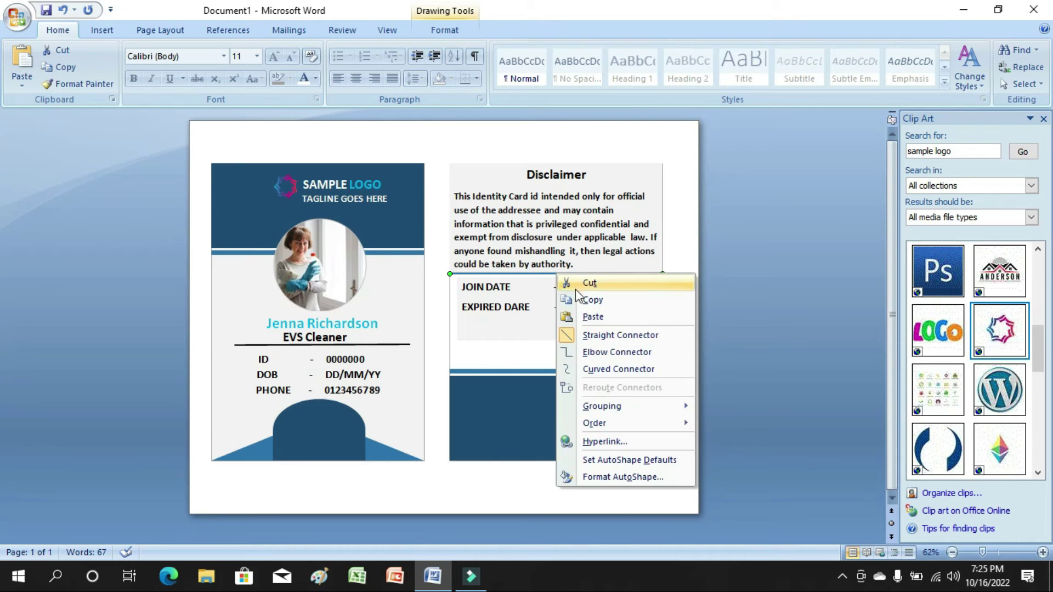
left_click(584, 298)
right_click(680, 298)
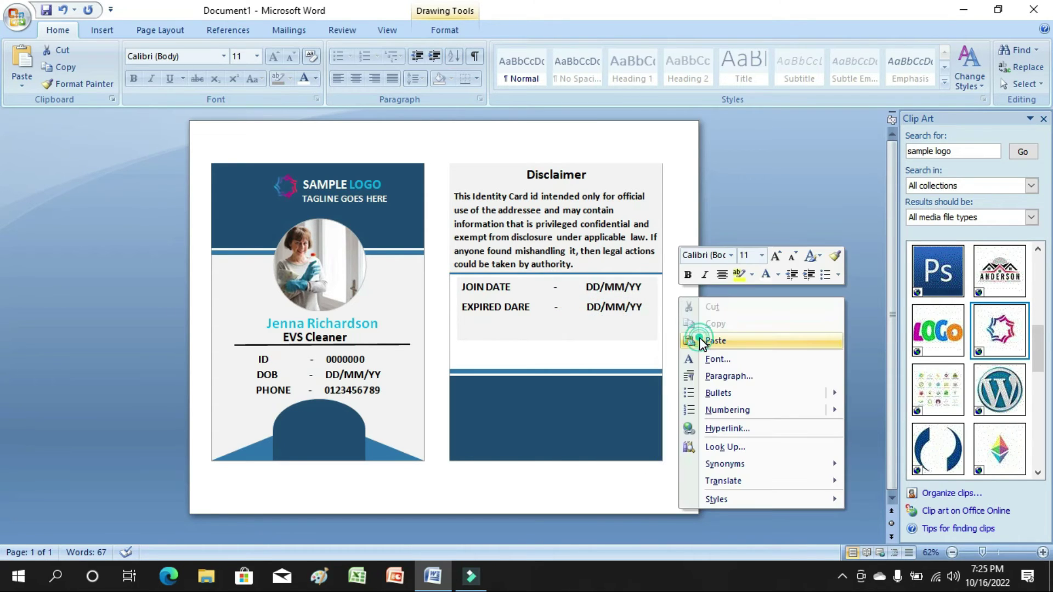
left_click(707, 339)
left_click_drag(578, 281, 570, 337)
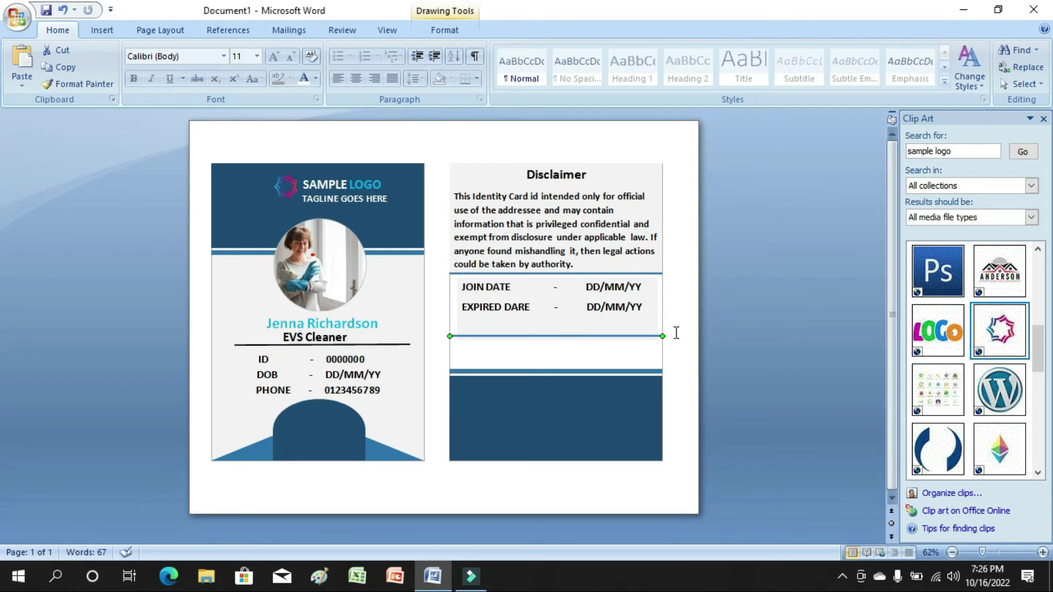
left_click(674, 326)
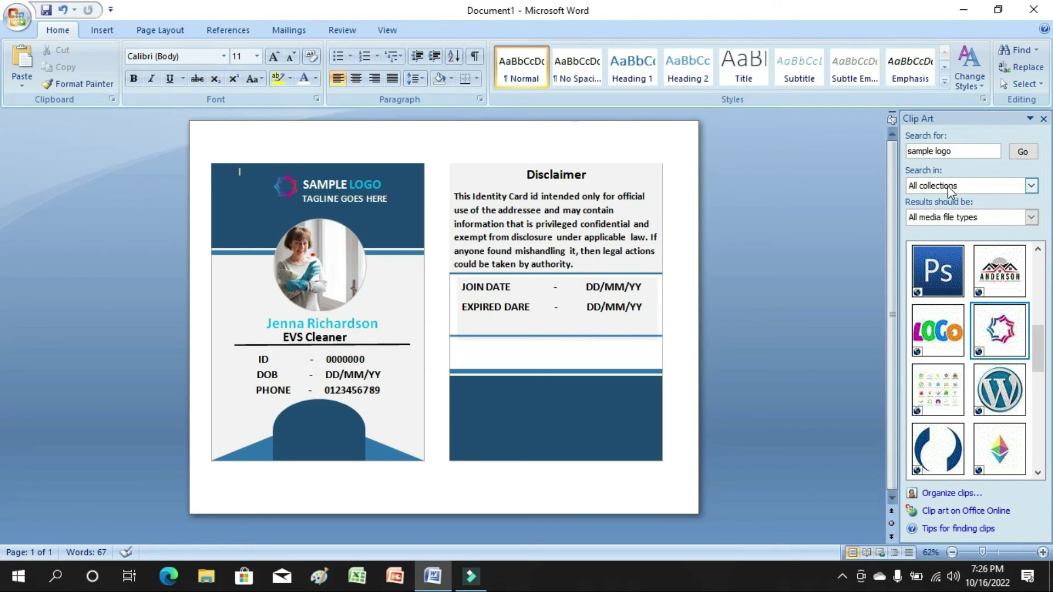
Search the clip art for LOCATION ICON, insert the orange-red location pin and set its text wrapping to In Front of Text.
left_click(957, 151)
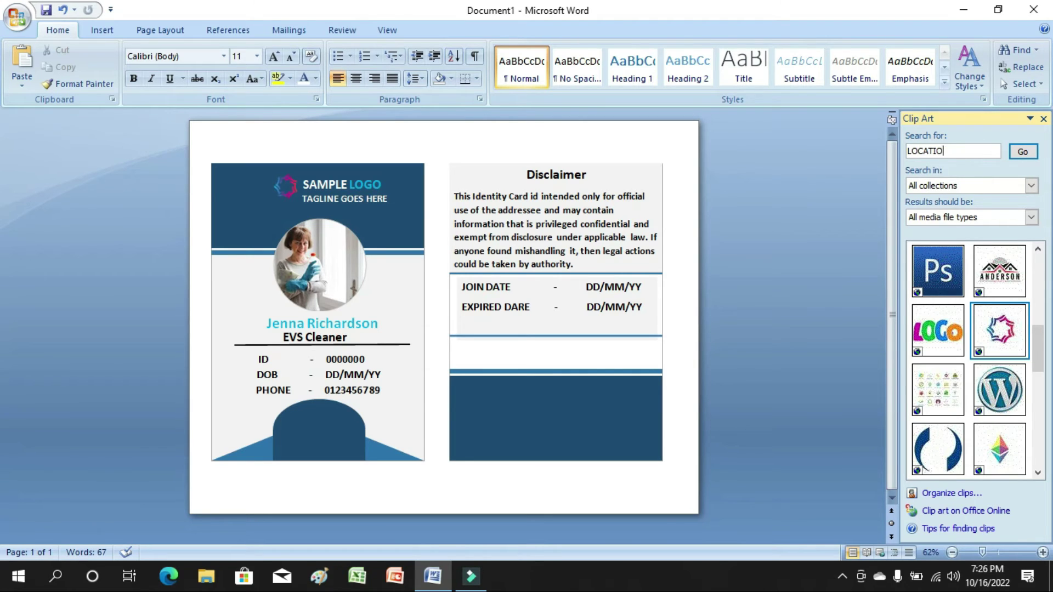
type("LOCATION ICON")
left_click(1022, 153)
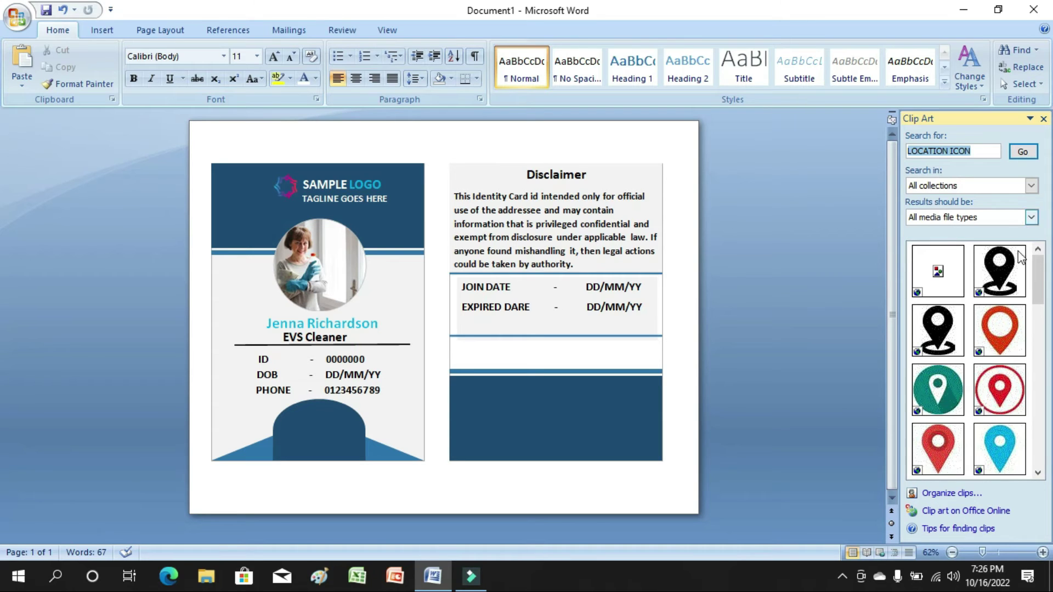
left_click(999, 328)
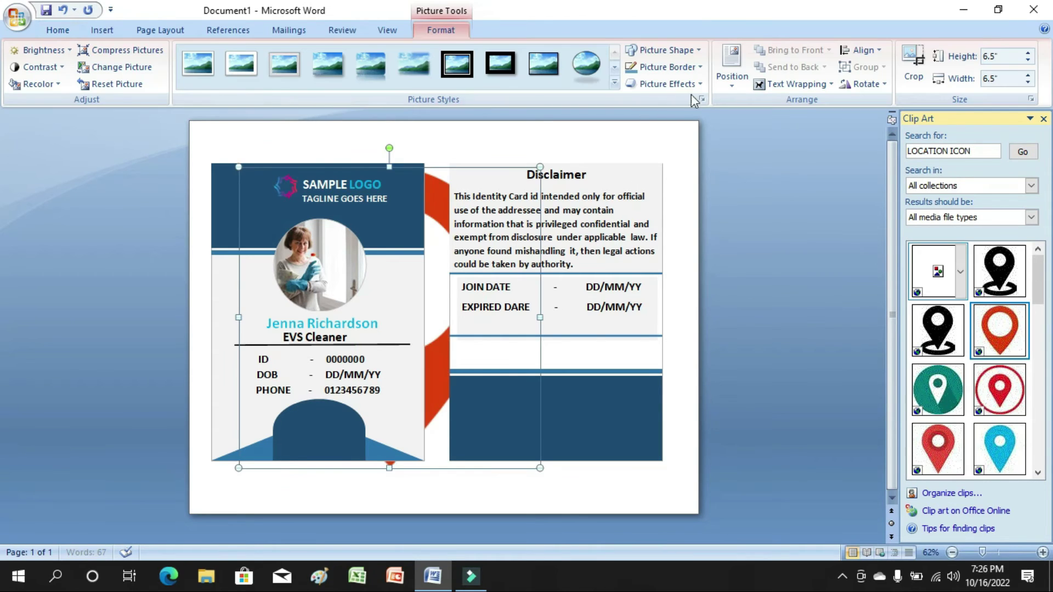
left_click(793, 84)
left_click(789, 139)
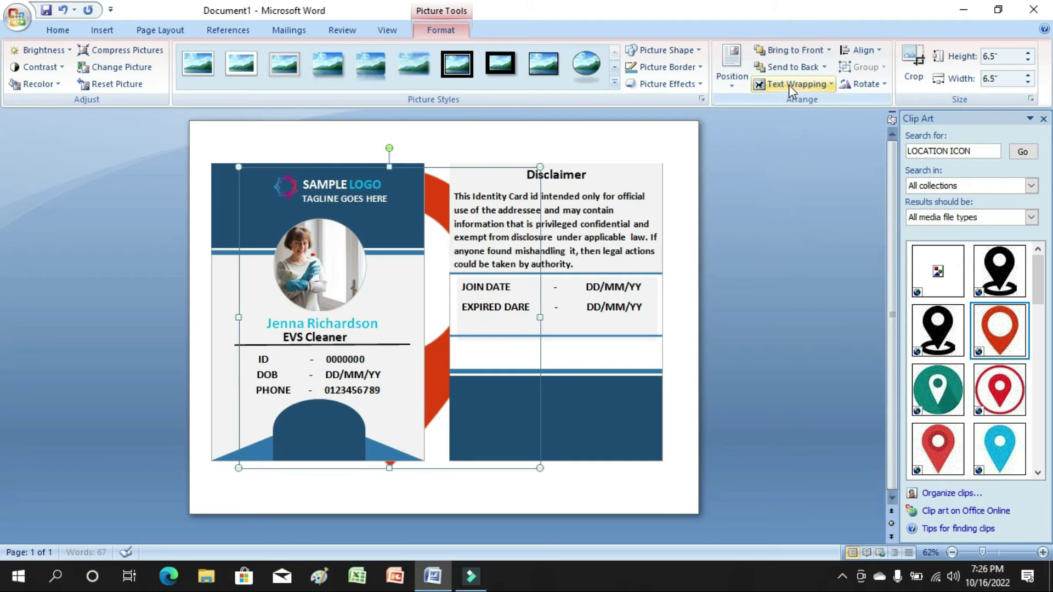
left_click(791, 85)
left_click(795, 171)
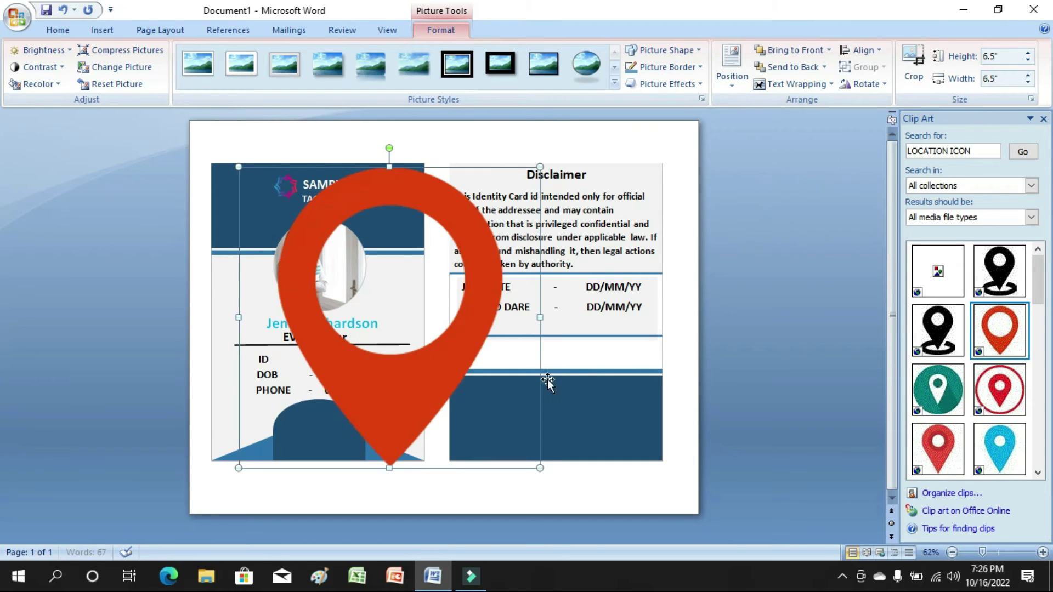
Shrink the location pin to about 0.38" square and place it at the upper left of the back card's dark blue band.
left_click_drag(539, 468, 253, 178)
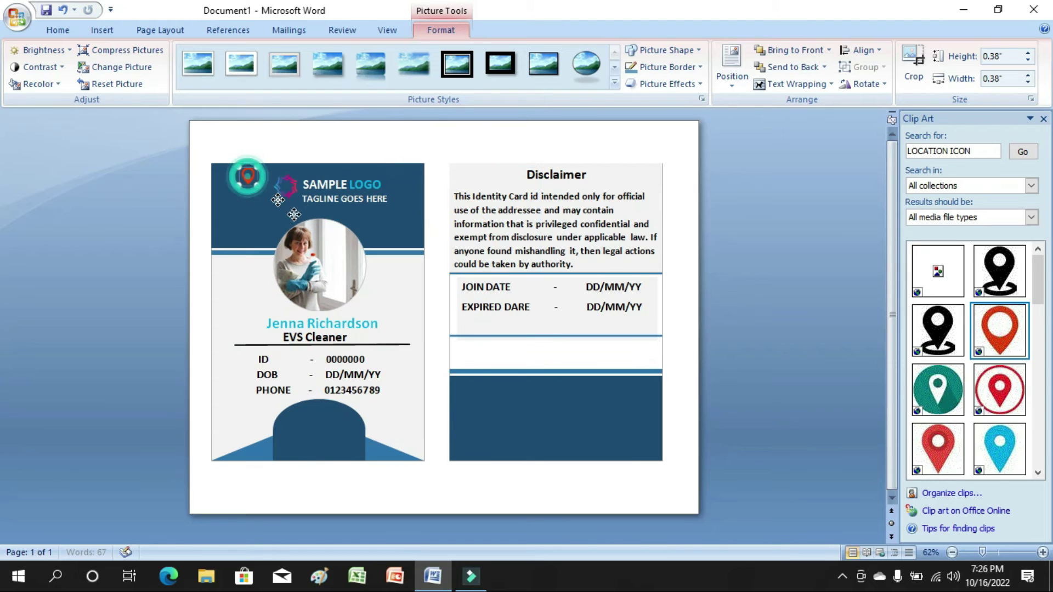
left_click_drag(465, 387, 465, 388)
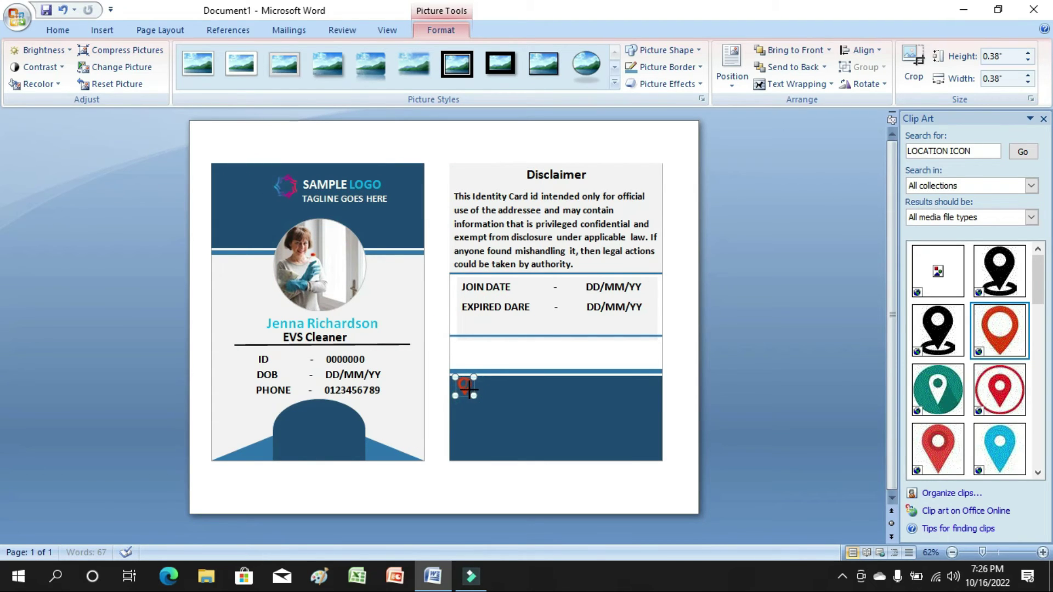
left_click_drag(470, 389, 477, 392)
left_click(497, 392)
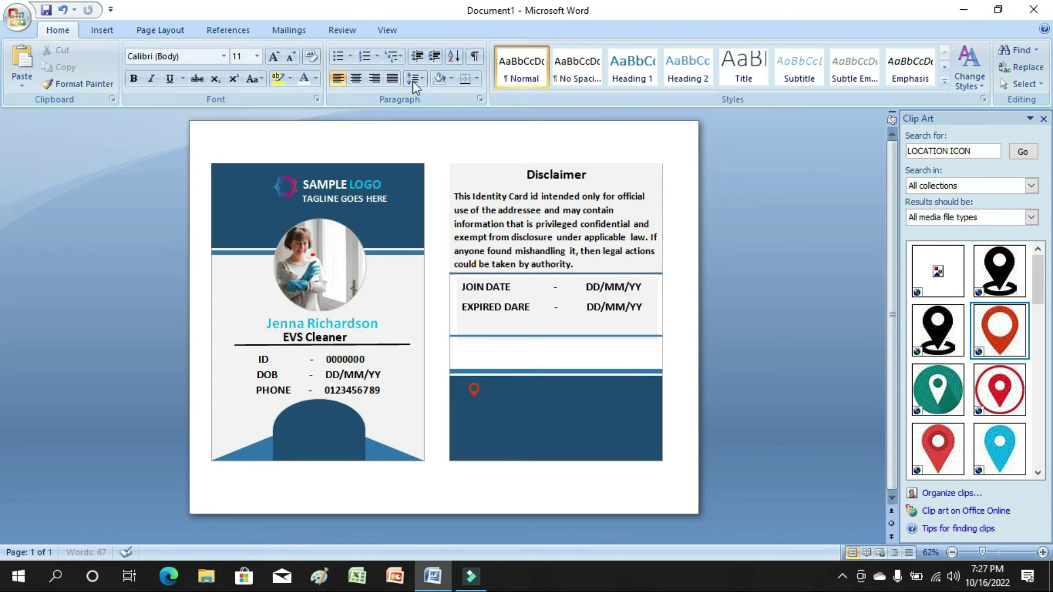
Draw a text box about 3.47" wide and 0.5" high beside the location pin and enter the placeholder postal address.
left_click(102, 30)
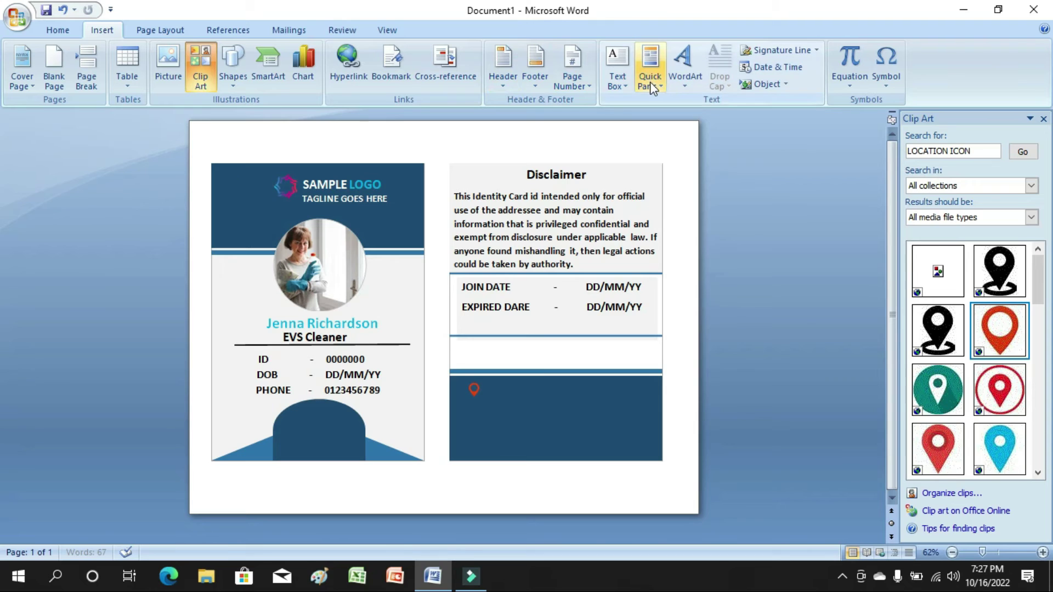
left_click(617, 71)
left_click(647, 465)
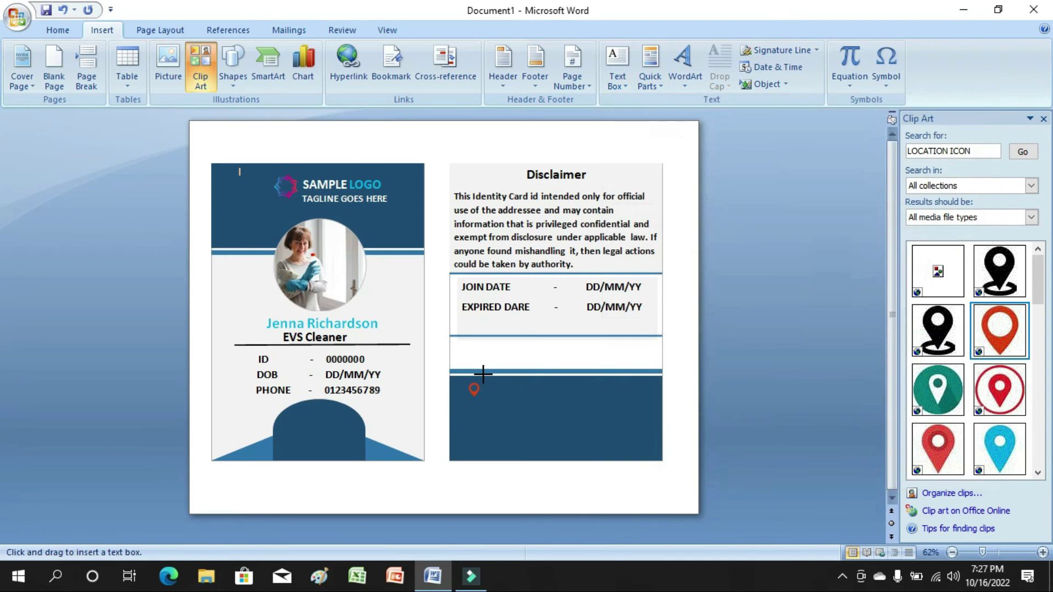
left_click_drag(483, 377, 648, 407)
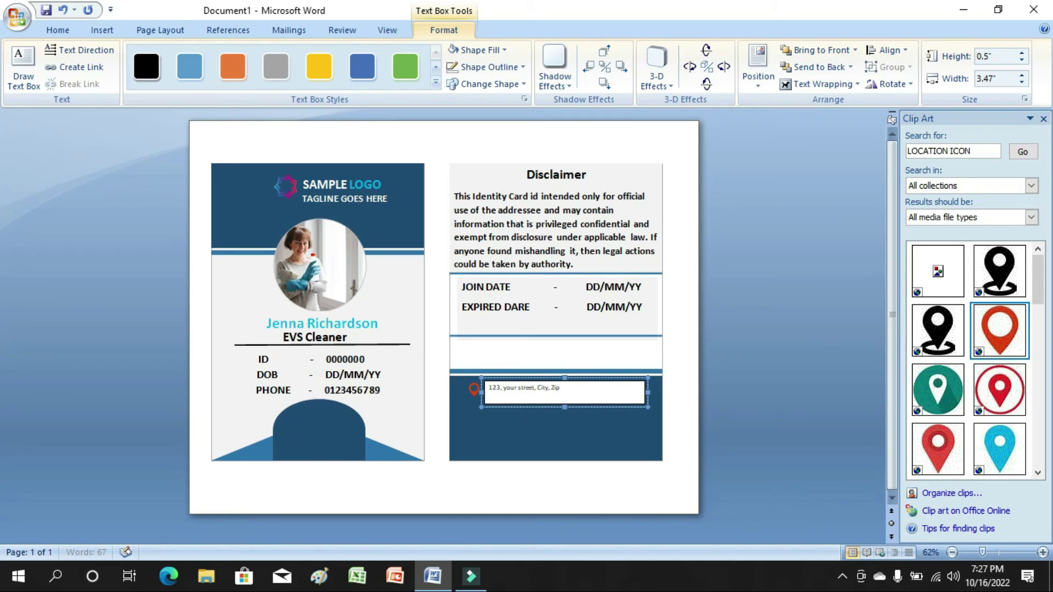
Make the address text bold, set its font size to 16 and color it white.
left_click_drag(578, 387, 492, 377)
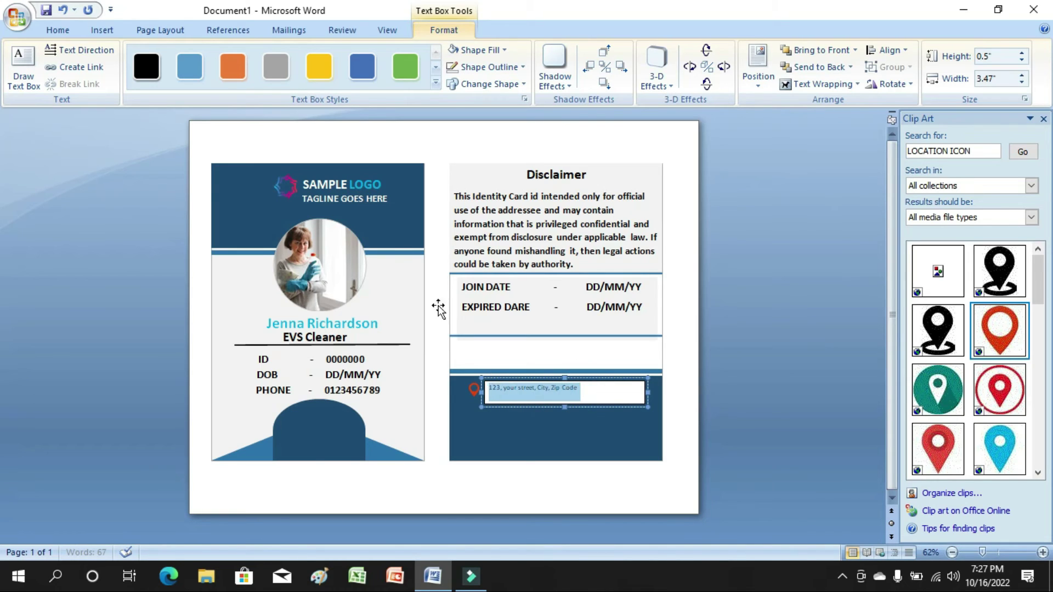
left_click(57, 30)
left_click(134, 78)
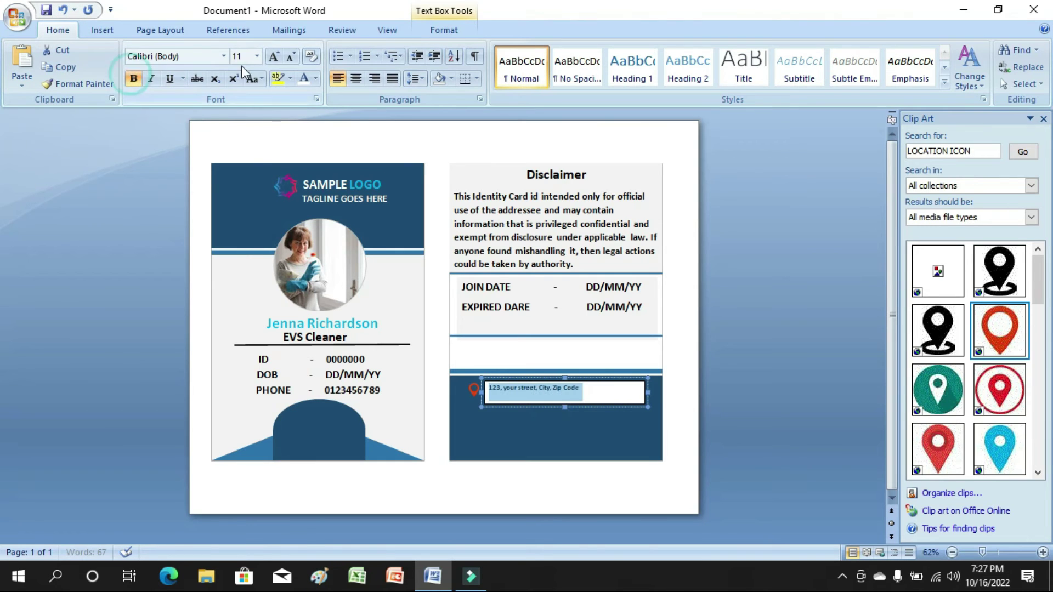
left_click(255, 57)
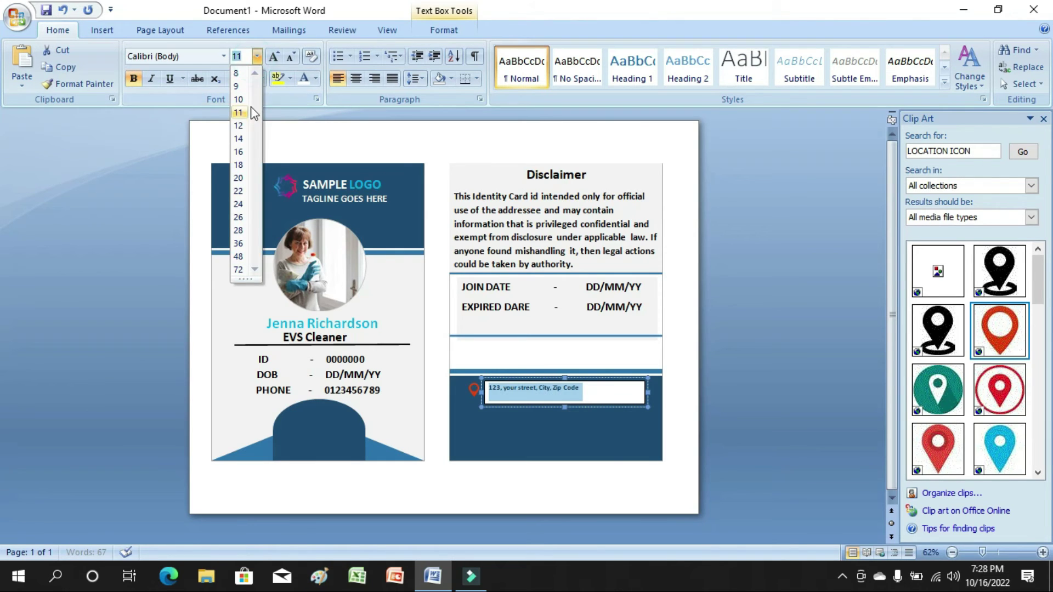
left_click(239, 151)
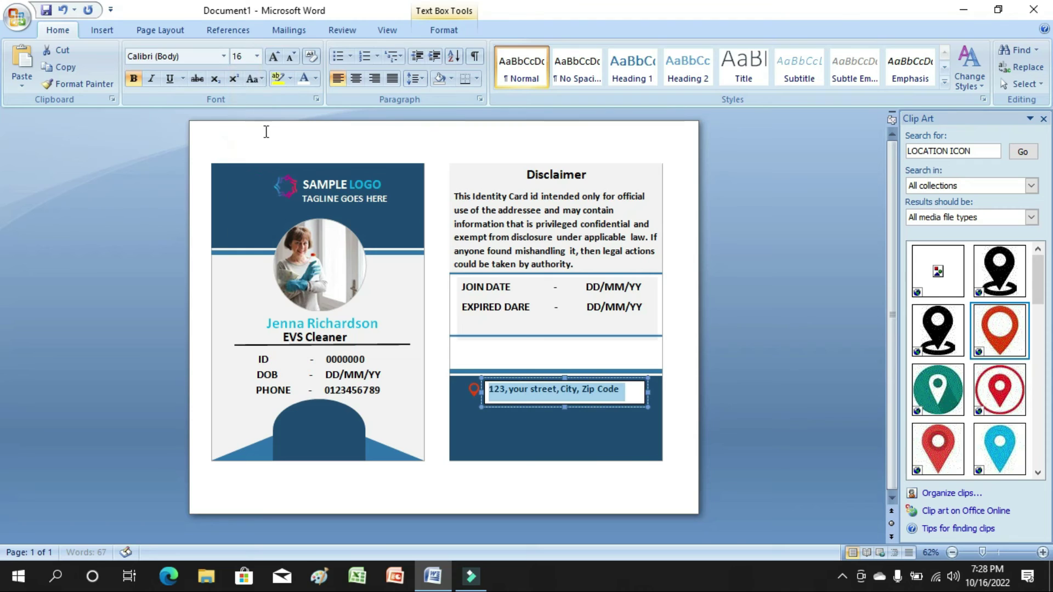
left_click(303, 79)
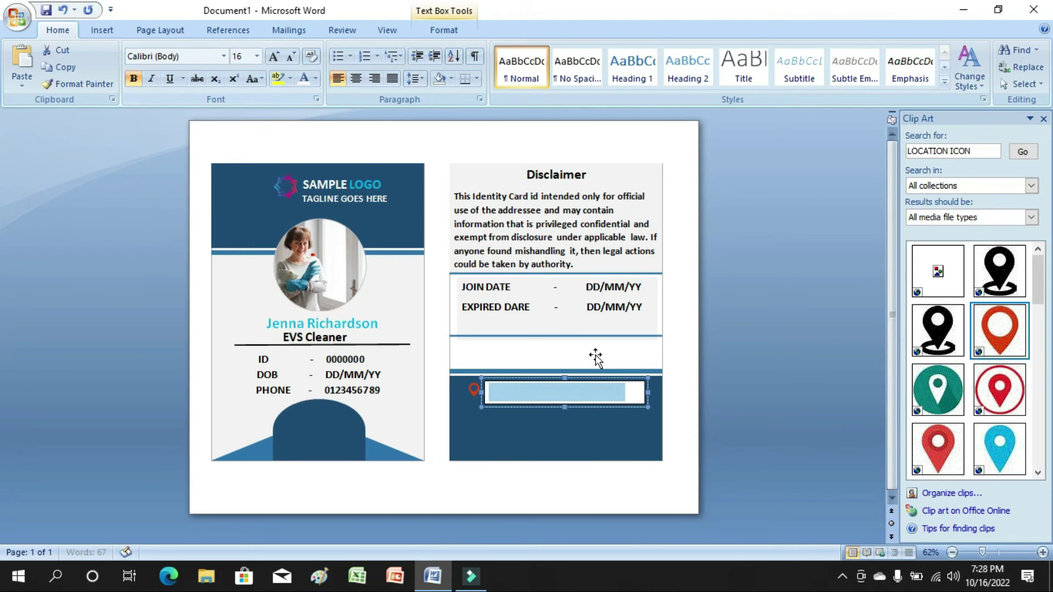
Fill the address text box with the darkest theme blue and resize it to about 3.15" by 0.4" beside the location pin.
left_click(633, 404)
left_click(493, 50)
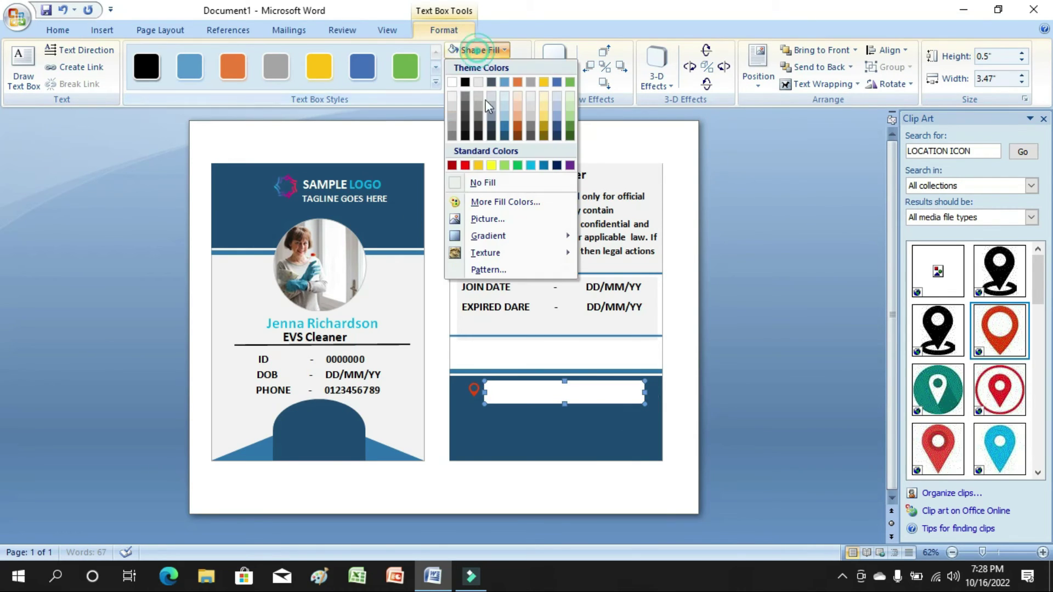
left_click(504, 135)
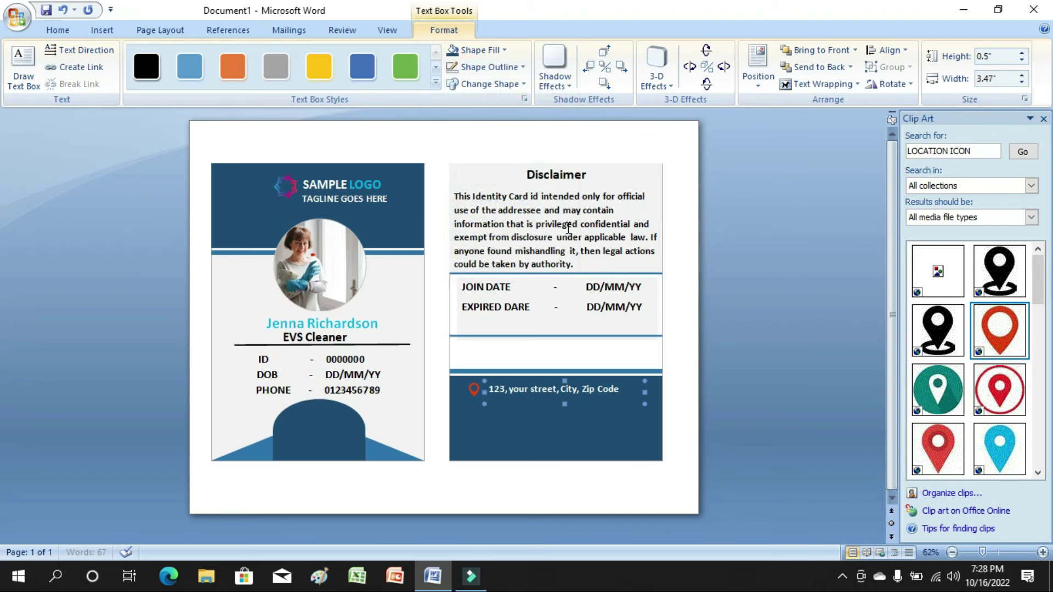
left_click_drag(566, 405, 565, 400)
left_click_drag(644, 392, 629, 393)
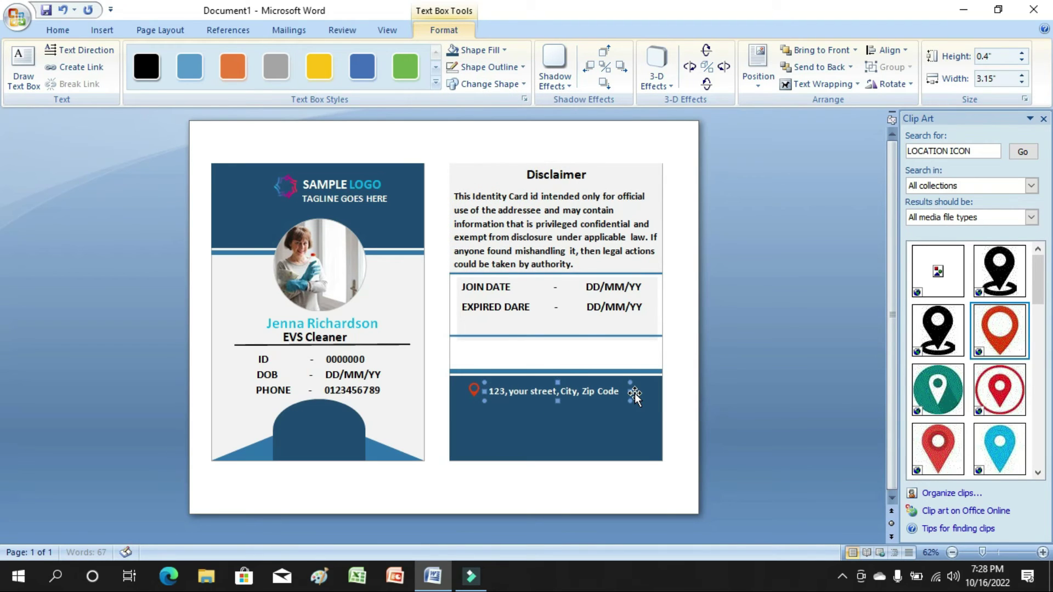
left_click(669, 399)
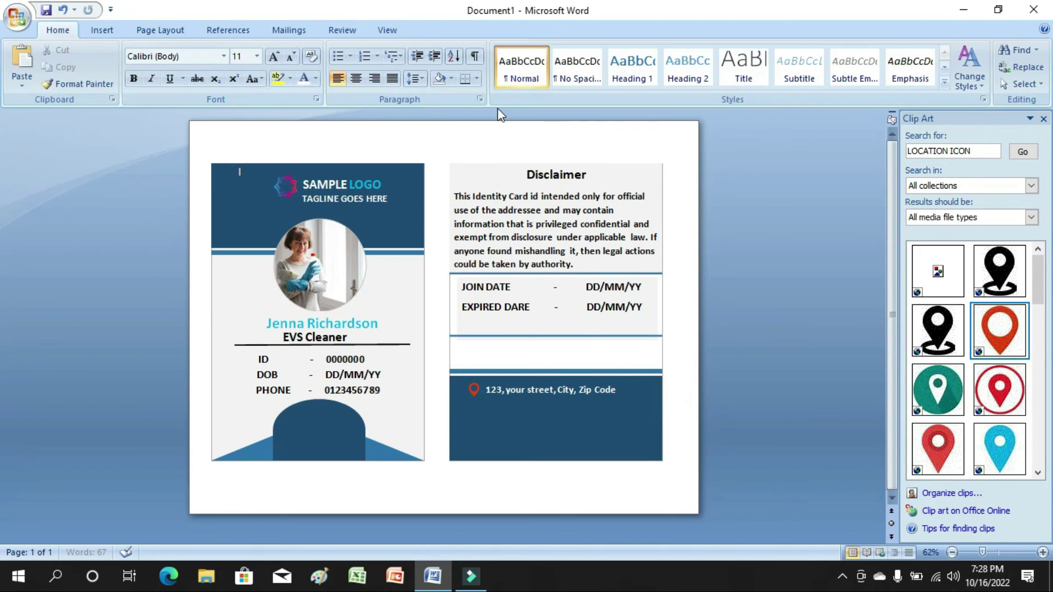
Search the clip art for mail icon, insert the blue gradient envelope and set its text wrapping to In Front of Text.
left_click(980, 151)
key("ctrl+a")
key("BackSpace")
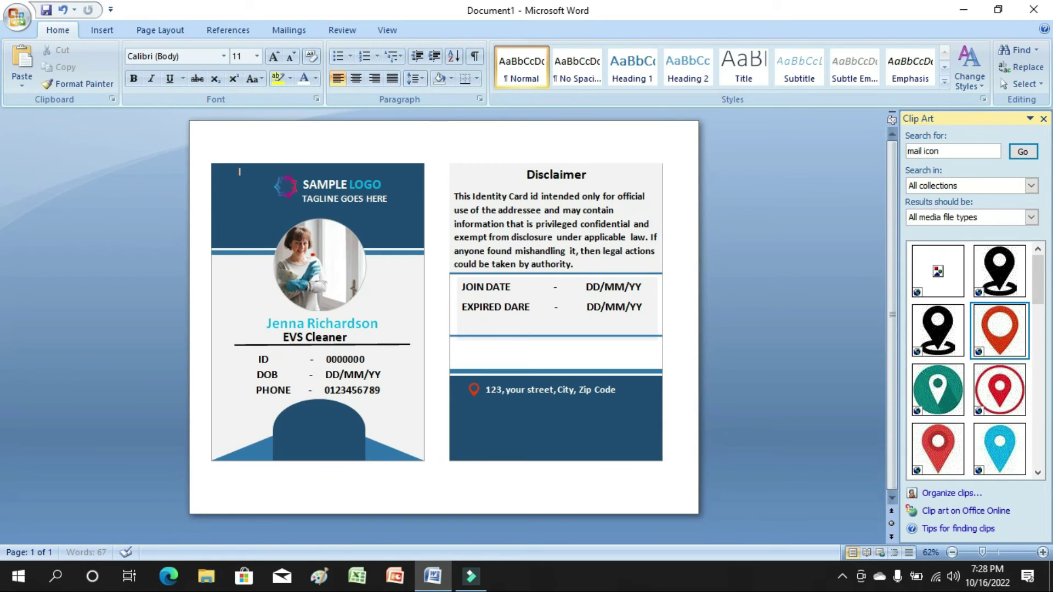
left_click(1012, 155)
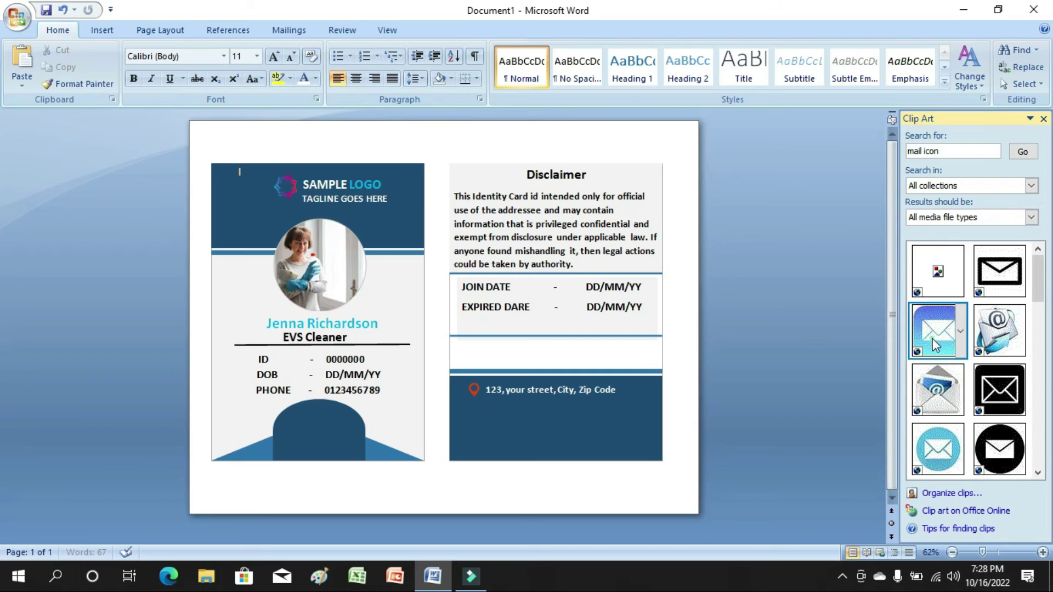
left_click(934, 344)
left_click(781, 87)
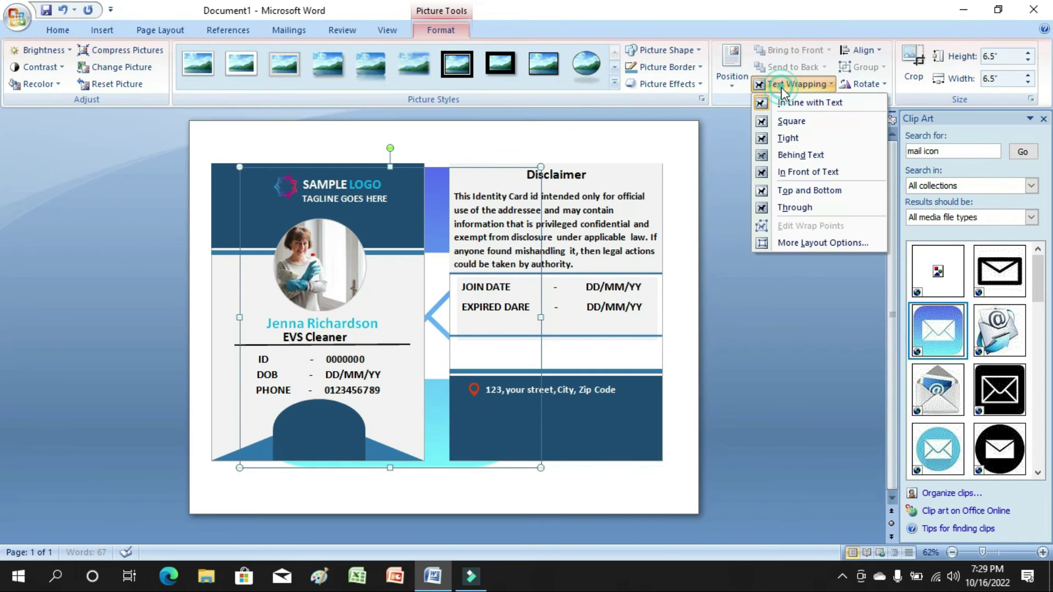
left_click(787, 138)
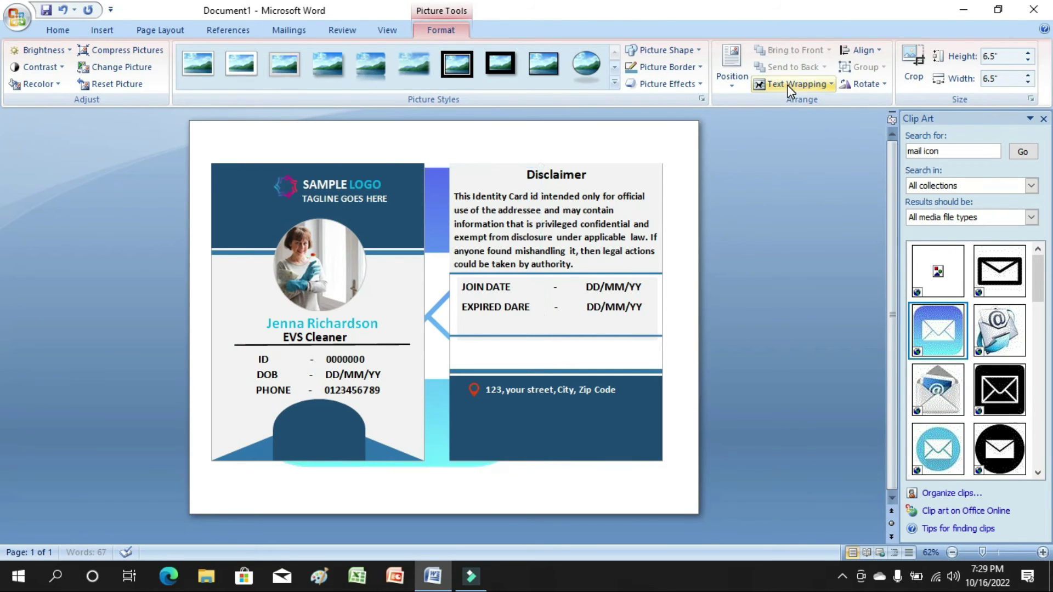
left_click(790, 87)
left_click(795, 170)
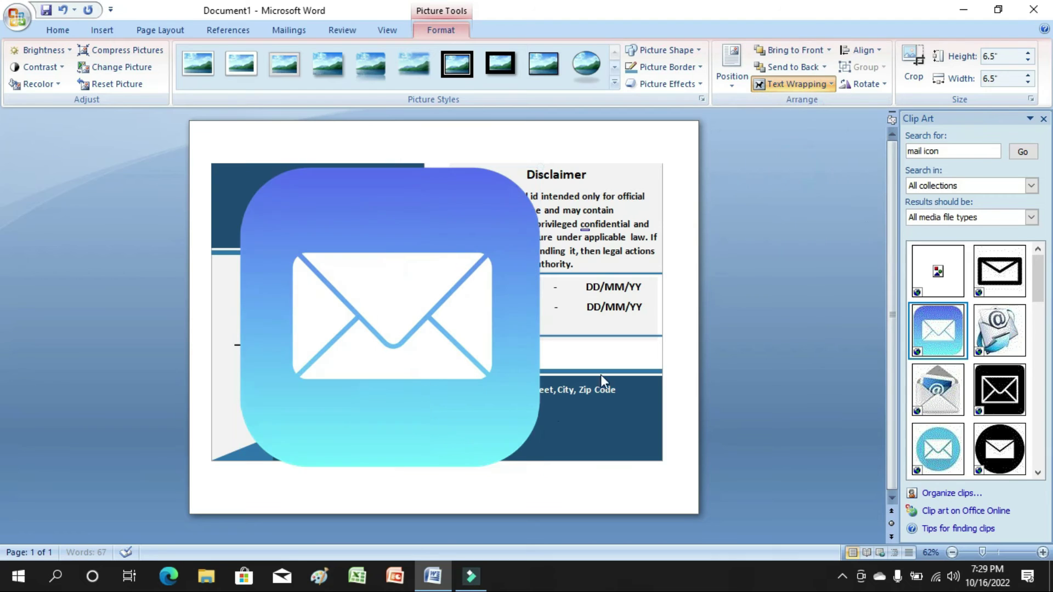
Resize the mail icon to 0.3" by 0.3" and place it directly below the location pin on the back card.
left_click(534, 459)
left_click_drag(538, 466, 251, 178)
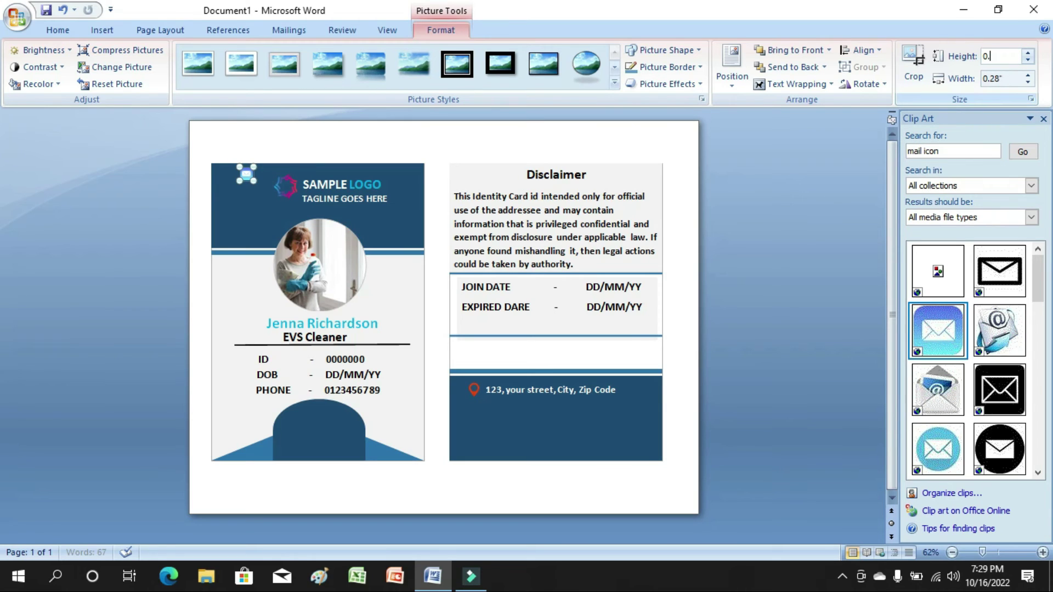
left_click(1012, 75)
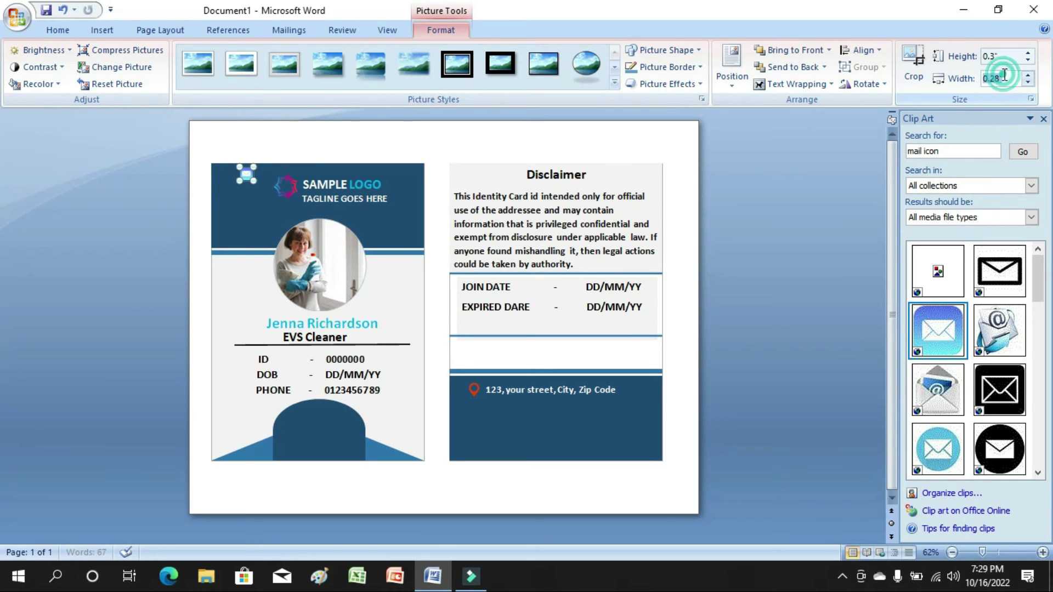
left_click(1012, 75)
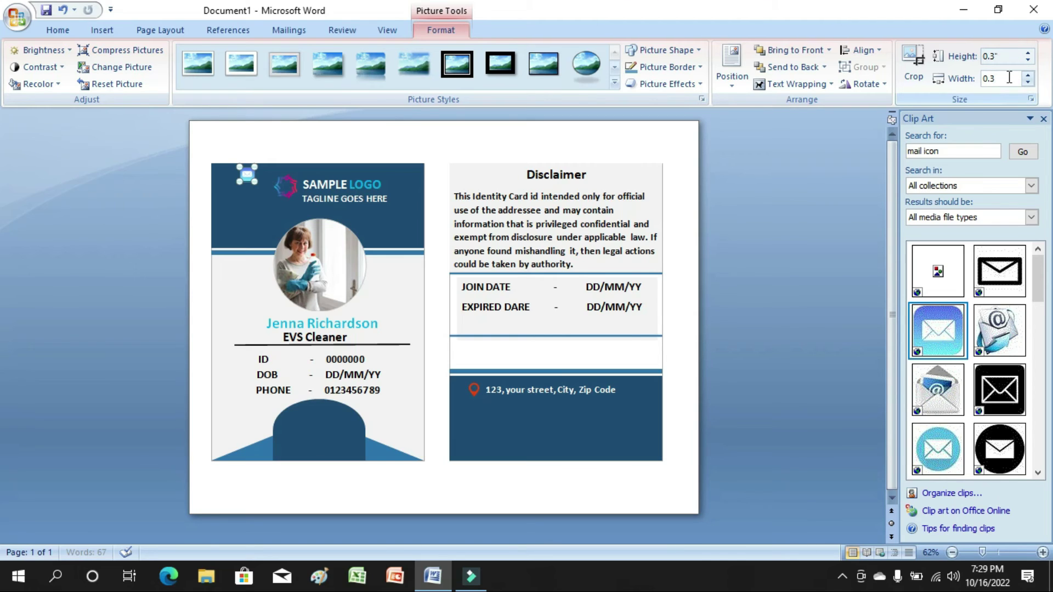
left_click(429, 148)
left_click(249, 174)
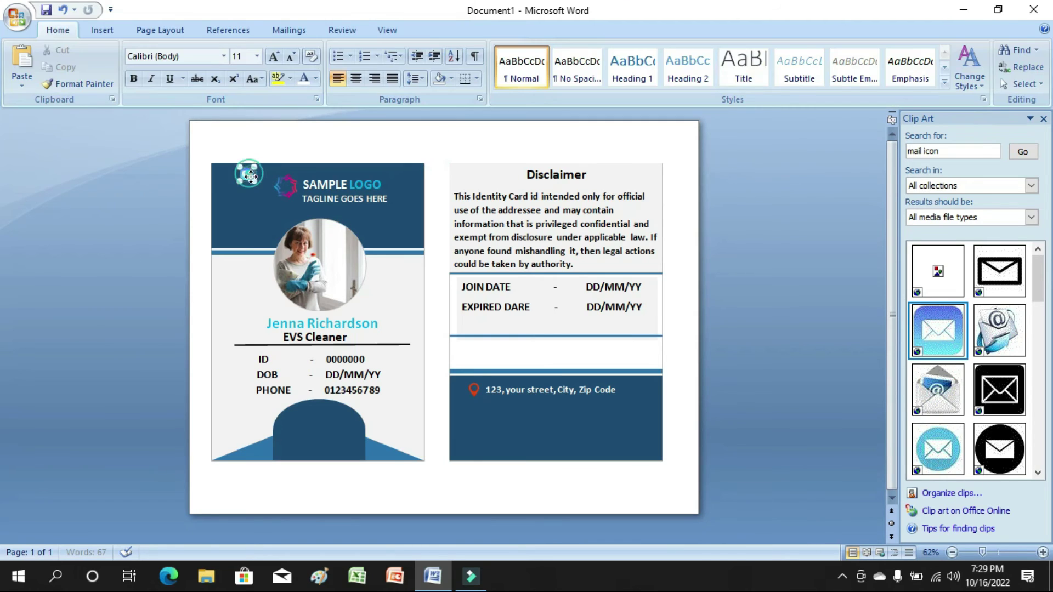
left_click_drag(250, 175, 471, 415)
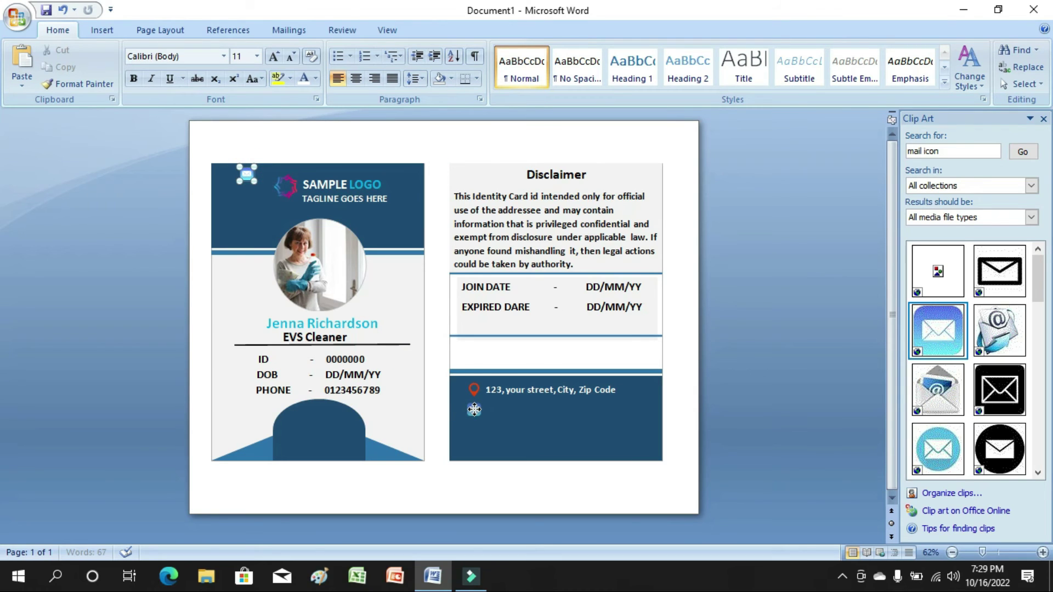
Place the mail icon under the location pin and draw a text box about 3.08" by 0.55" beside it containing the placeholder e-mail address.
left_click_drag(467, 354, 471, 412)
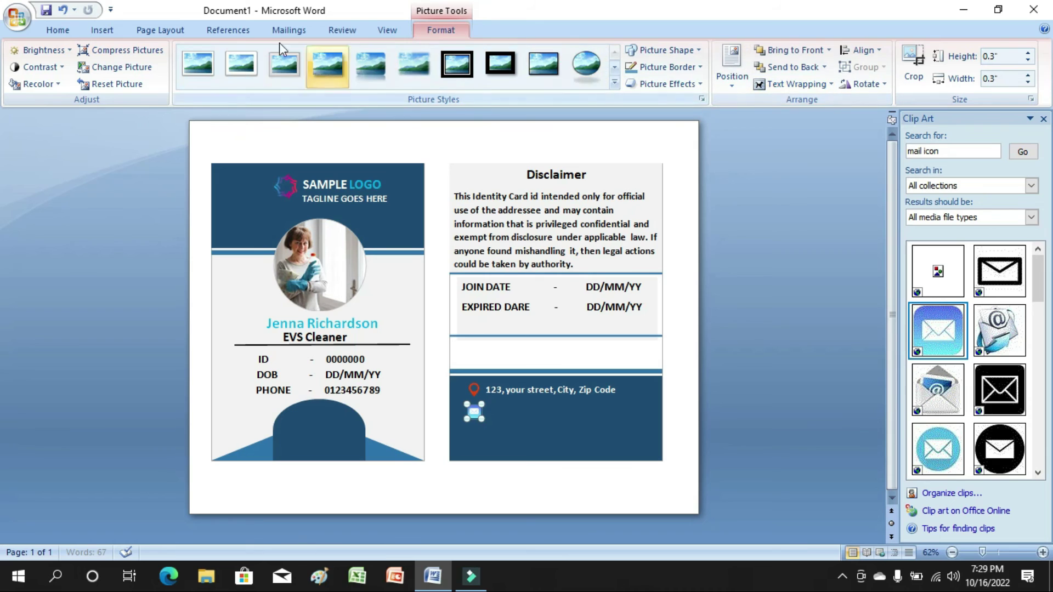
left_click(102, 30)
left_click(618, 76)
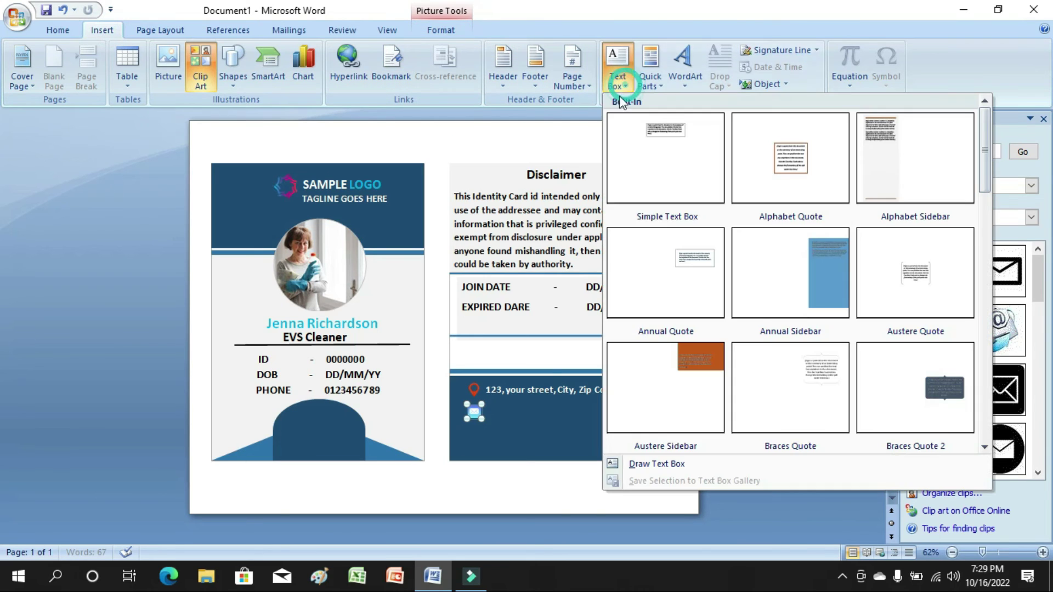
left_click(639, 463)
left_click_drag(491, 403, 640, 433)
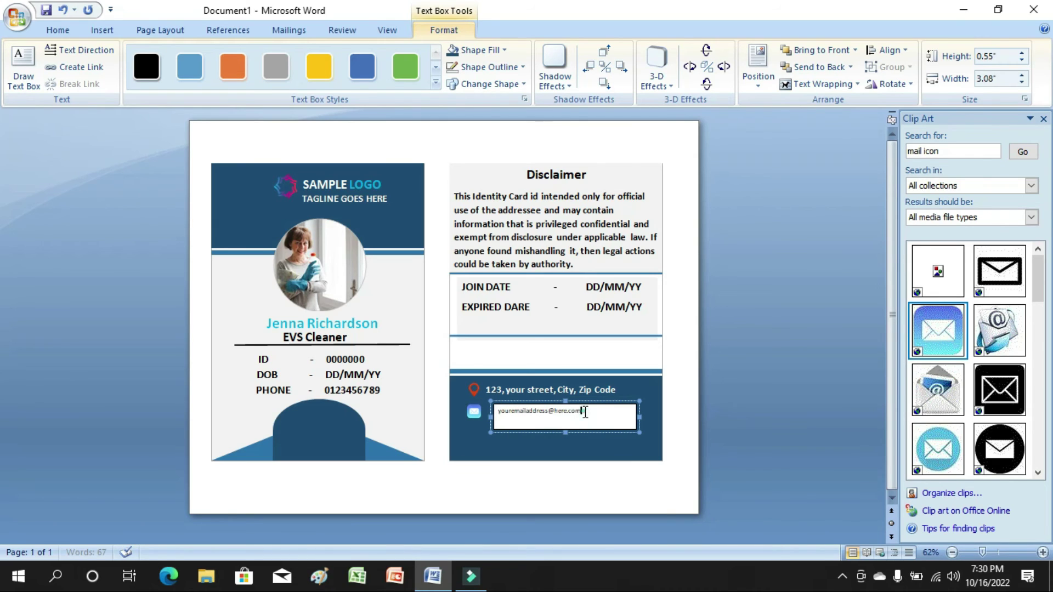
Make the e-mail address text bold, color it white and set its font size to 16.
left_click_drag(585, 412, 502, 409)
left_click(58, 29)
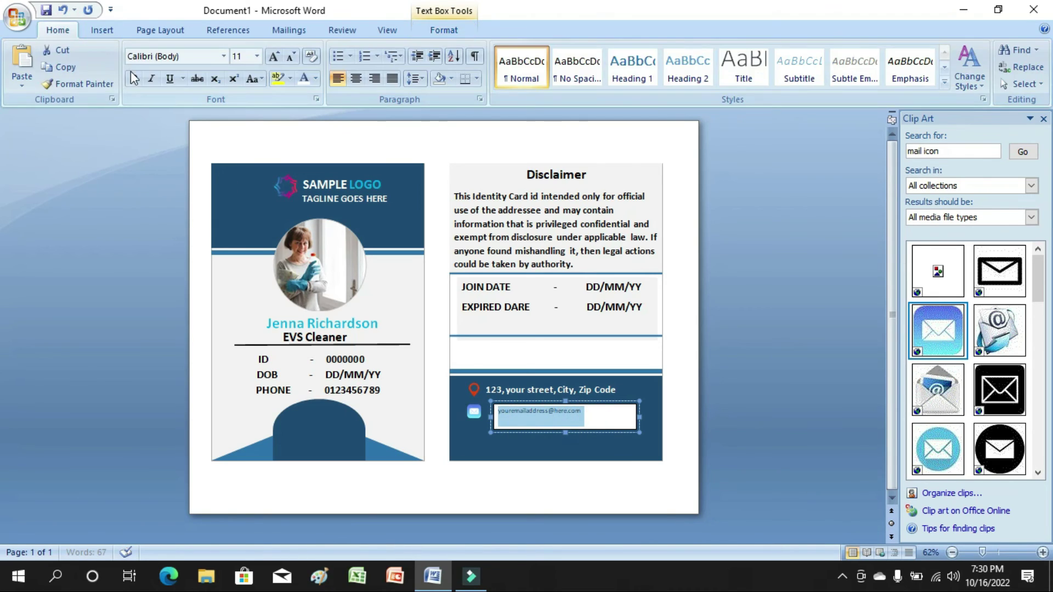
left_click(303, 78)
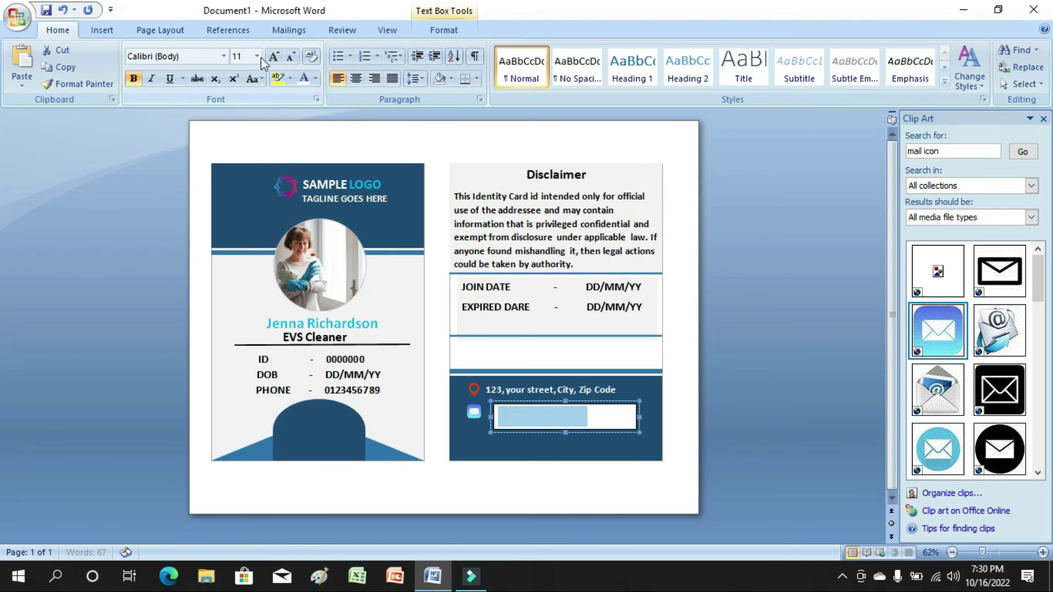
left_click(256, 56)
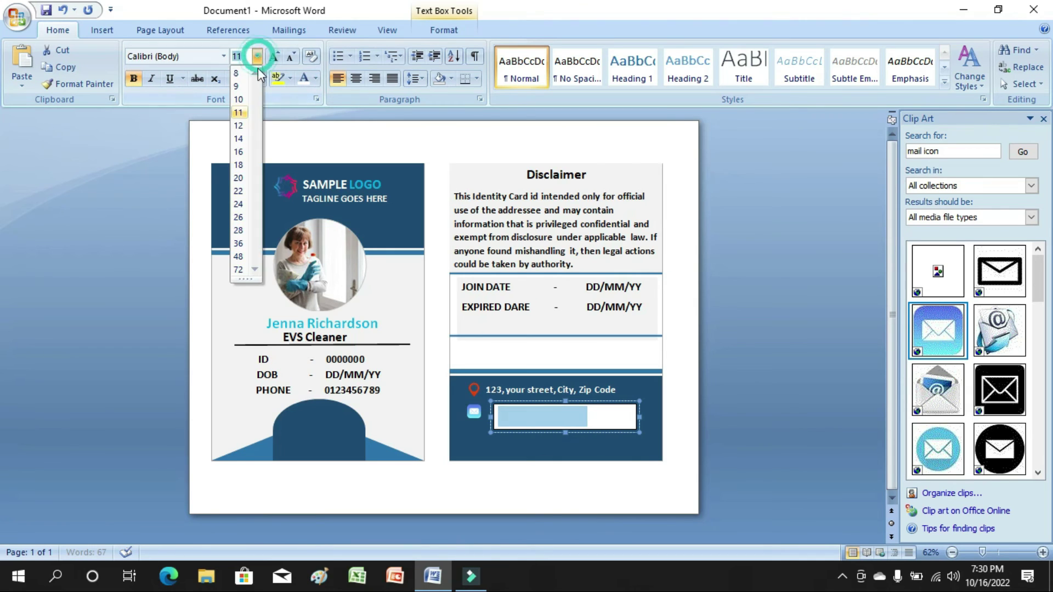
left_click(242, 152)
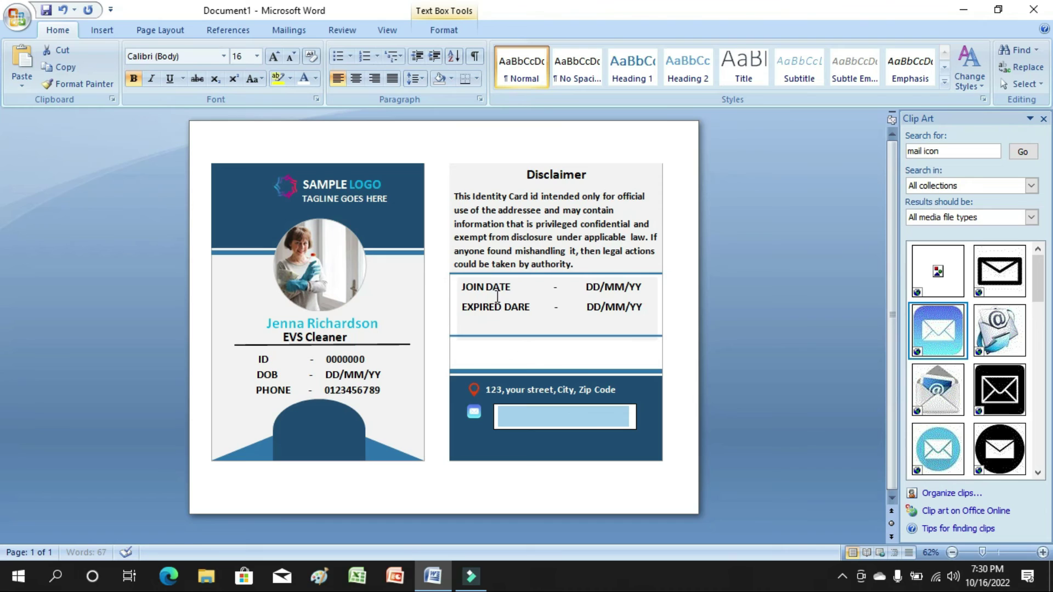
Fill the e-mail text box with the card's dark blue and move it right beside the mail icon, aligned with the address line.
left_click(633, 431)
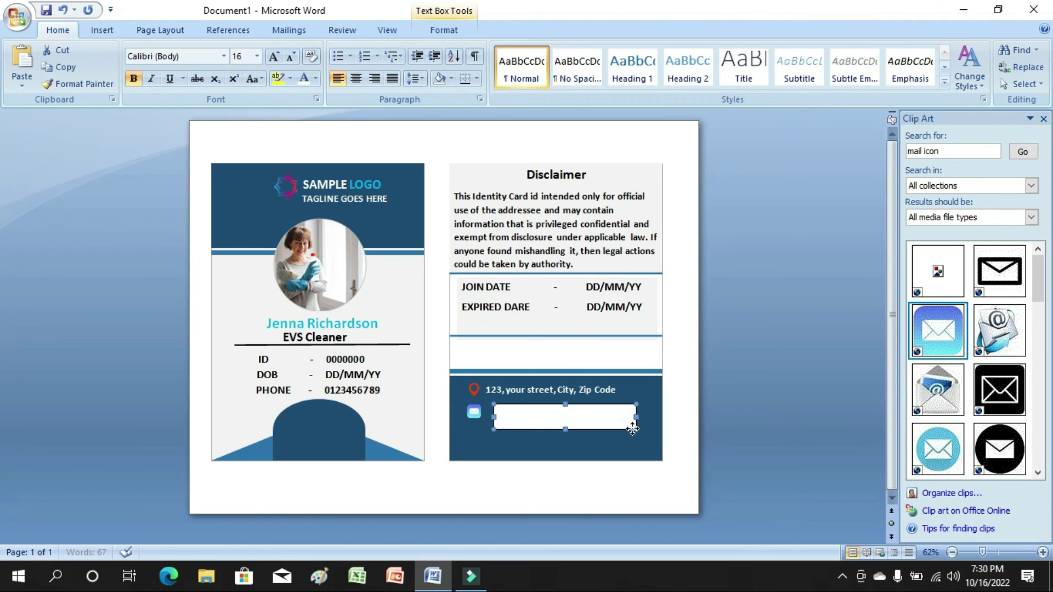
double_click(633, 429)
left_click(454, 50)
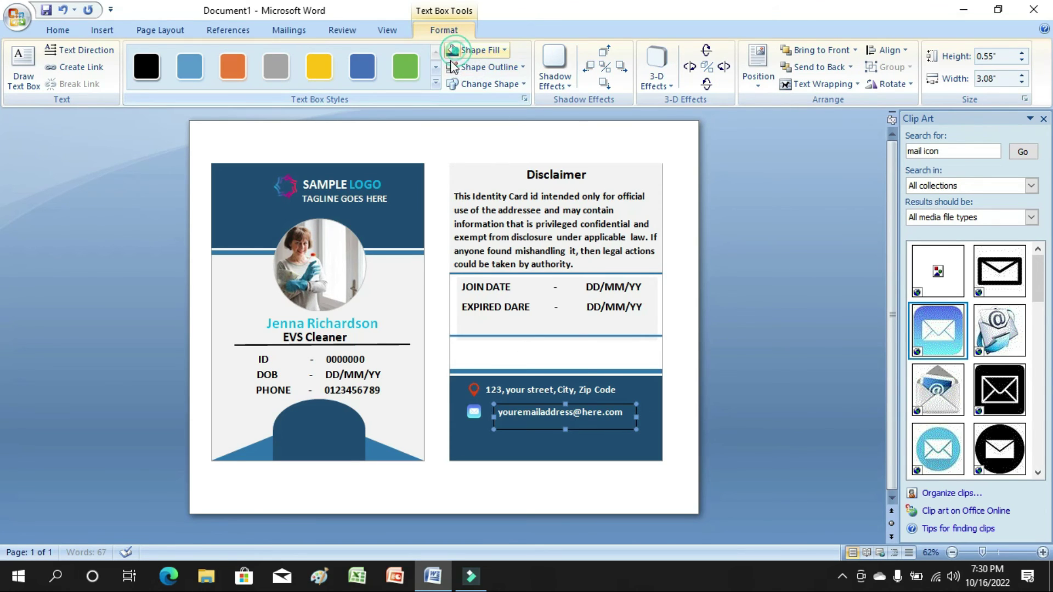
left_click(556, 412)
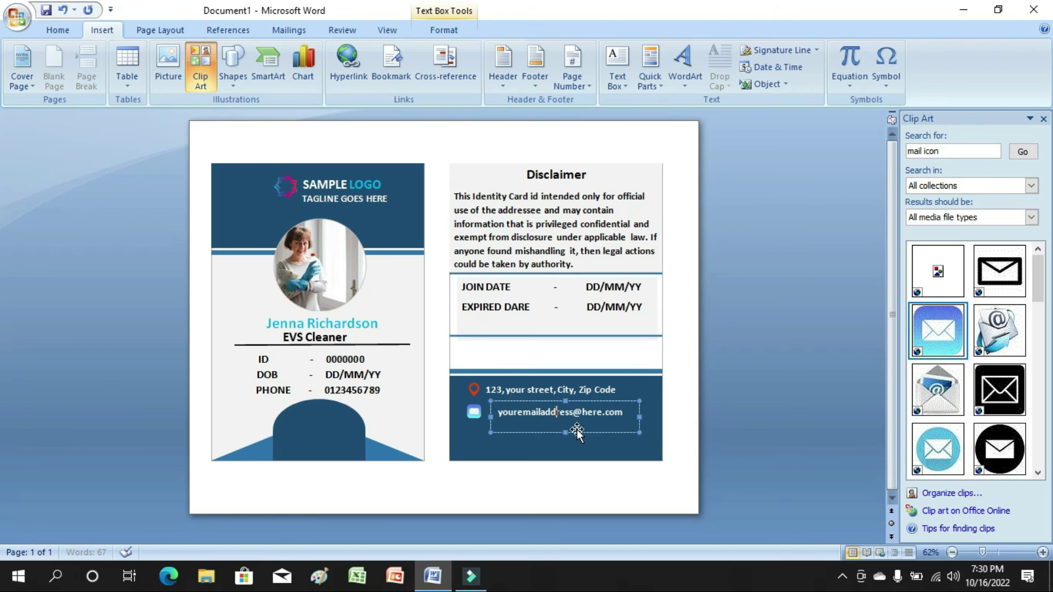
left_click_drag(577, 434, 554, 412)
left_click(683, 384)
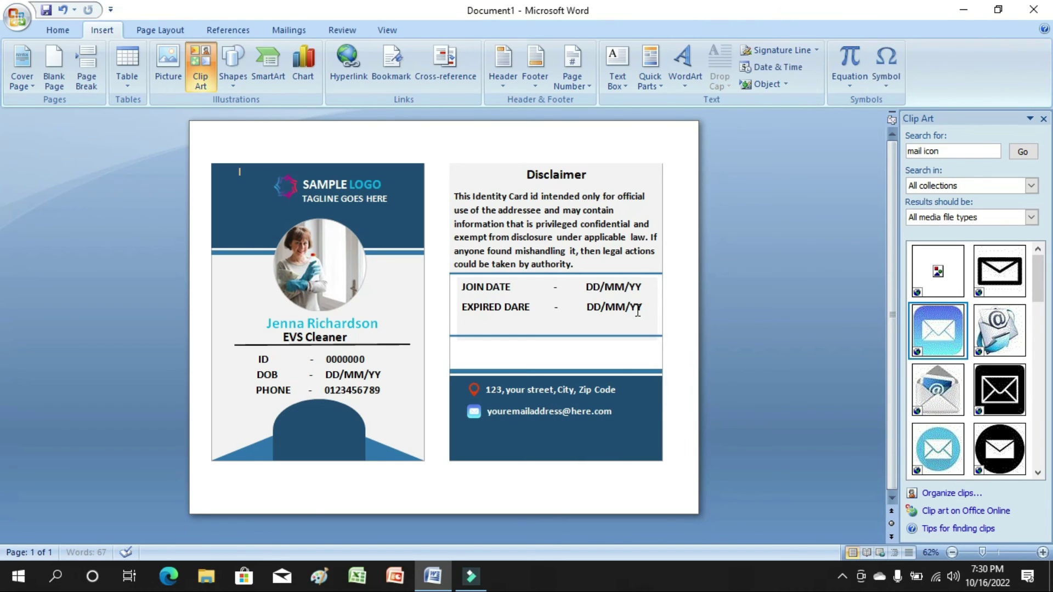
Search the clip art for website icon, insert the green globe and set its text wrapping to In Front of Text.
left_click(954, 151)
key("BackSpace")
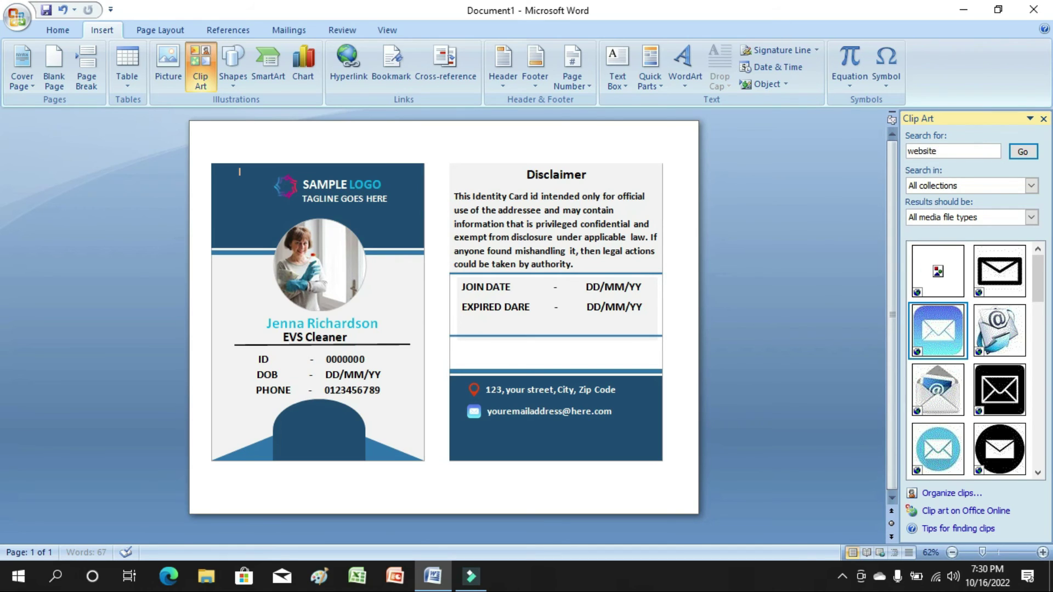
type("website icon")
left_click(1033, 150)
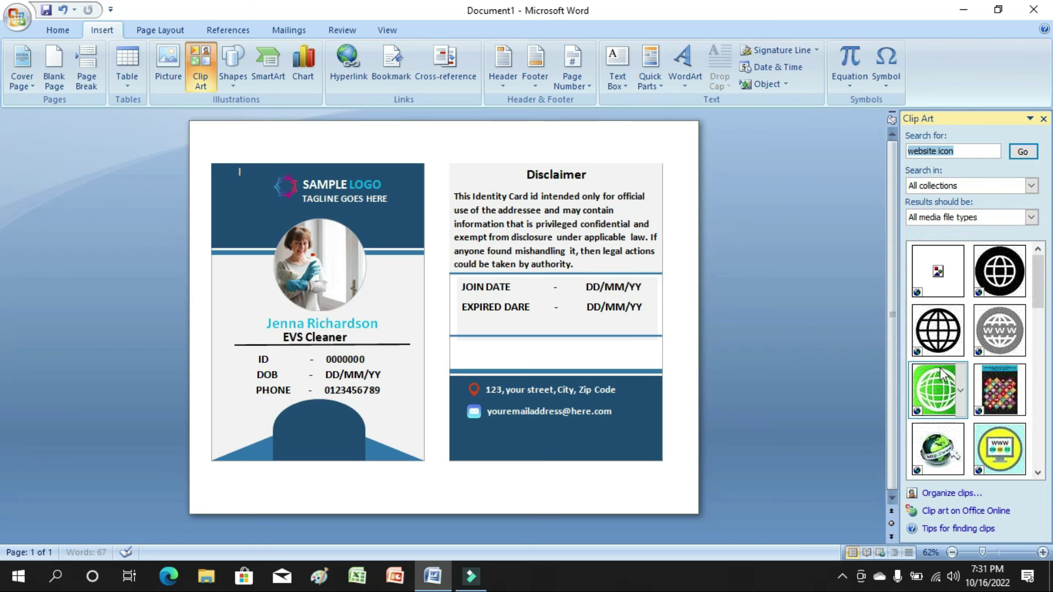
left_click(936, 391)
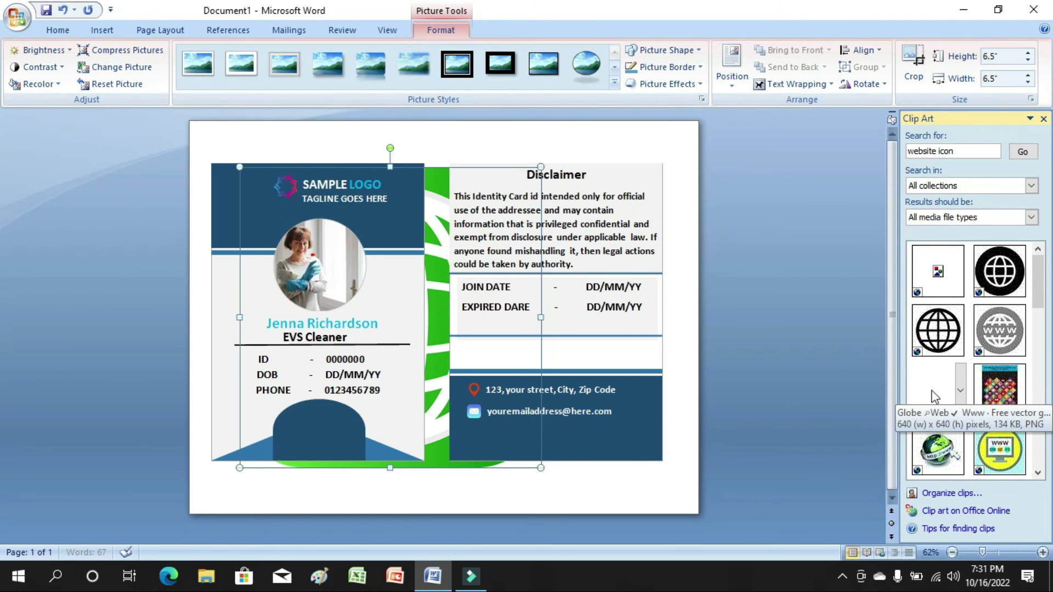
left_click(792, 84)
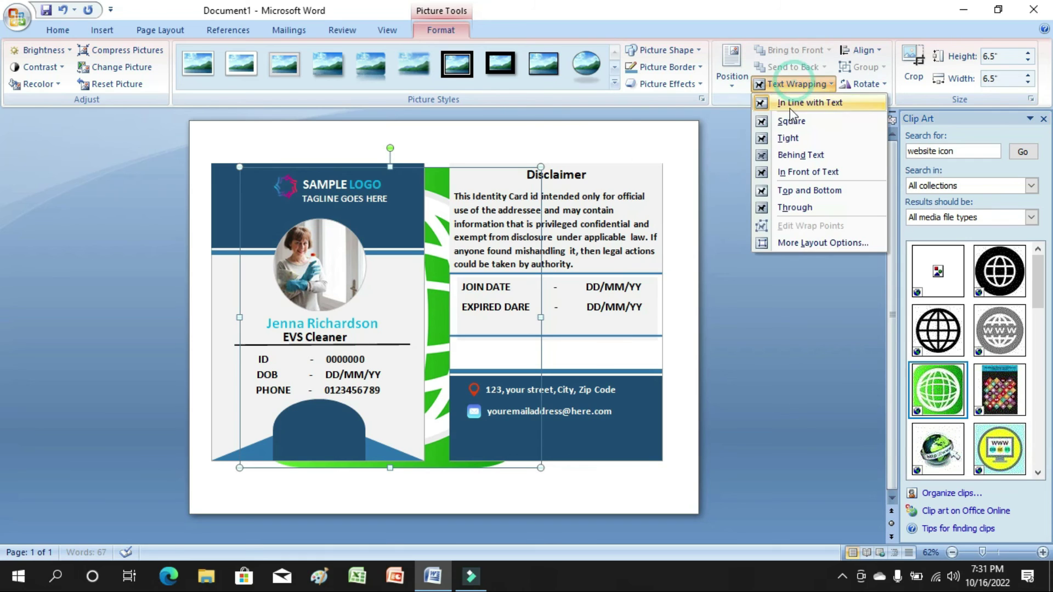
left_click(788, 138)
left_click(792, 84)
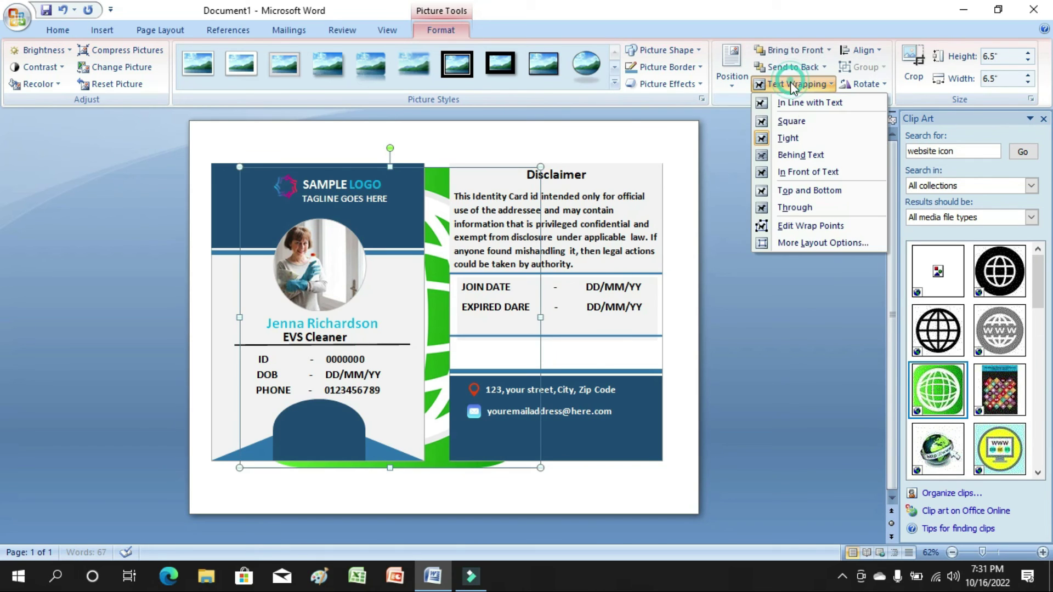
left_click(807, 171)
Resize the globe icon to 0.3" by 0.3", place it below the mail icon and close the clip art search.
left_click_drag(539, 469, 474, 436)
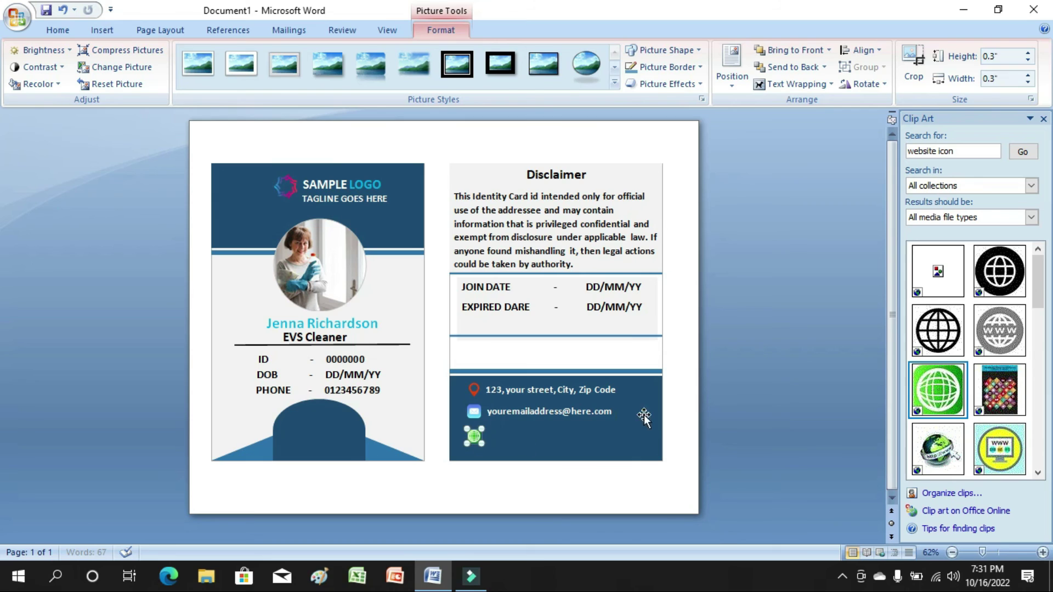
left_click(674, 418)
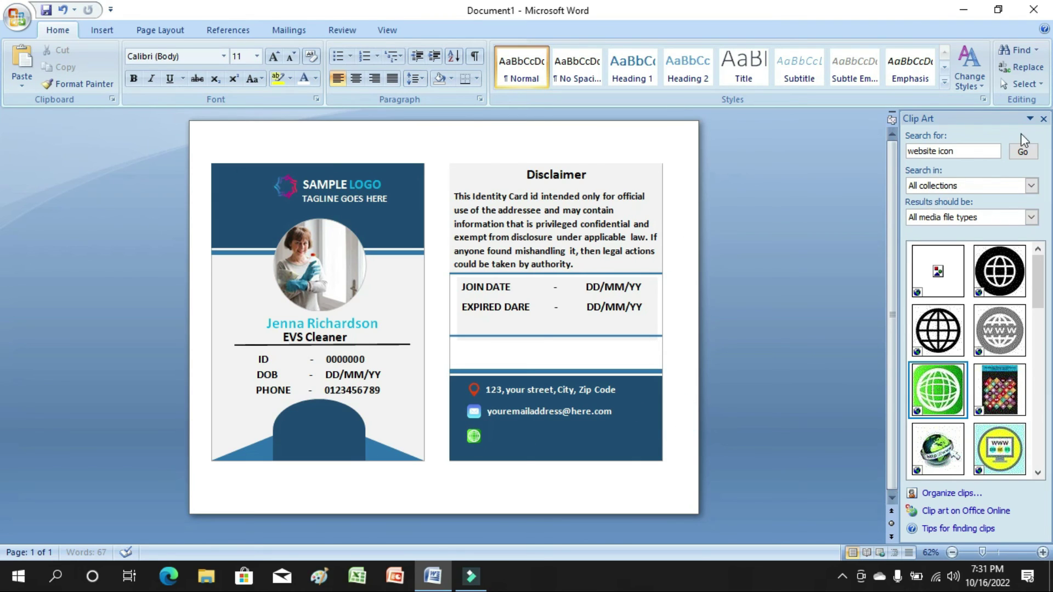
left_click(1043, 119)
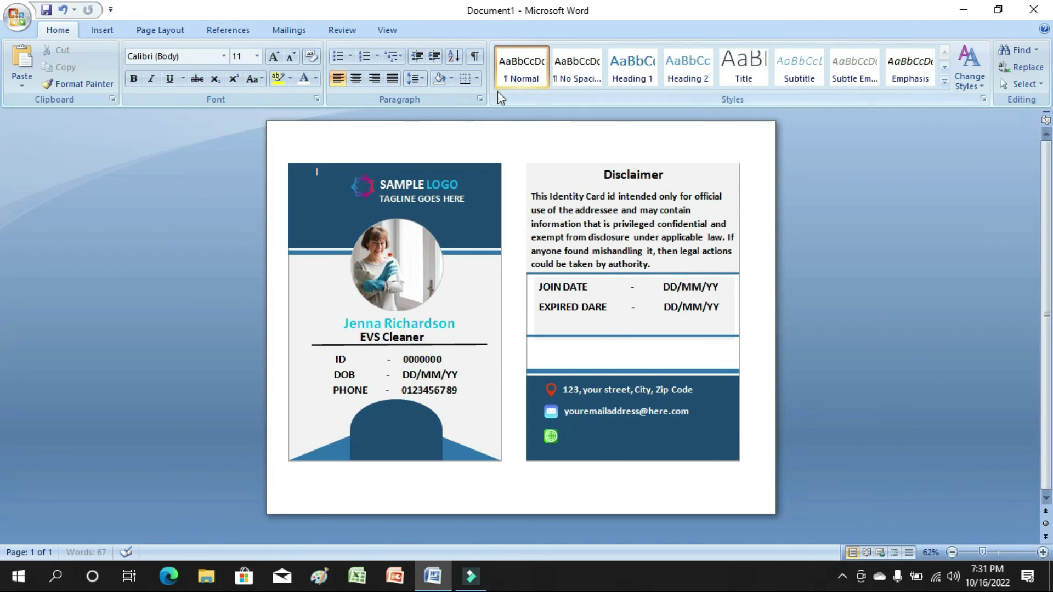
Draw a text box about 3.08" by 0.52" beside the globe icon and enter "Yourwebsiteaddress.com".
left_click(104, 31)
left_click(616, 77)
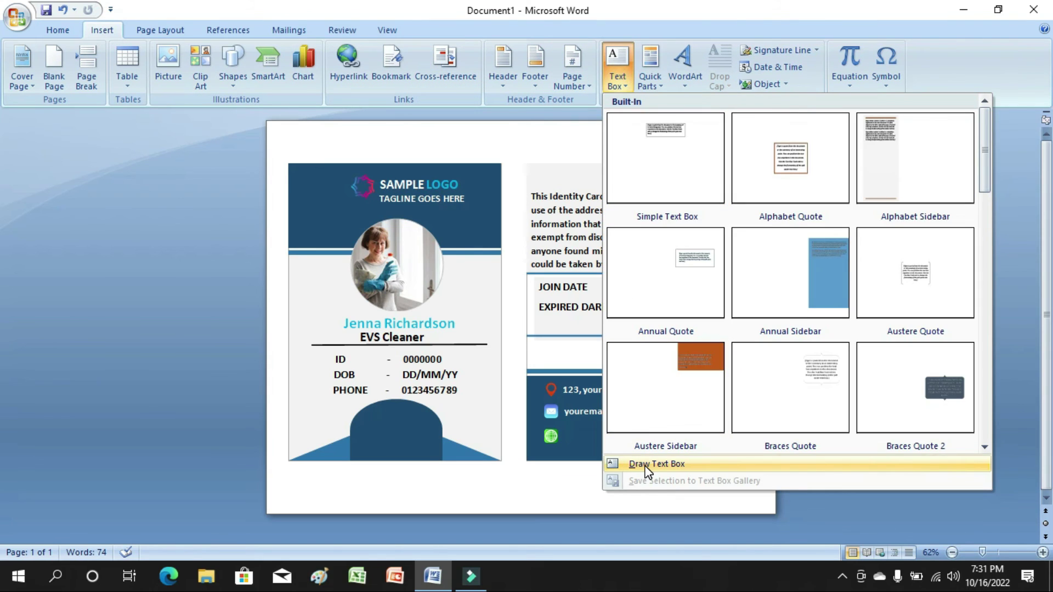
left_click(645, 465)
mouse_move(568, 428)
left_mouse_down()
mouse_move(688, 438)
mouse_move(716, 457)
left_mouse_up()
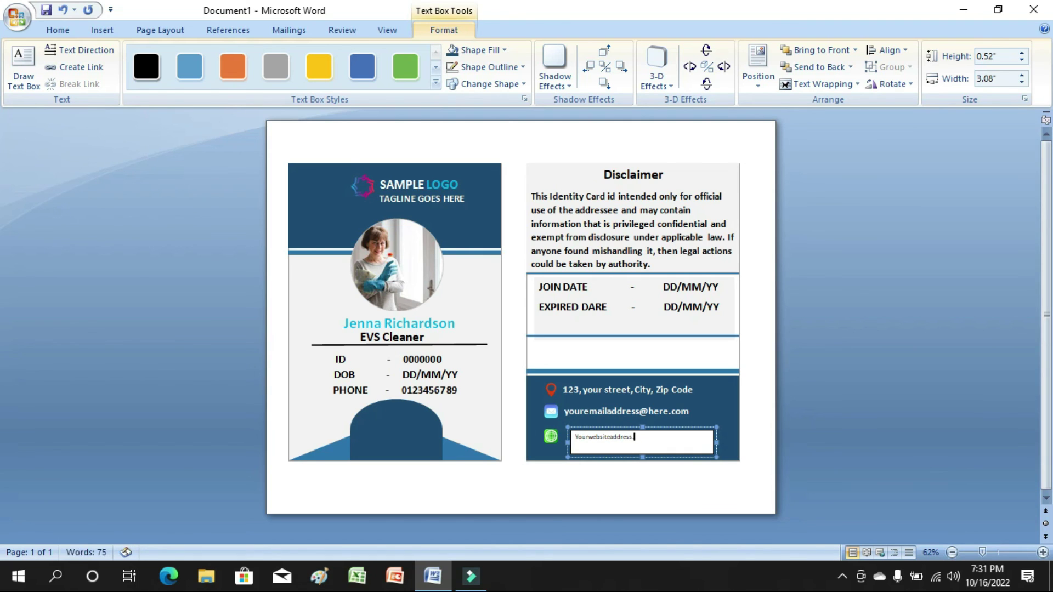
Make the website address text bold, set its font size to 16 and color it white.
triple_click(657, 439)
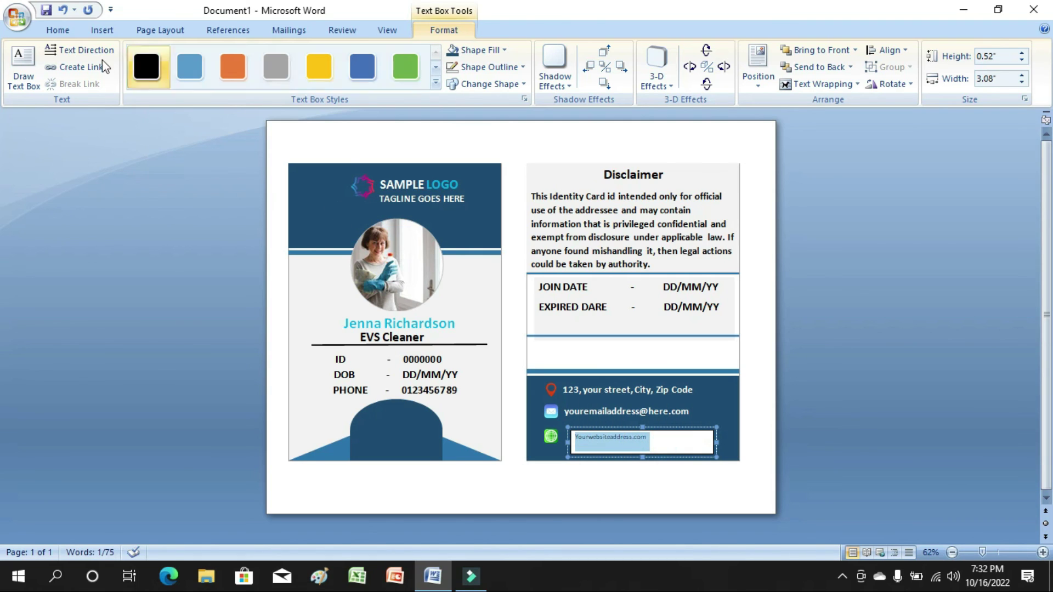
left_click(57, 30)
left_click(133, 78)
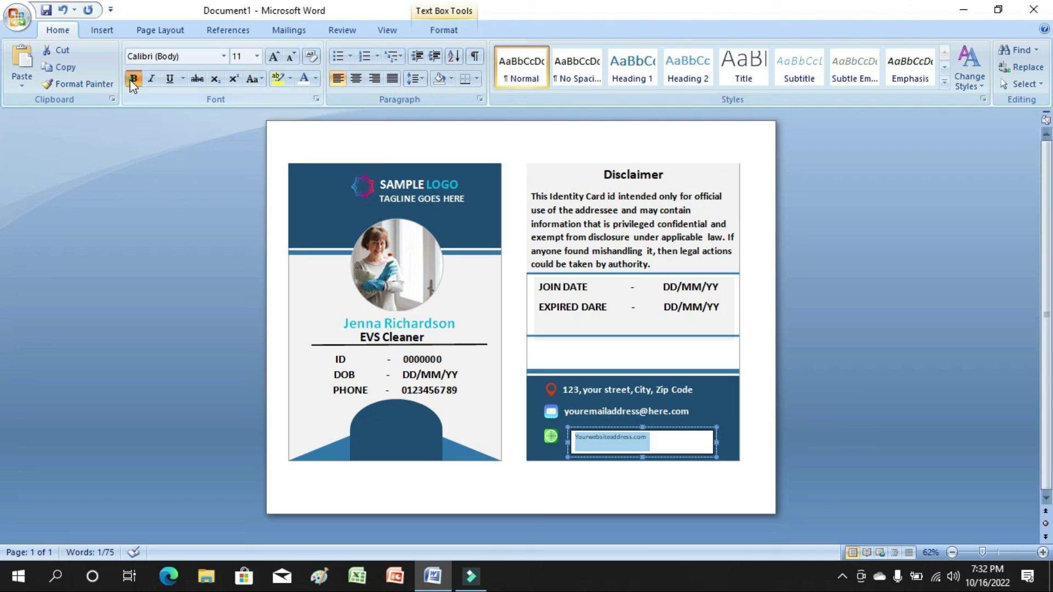
left_click(257, 57)
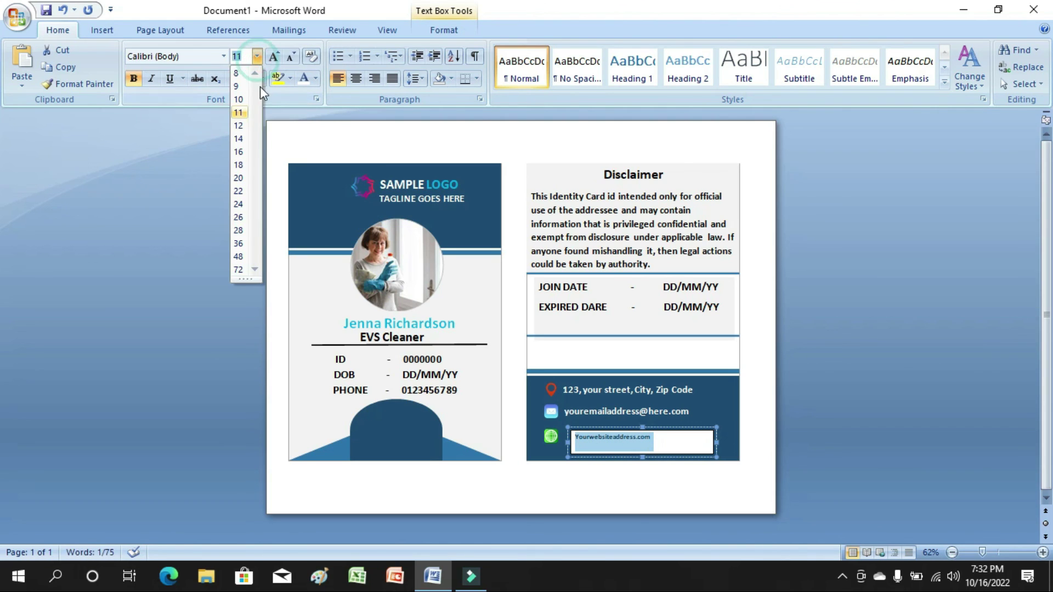
left_click(239, 152)
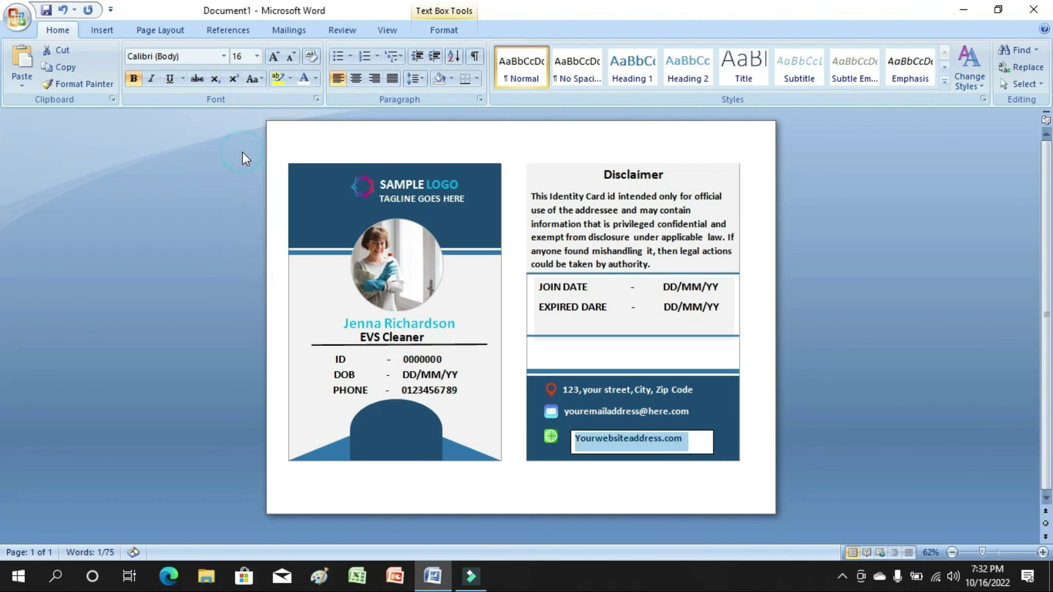
left_click(303, 78)
Fill the website text box with the card's dark blue and align it beside the globe icon under the e-mail line.
double_click(697, 456)
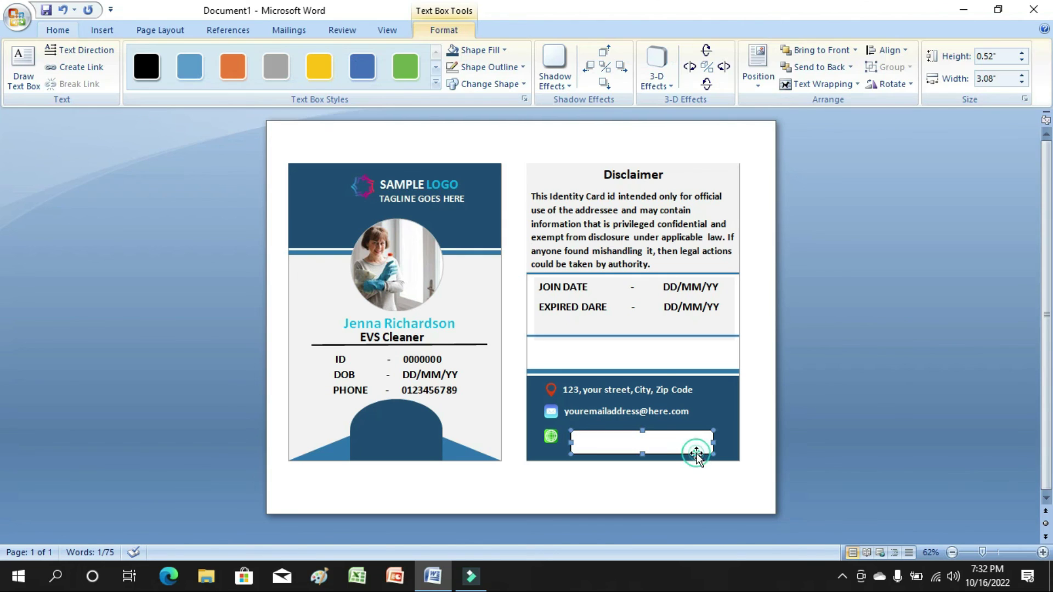
left_click(453, 51)
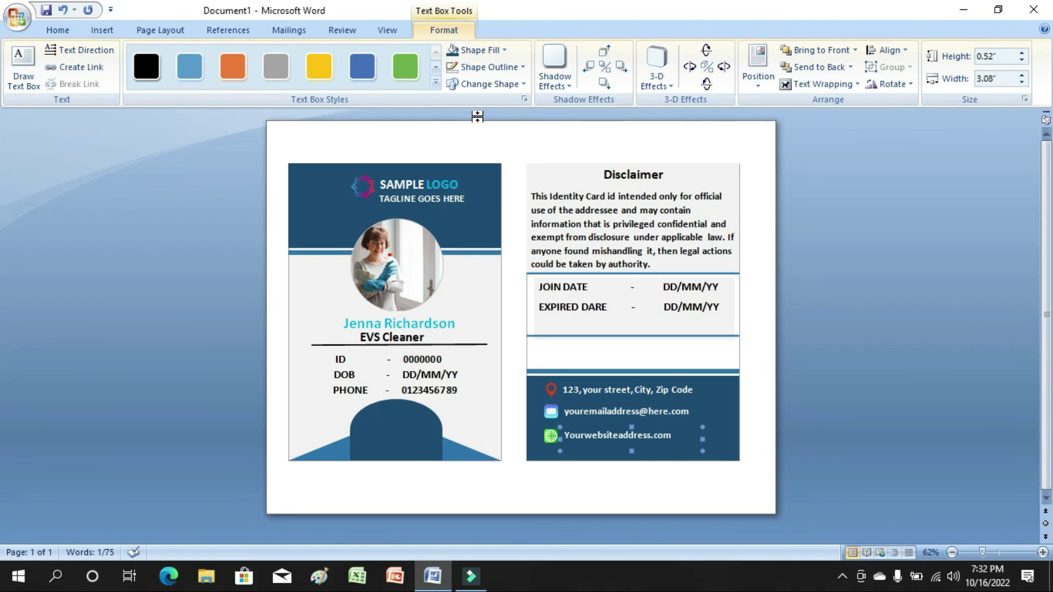
left_click(768, 341)
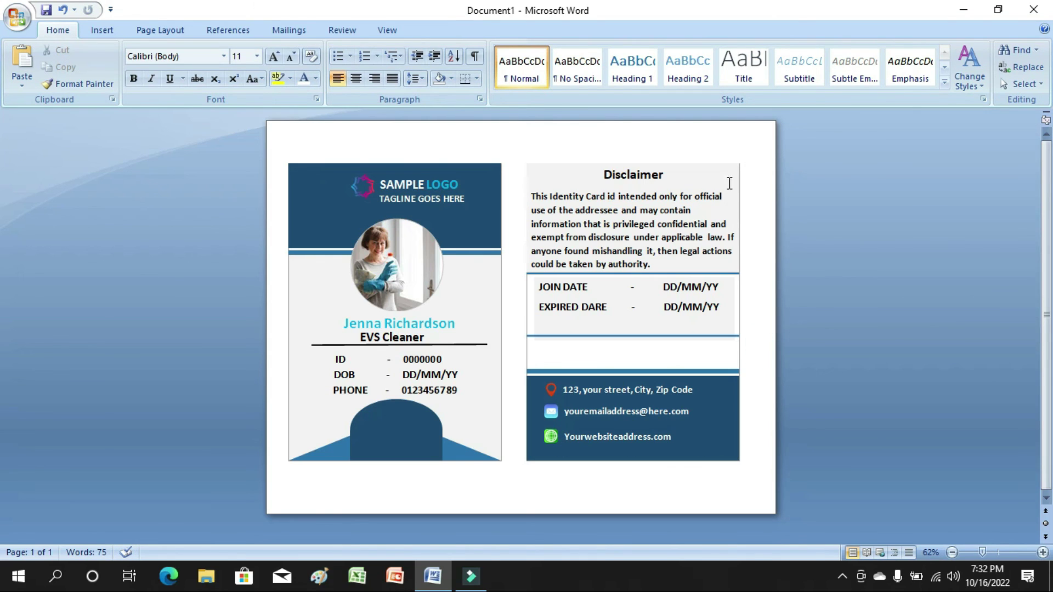
Give the Disclaimer text box on the back card a gray outline.
left_click(729, 183)
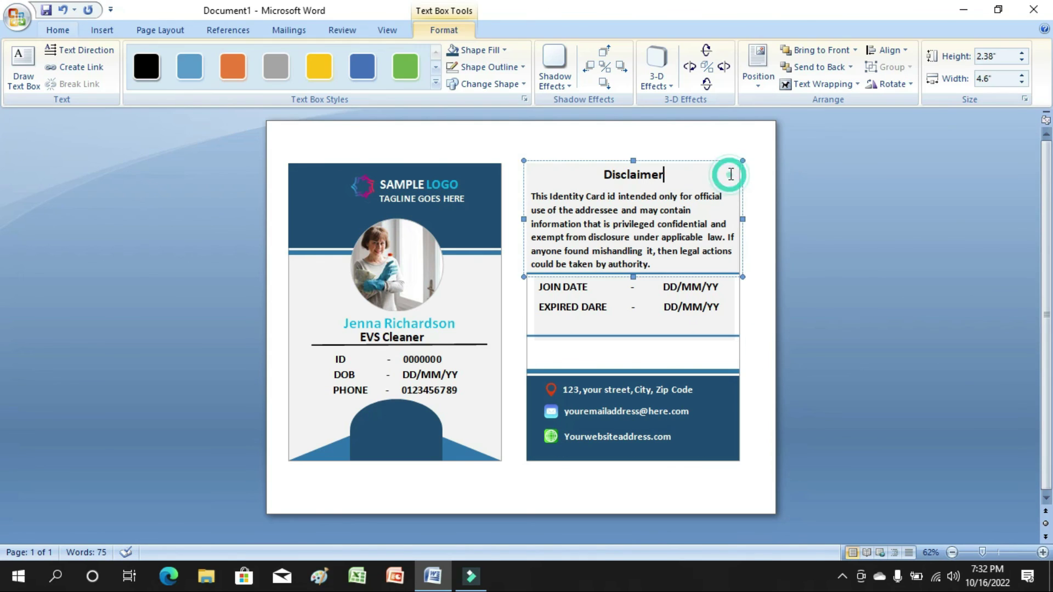
left_click(499, 70)
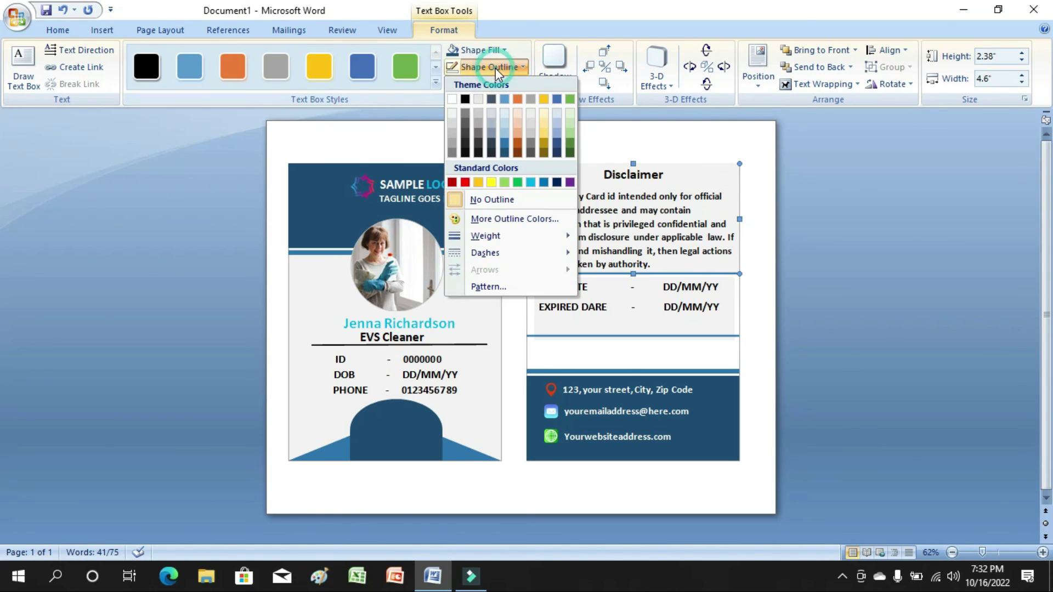
left_click(454, 143)
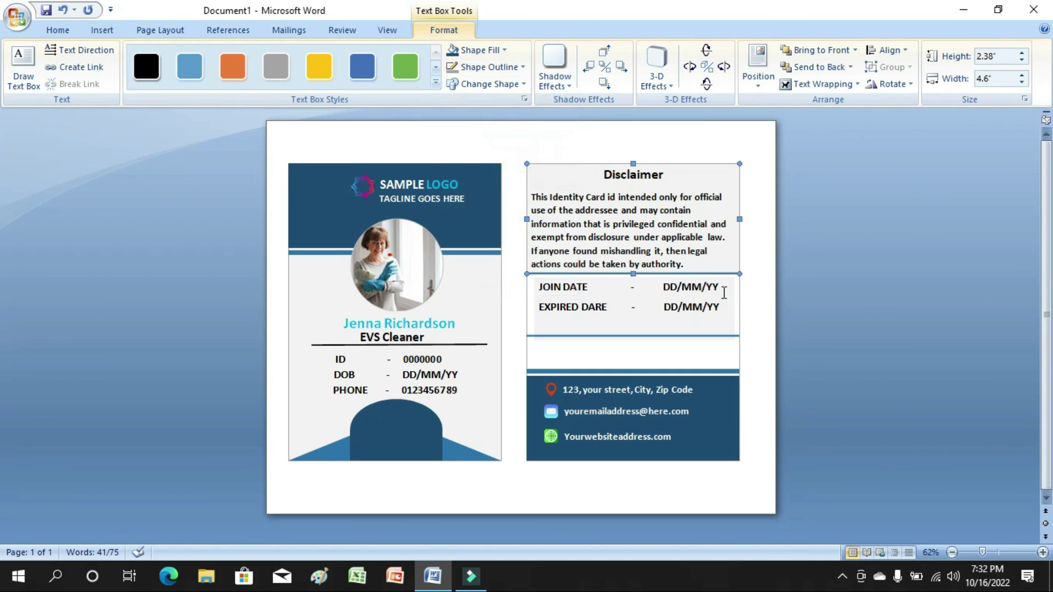
left_click(763, 320)
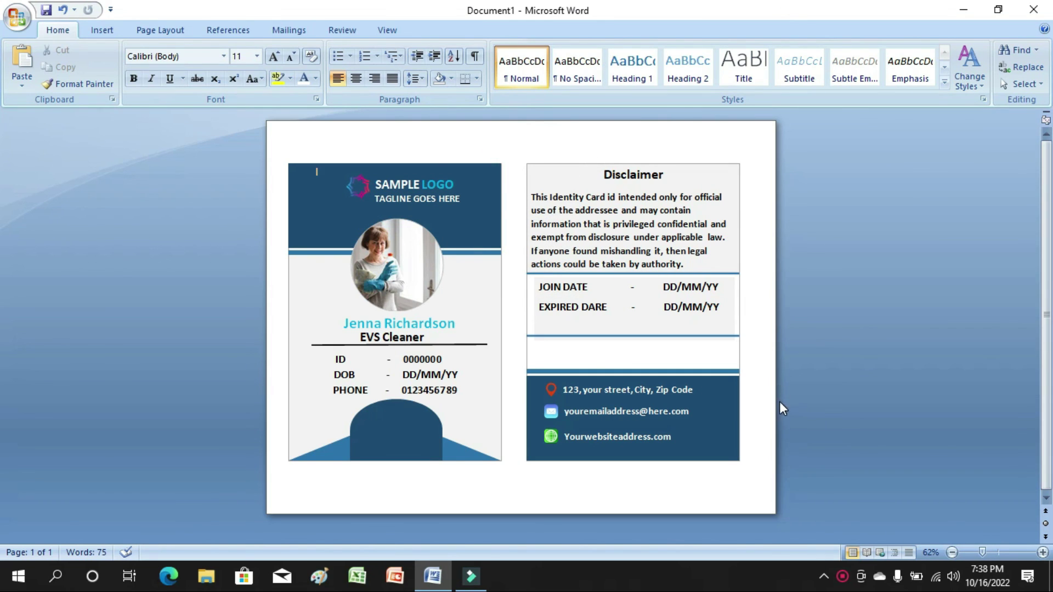
Search the clip art for qr code, insert a black-and-white QR code and set its text wrapping to In Front of Text.
left_click(103, 31)
left_click(199, 73)
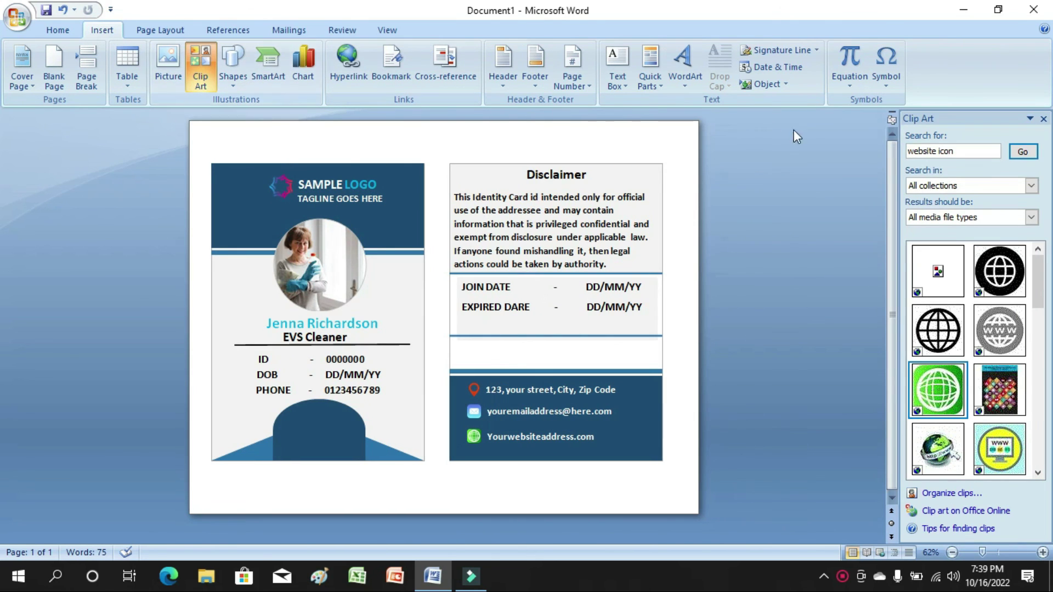
left_click(955, 153)
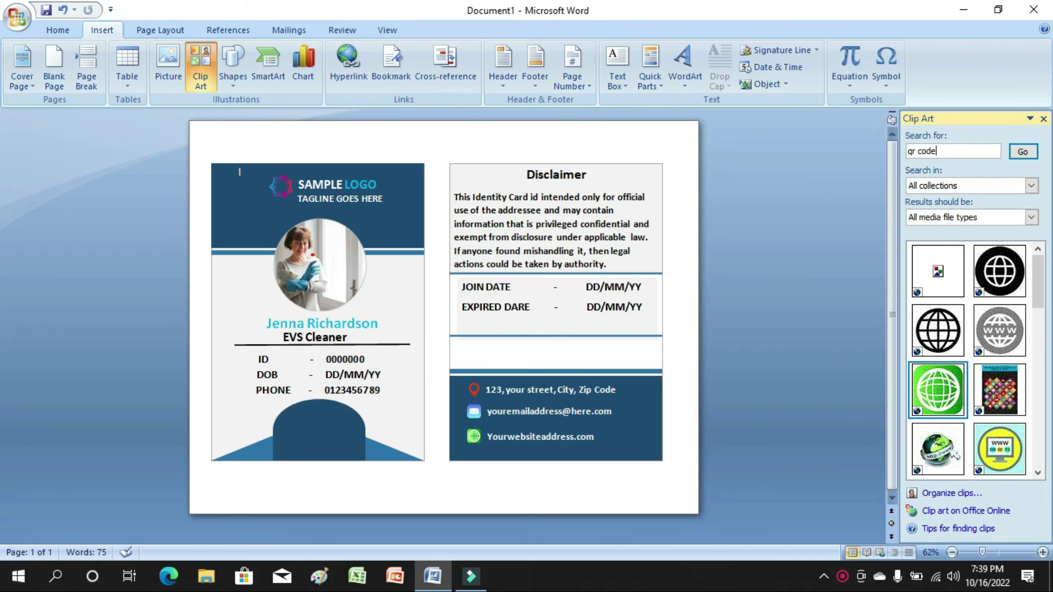
left_click(1018, 154)
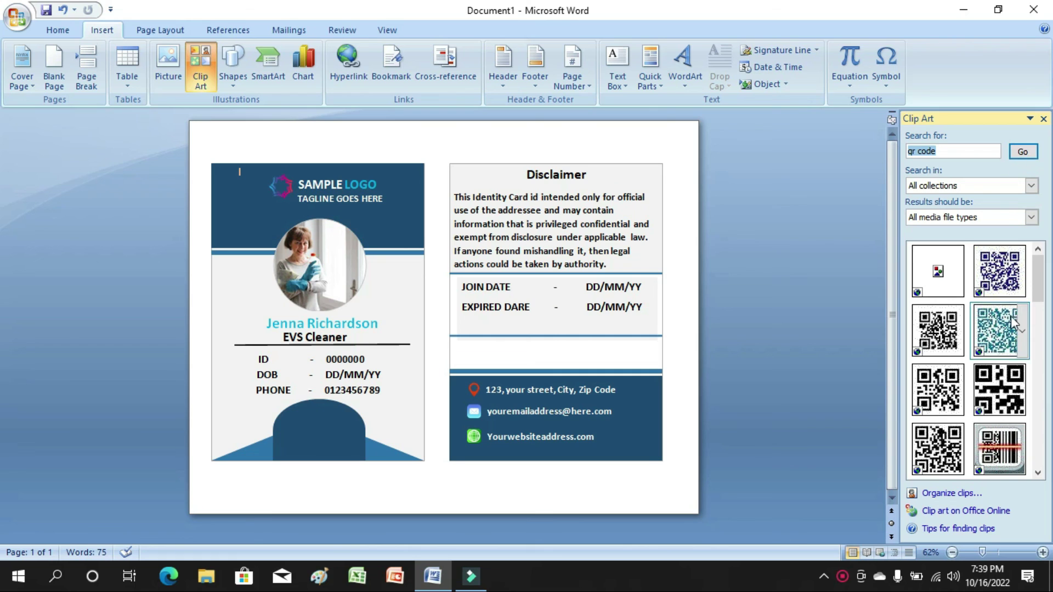
left_click(944, 451)
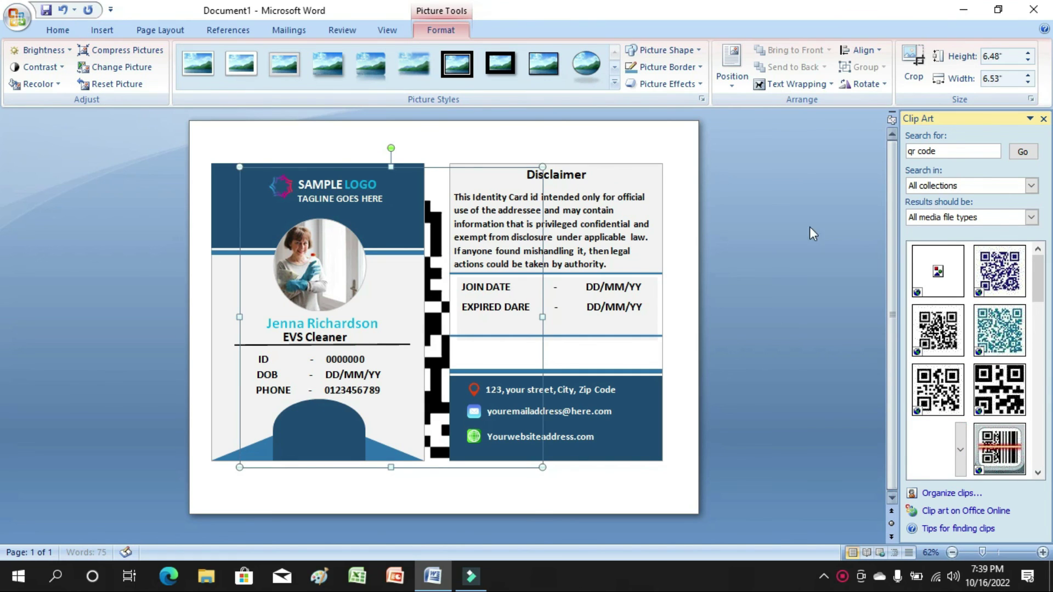
left_click(792, 83)
left_click(795, 138)
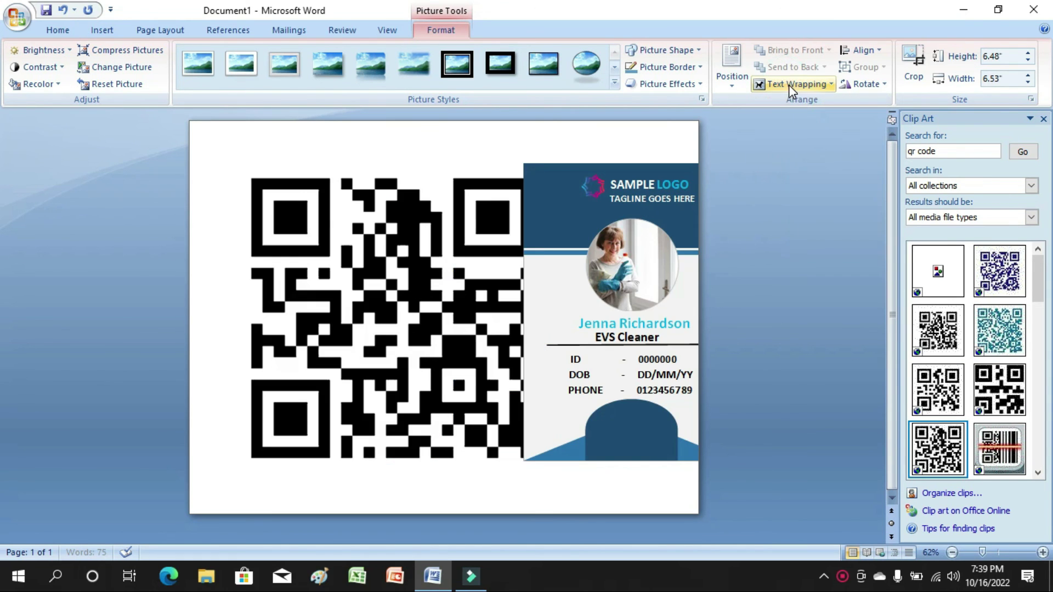
left_click(793, 84)
left_click(796, 173)
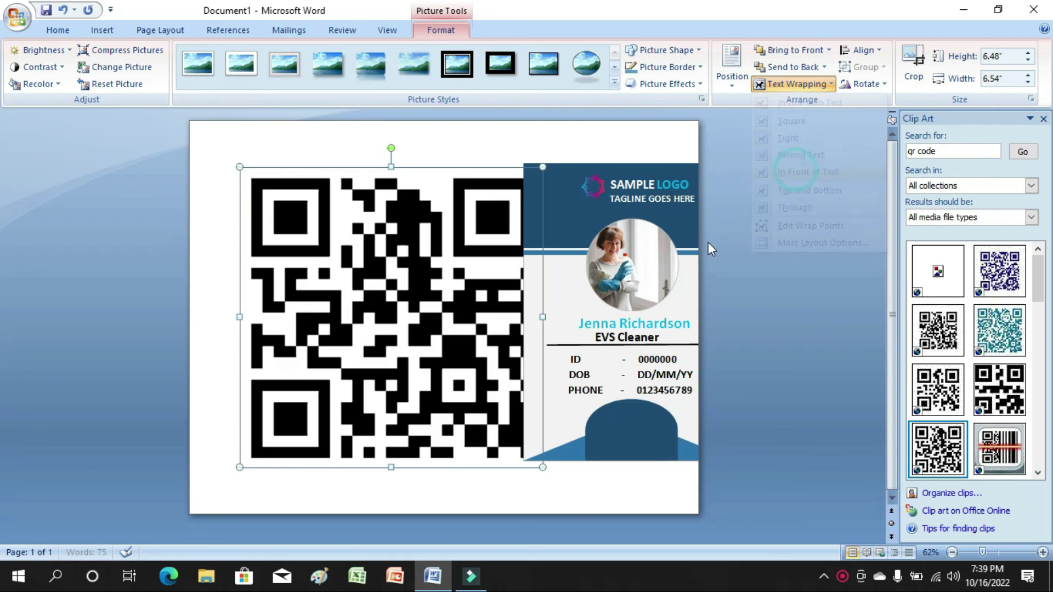
Resize the QR code to about 0.88" by 0.89", place it in the front card's lower dark blue arch and close the clip art search.
left_click_drag(540, 469, 315, 430)
left_click(687, 422)
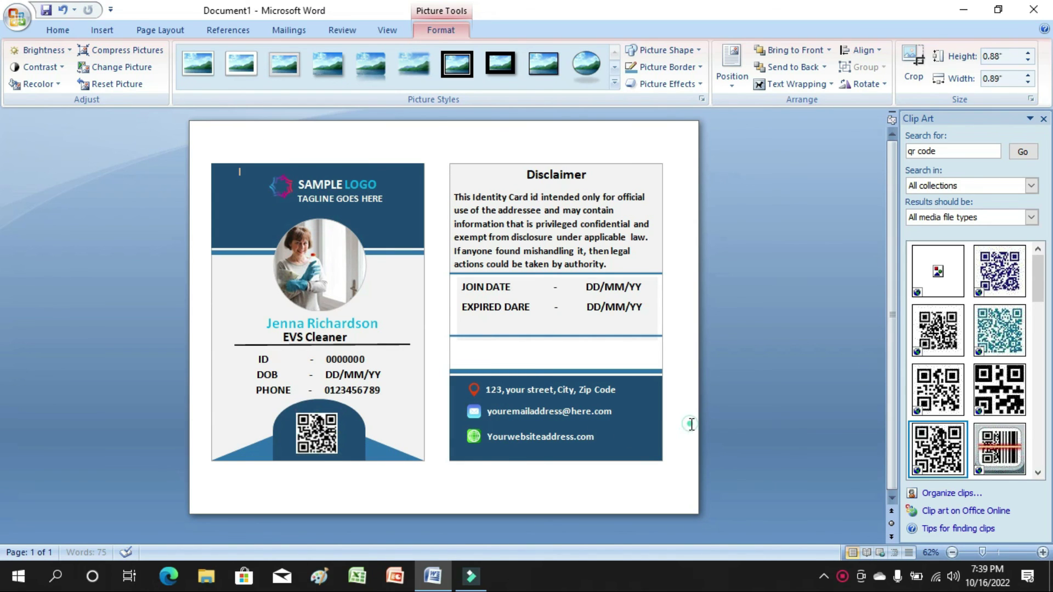
left_click(1043, 119)
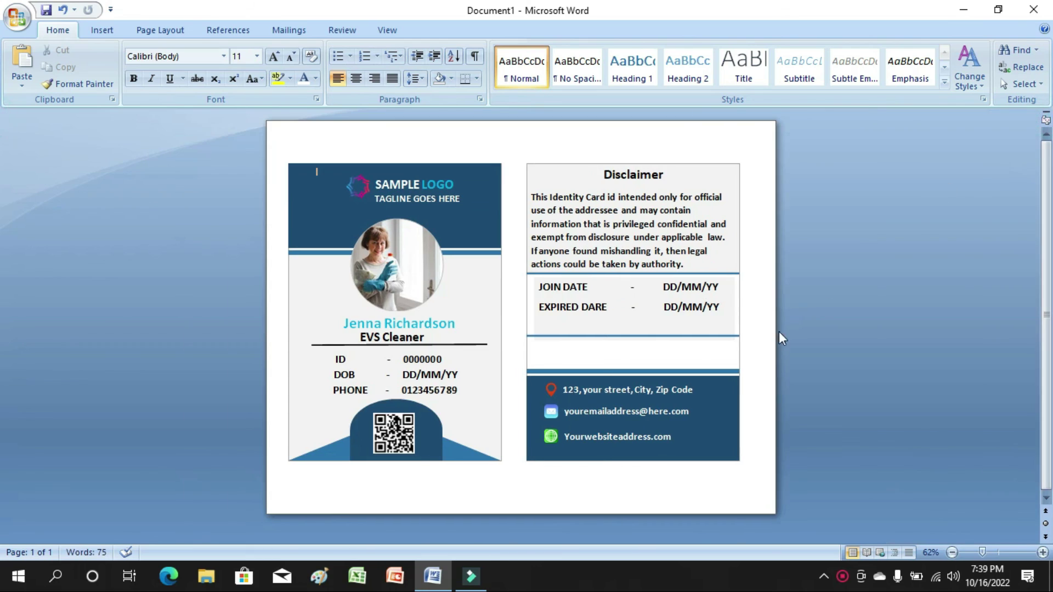